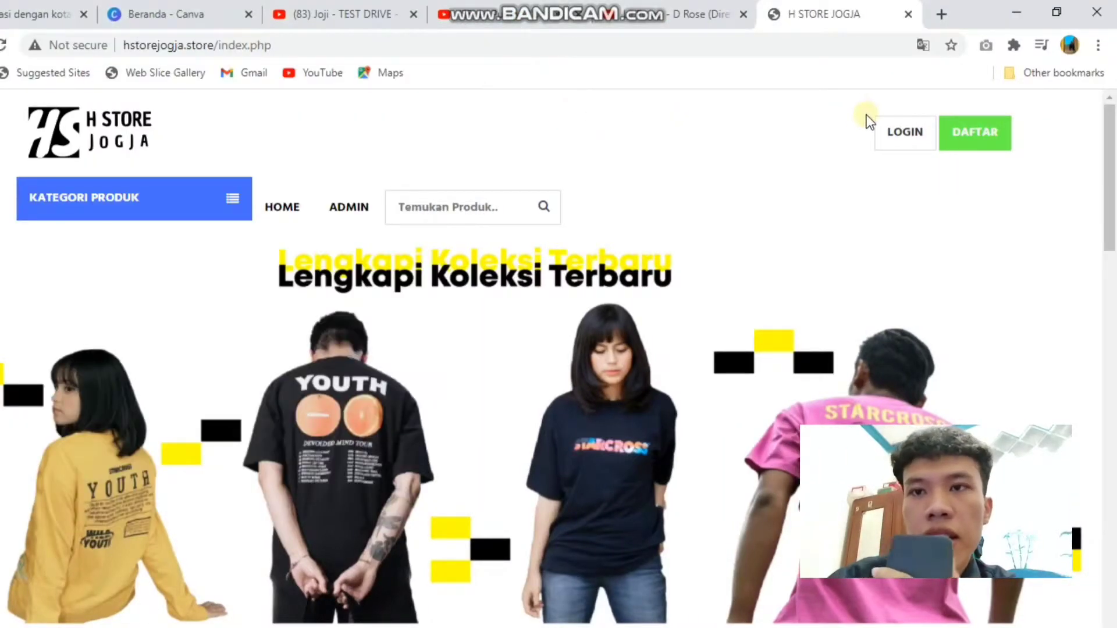
# Step: Scroll the H Store Jogja home page down to the New Arrival Kaos T-shirts at Rp. 75,000
pyautogui.moveTo(1112, 143); pyautogui.dragTo(1112, 64)
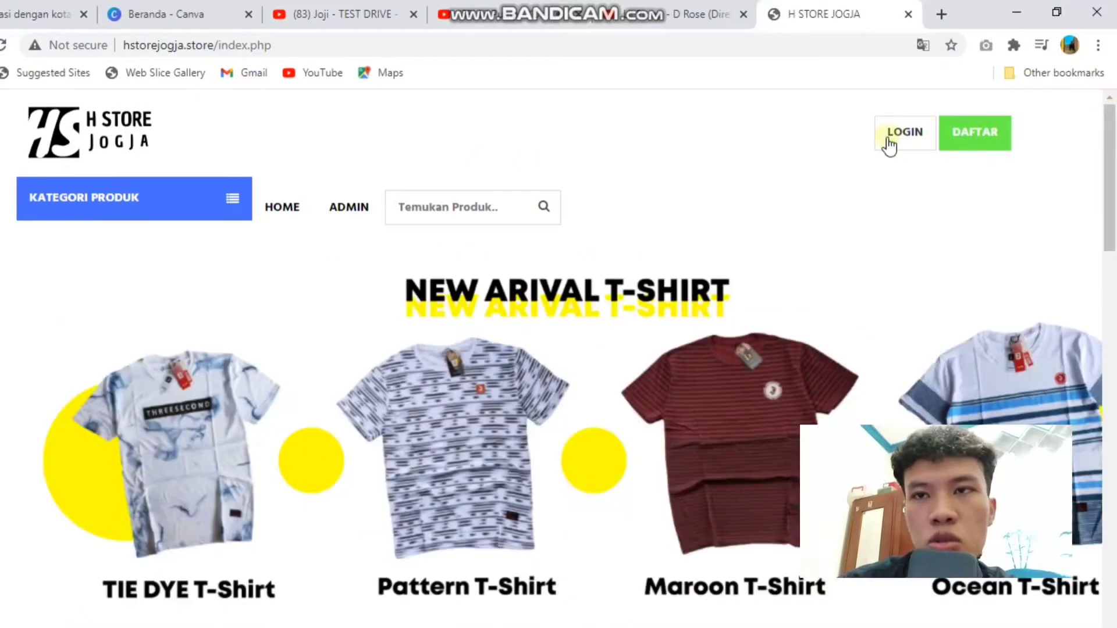
# Step: Open the DAFTAR registration form and enter the customer's full name, email and phone number
pyautogui.click(953, 135)
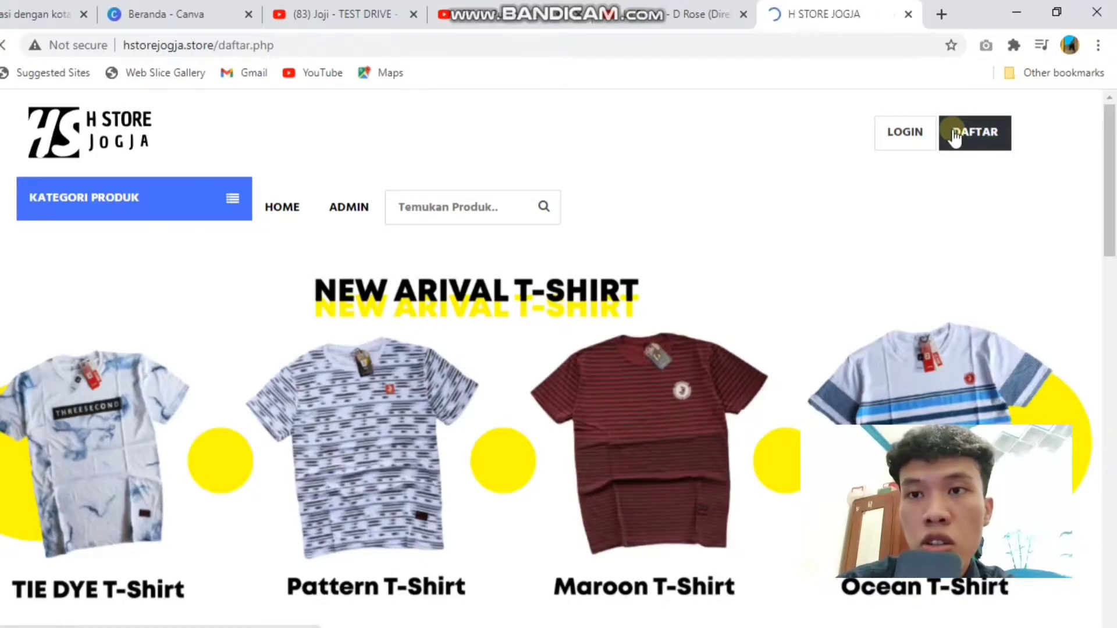
pyautogui.click(338, 409)
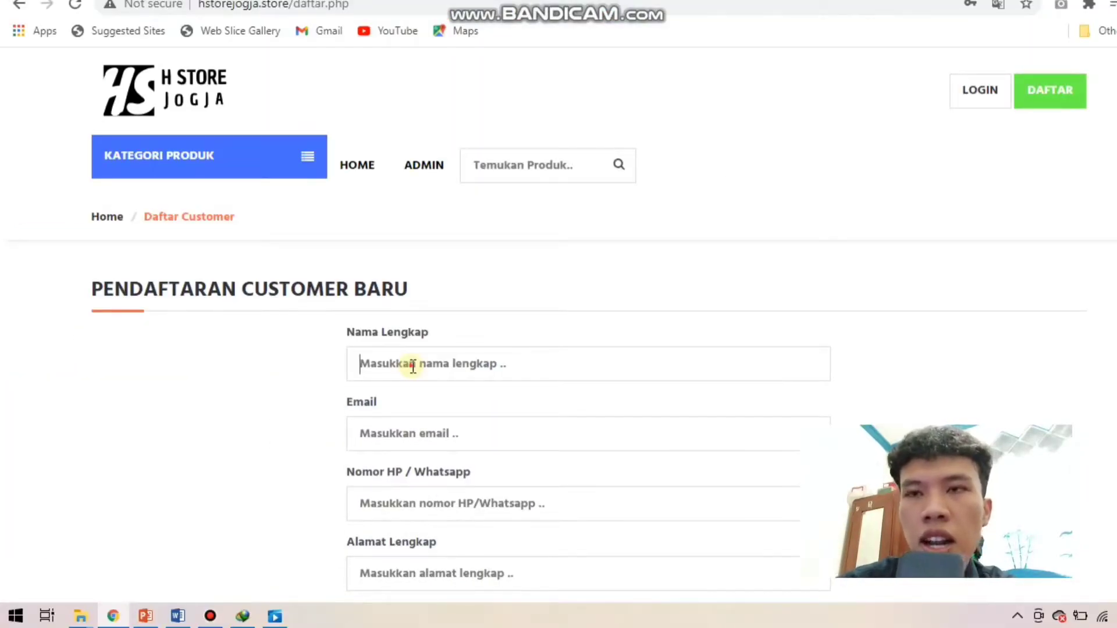
pyautogui.write('lilju')
pyautogui.press('BackSpace')
pyautogui.press('BackSpace')
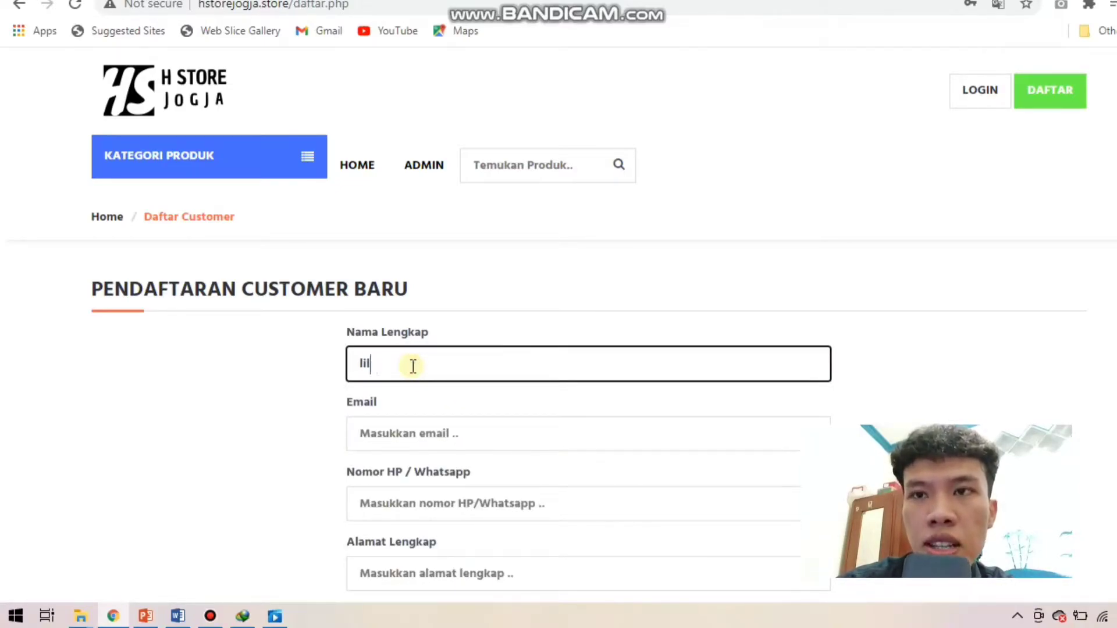
pyautogui.write('pump')
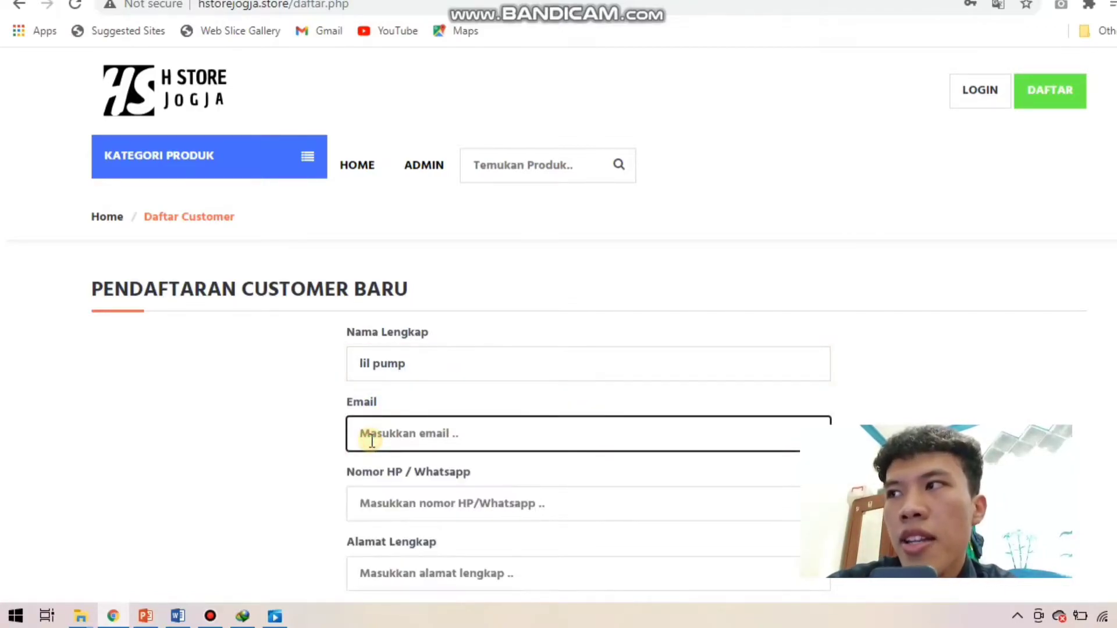
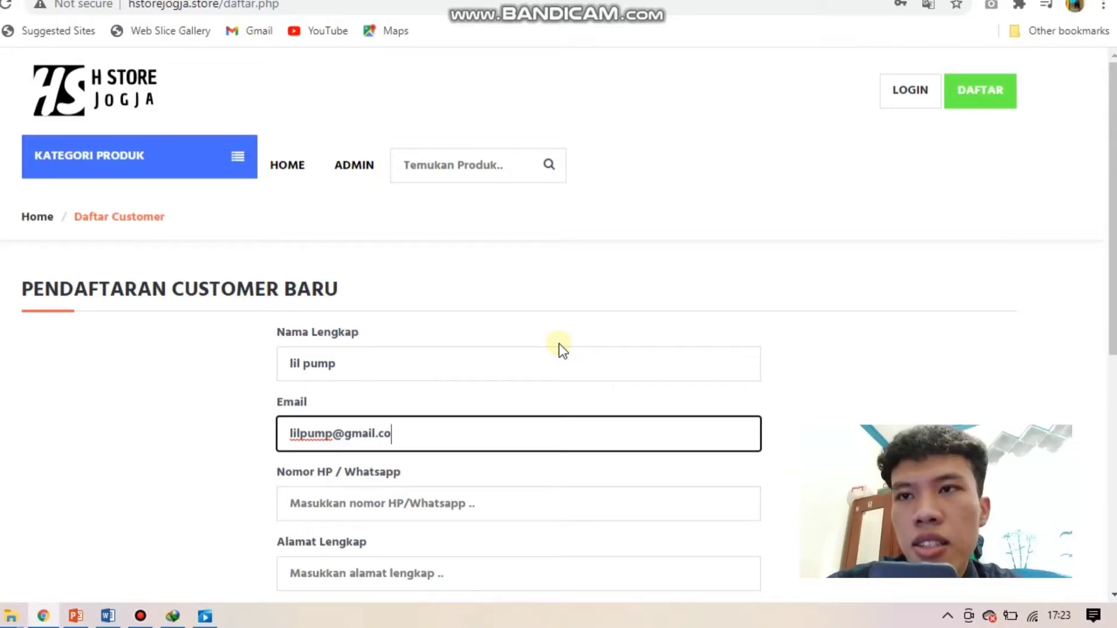
pyautogui.click(407, 505)
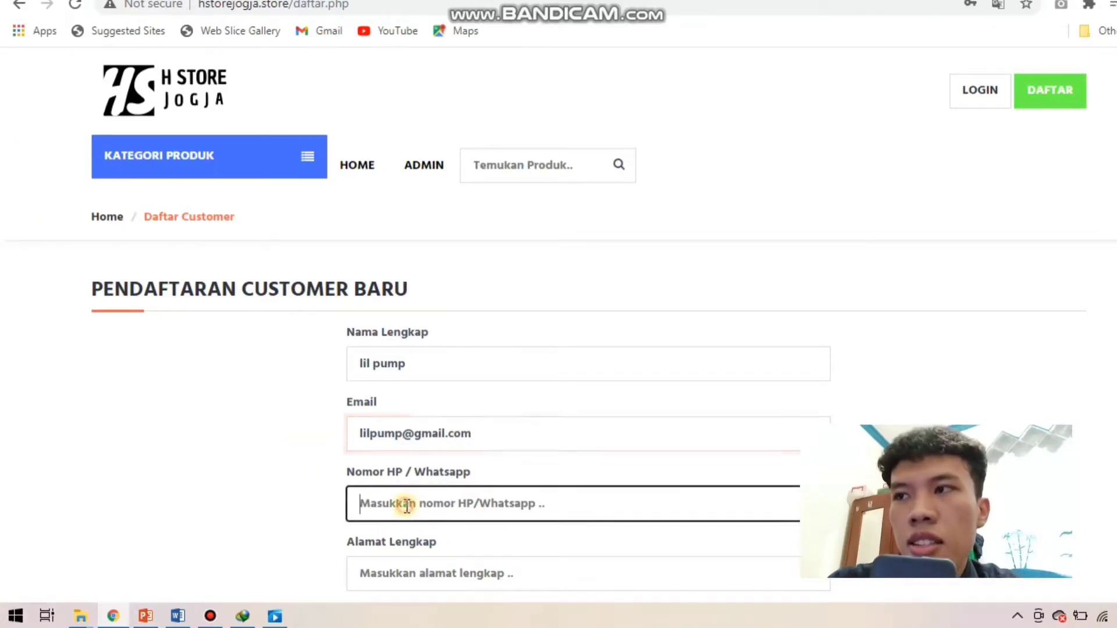
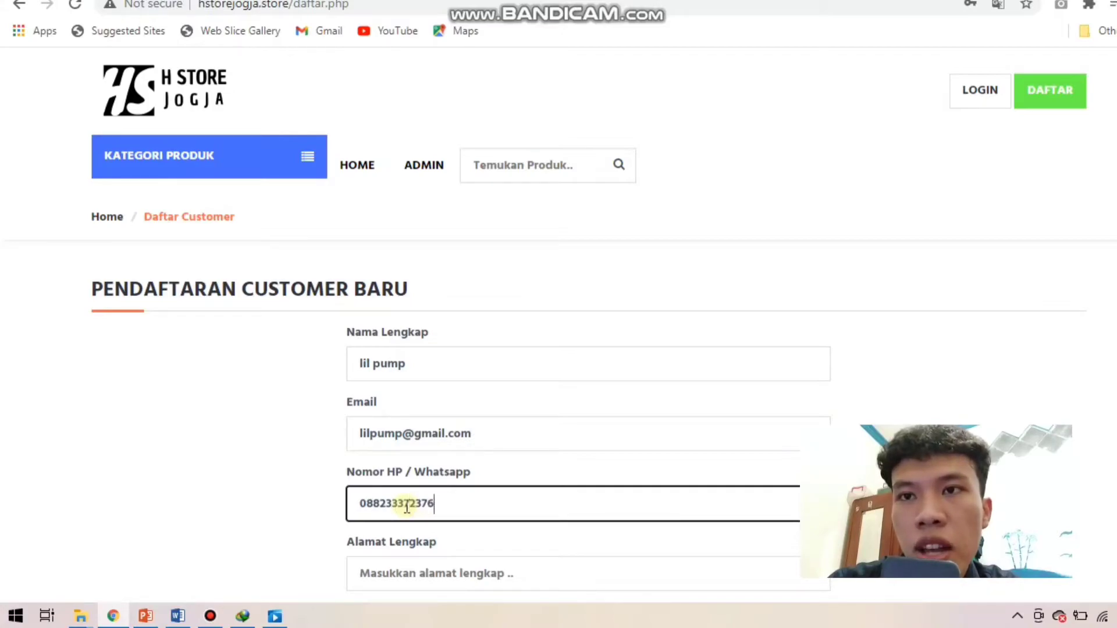
# Step: Enter the customer's full address and account password, then submit the registration
pyautogui.click(399, 568)
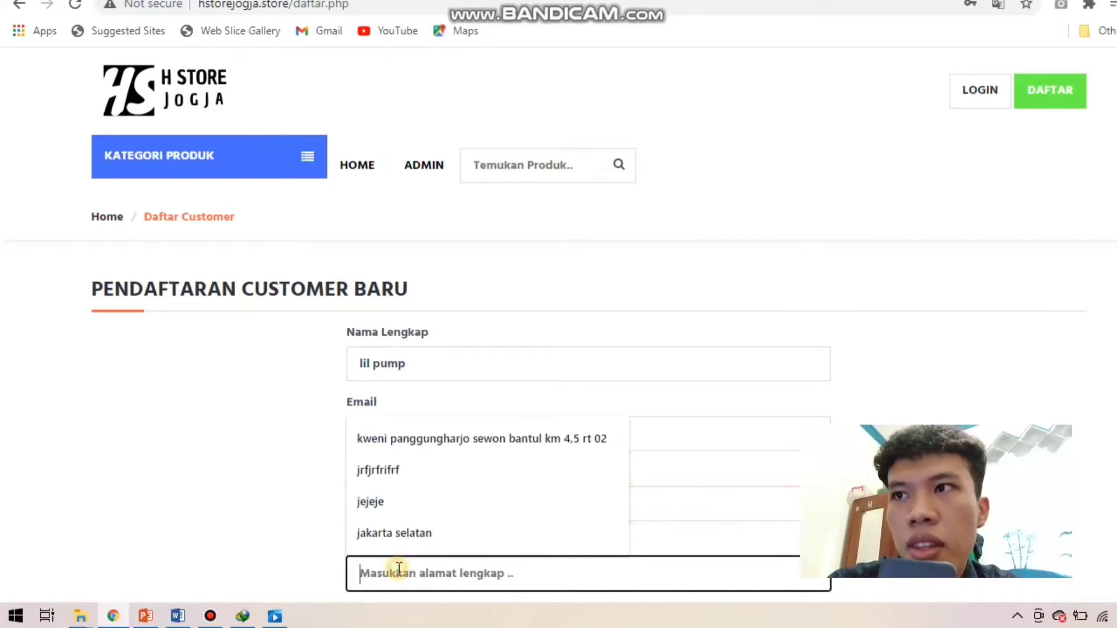
pyautogui.write('los angles')
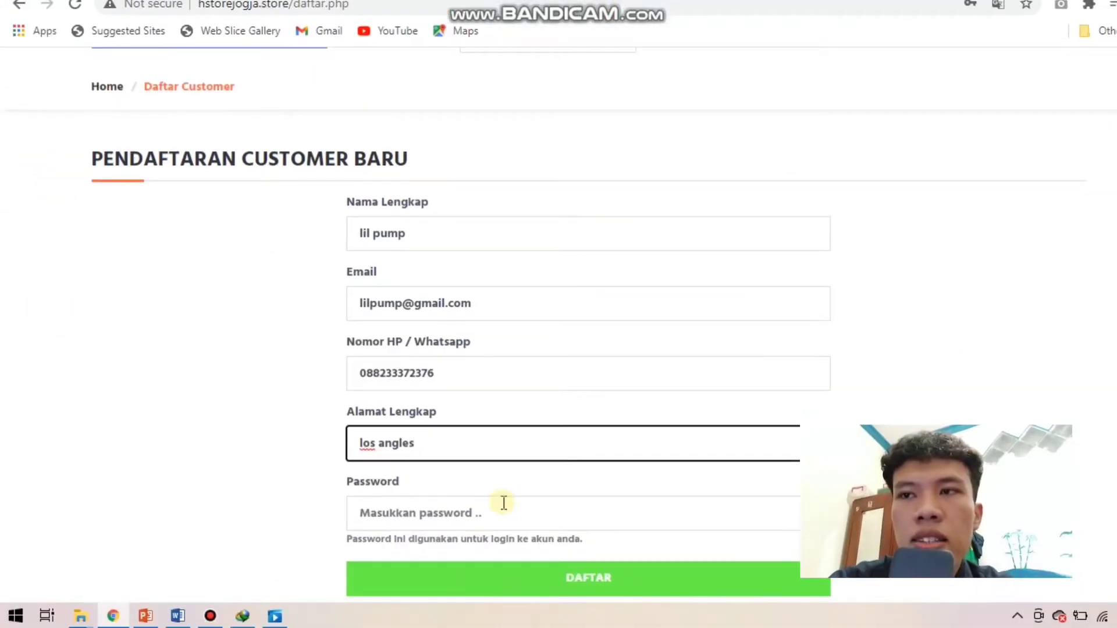
pyautogui.click(489, 509)
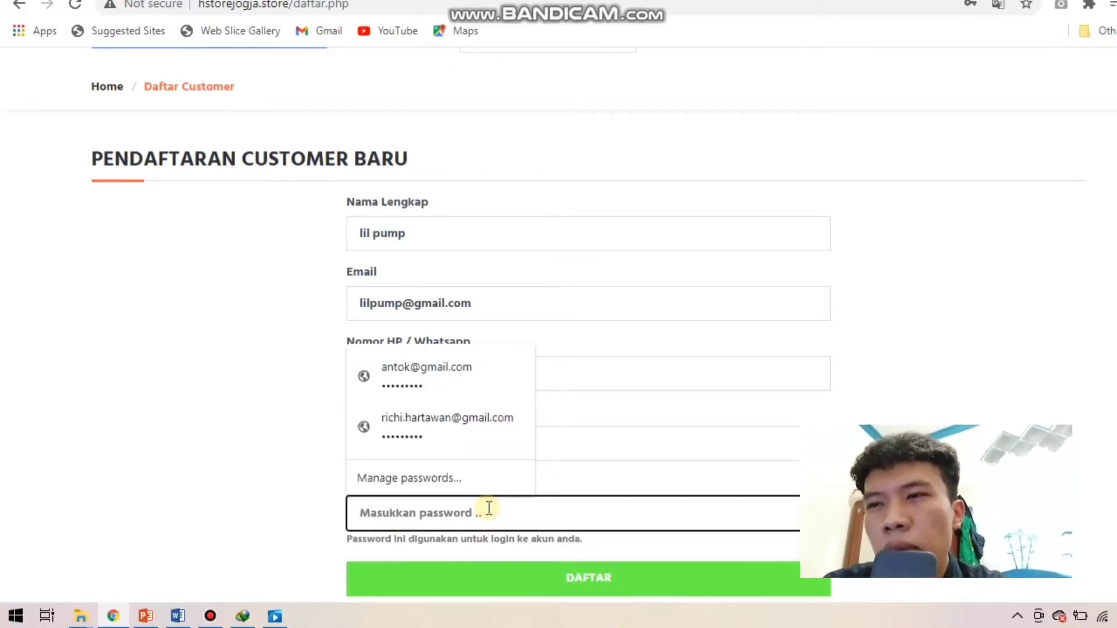
pyautogui.write('1')
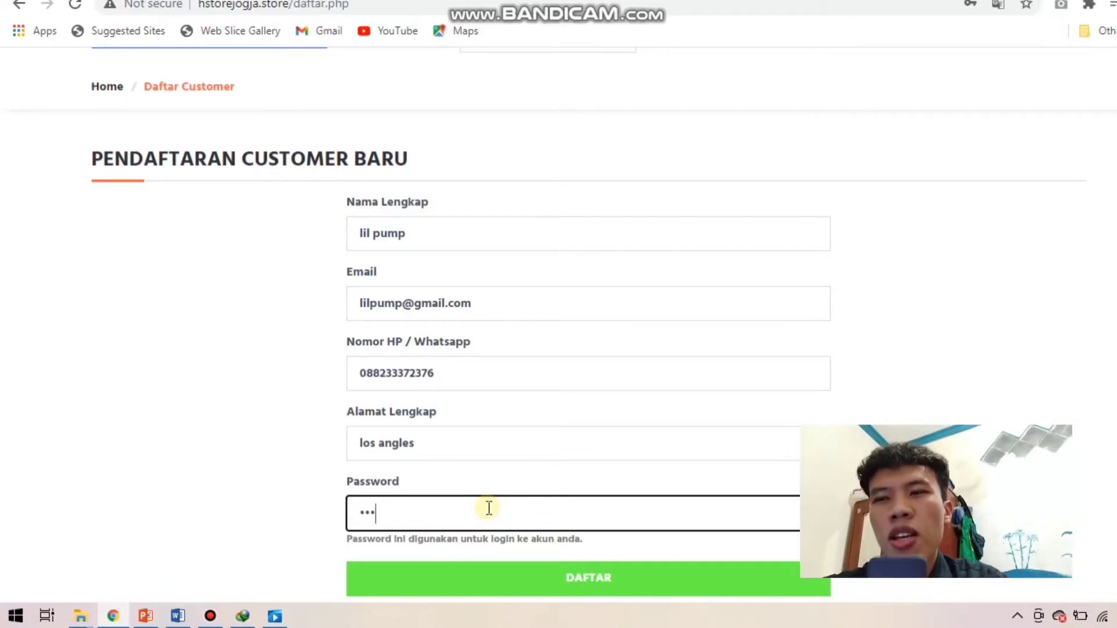
pyautogui.press('BackSpace')
pyautogui.press('BackSpace')
pyautogui.press('BackSpace')
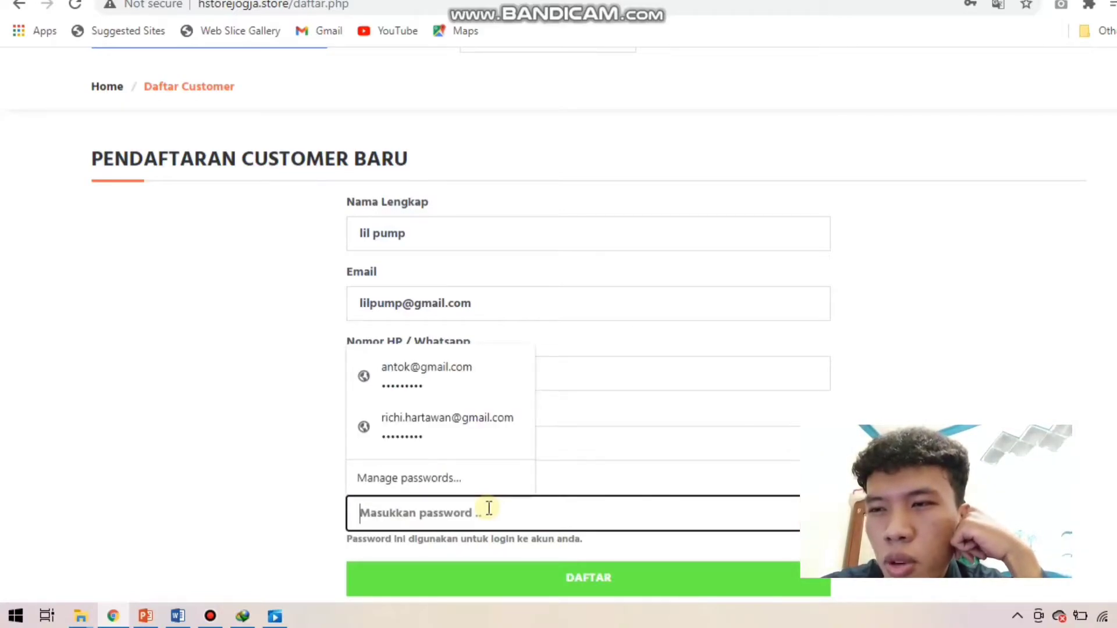
pyautogui.write('123456')
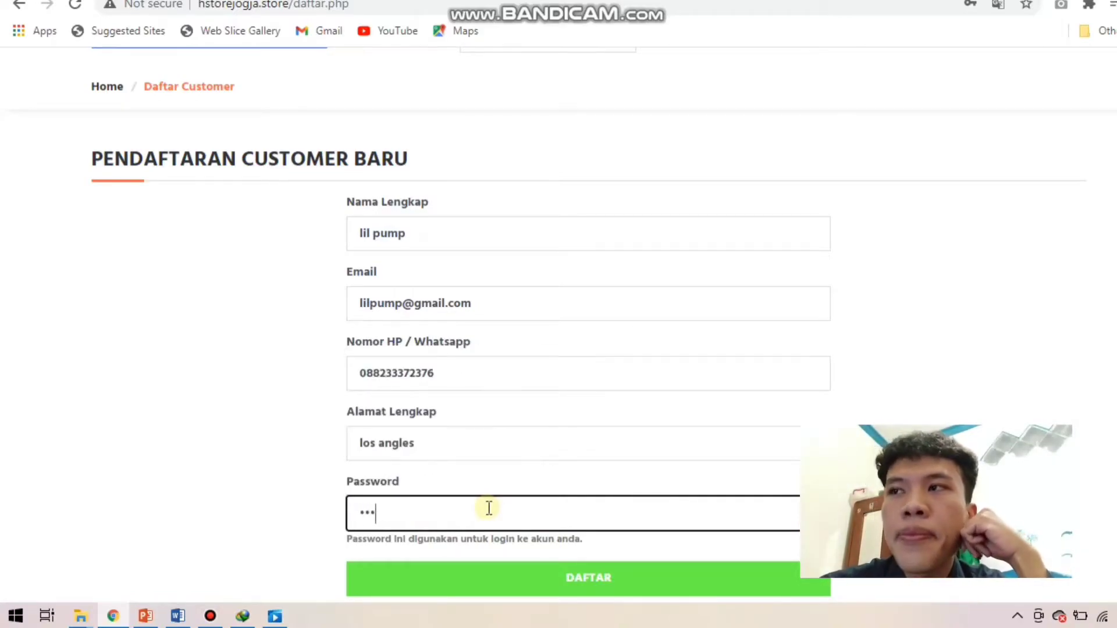
pyautogui.write('789')
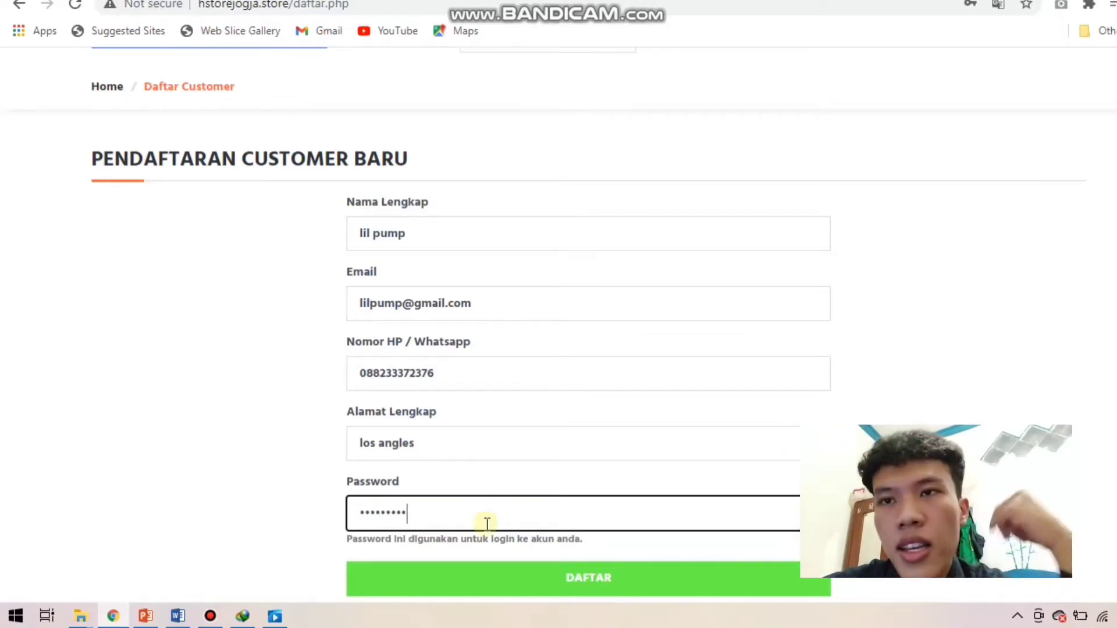
pyautogui.click(480, 576)
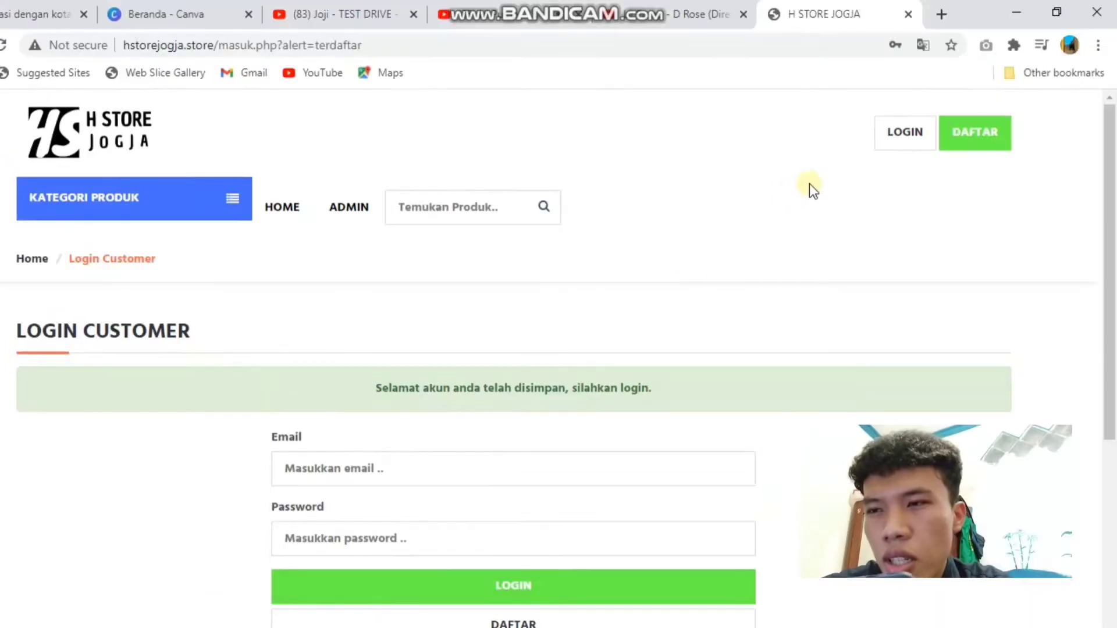
# Step: Log in on the Login Customer page with the new account's email and password
pyautogui.click(896, 156)
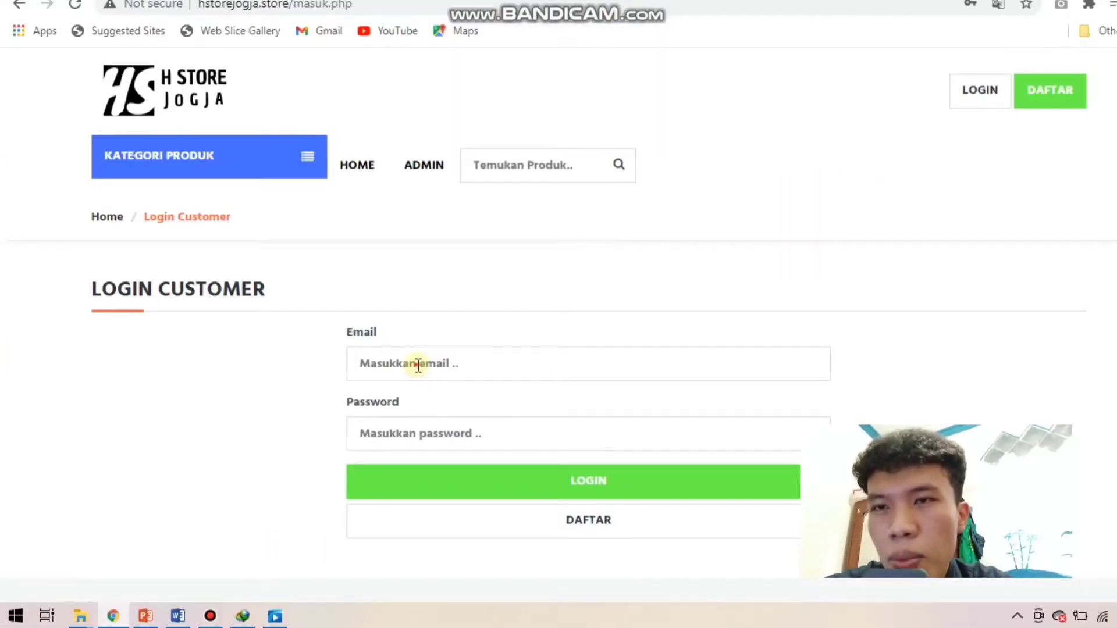
pyautogui.click(418, 365)
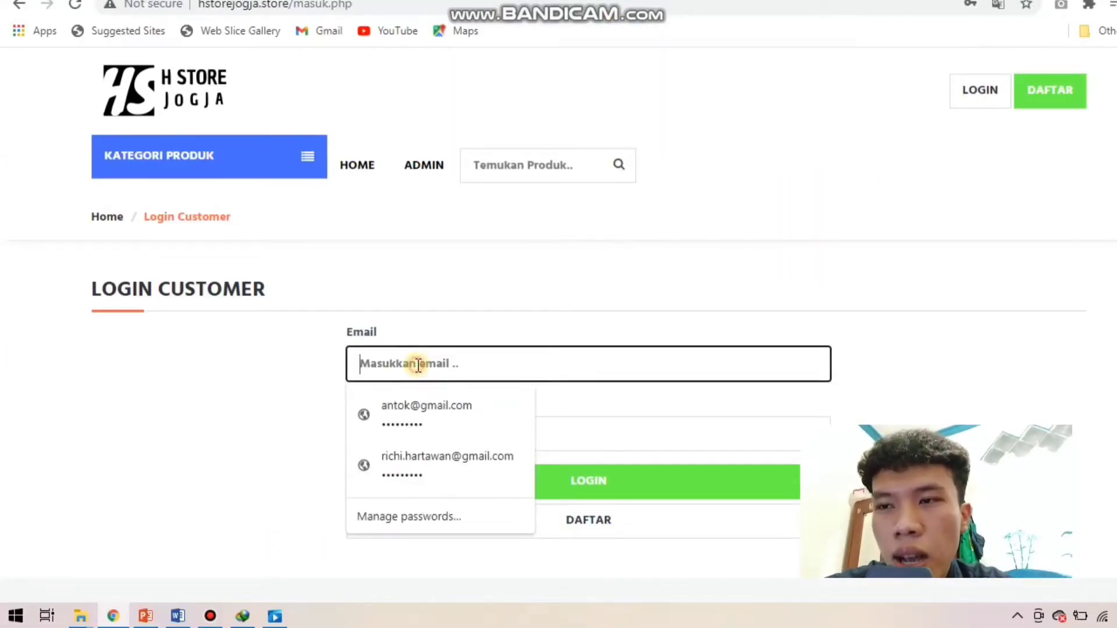
pyautogui.click(417, 405)
pyautogui.click(424, 430)
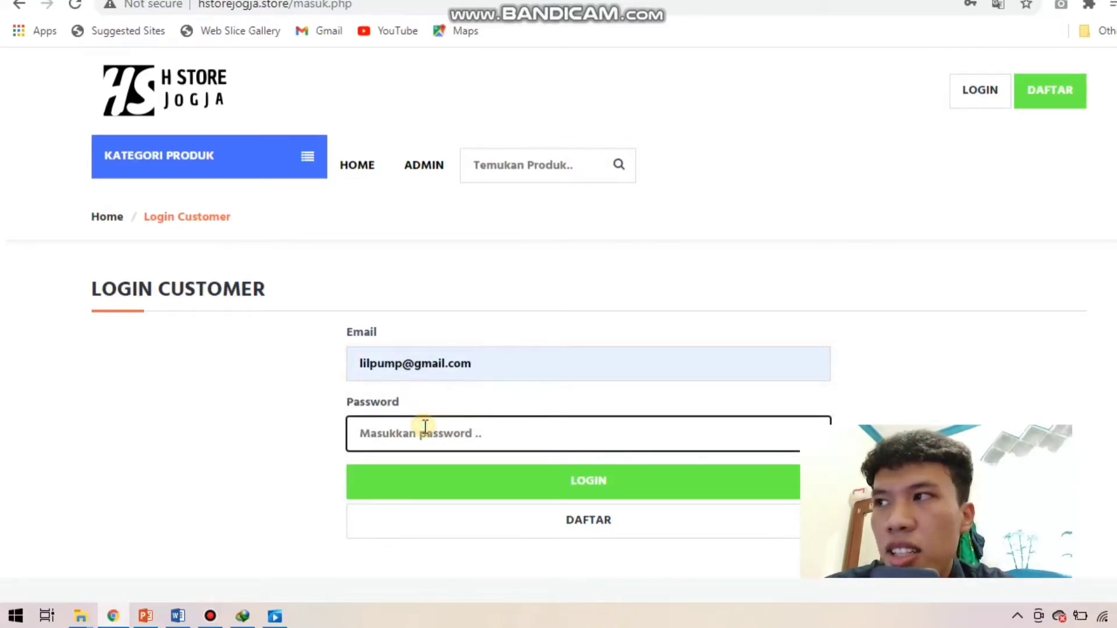
pyautogui.write('••••')
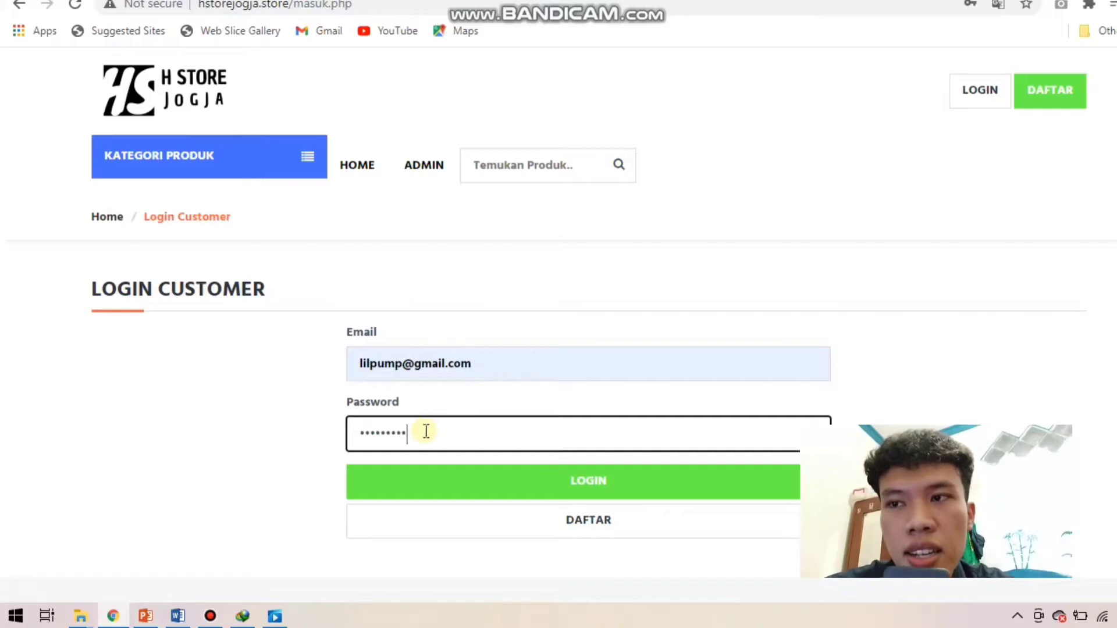
pyautogui.click(436, 487)
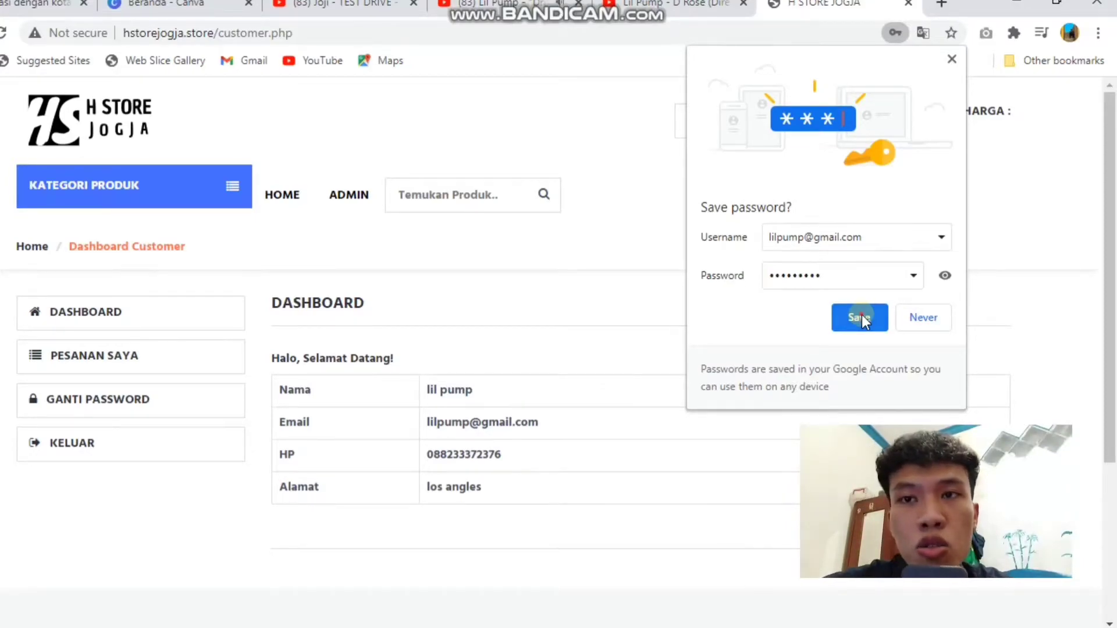
# Step: Dismiss Chrome's password prompts and return to the store's home page
pyautogui.click(859, 318)
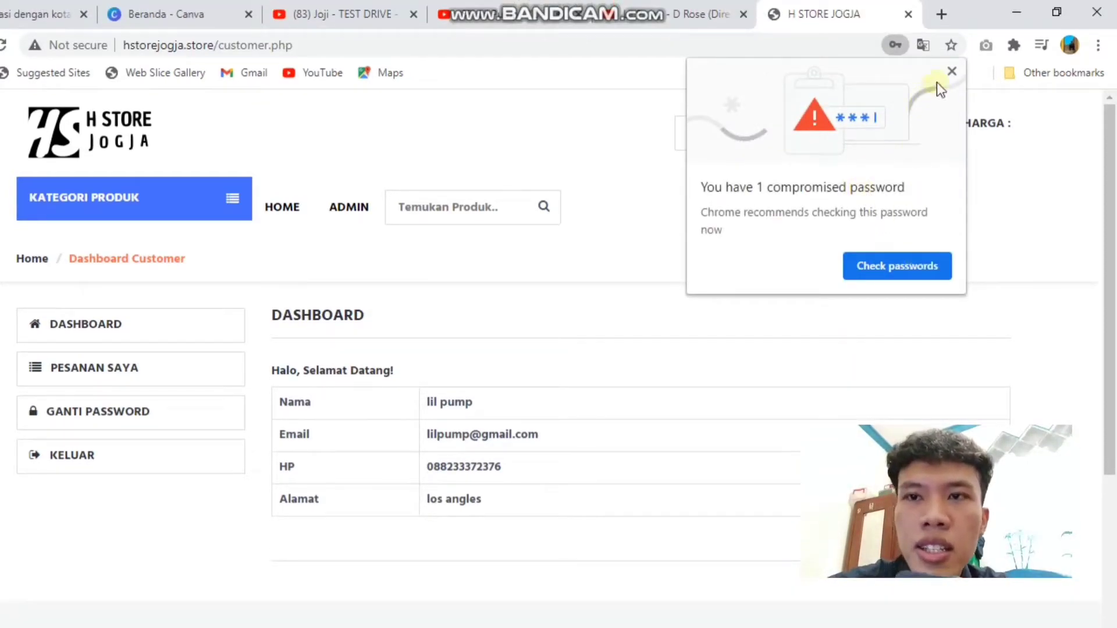
pyautogui.click(952, 71)
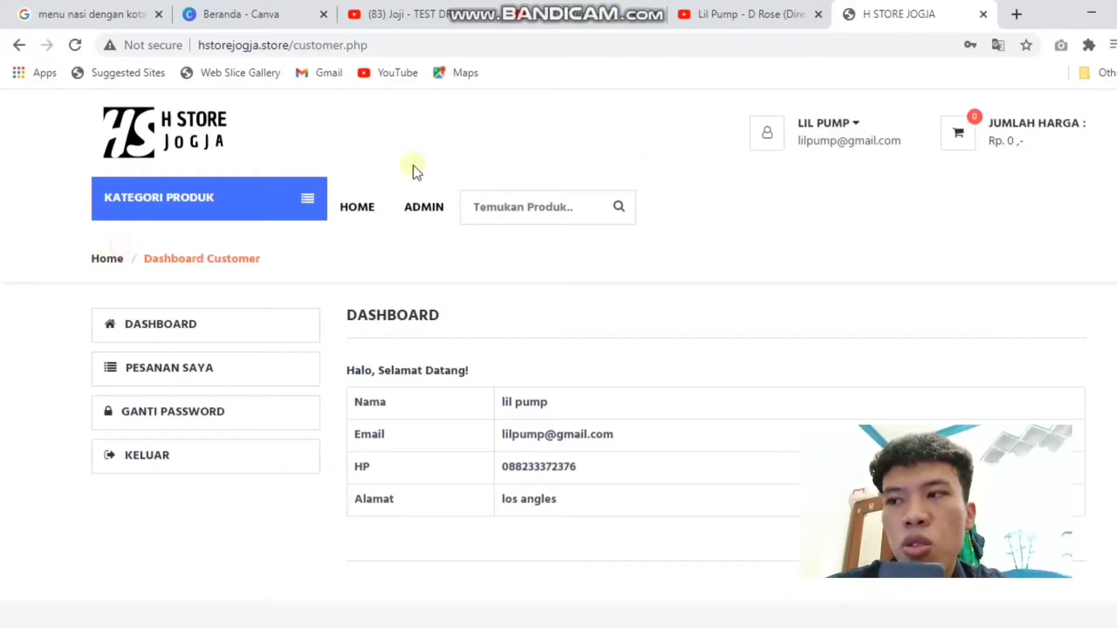
pyautogui.click(347, 212)
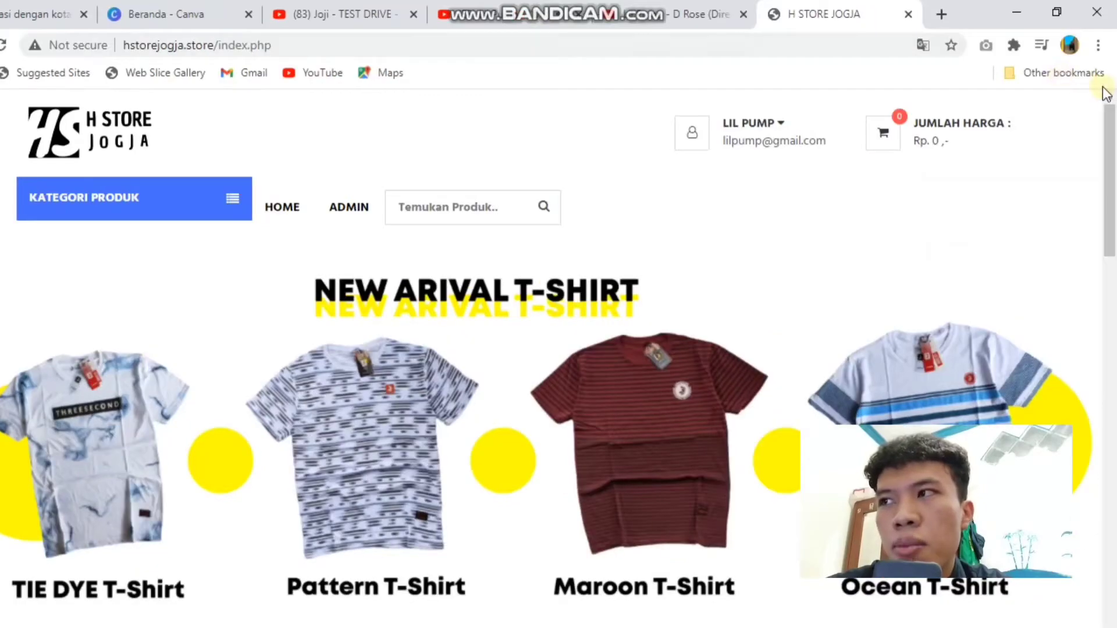
# Step: Add Kaos STARCROSS YELLOW TEXT BLACK (Rp. 75,000) to the cart and return to Home
pyautogui.moveTo(1114, 139); pyautogui.dragTo(1114, 482)
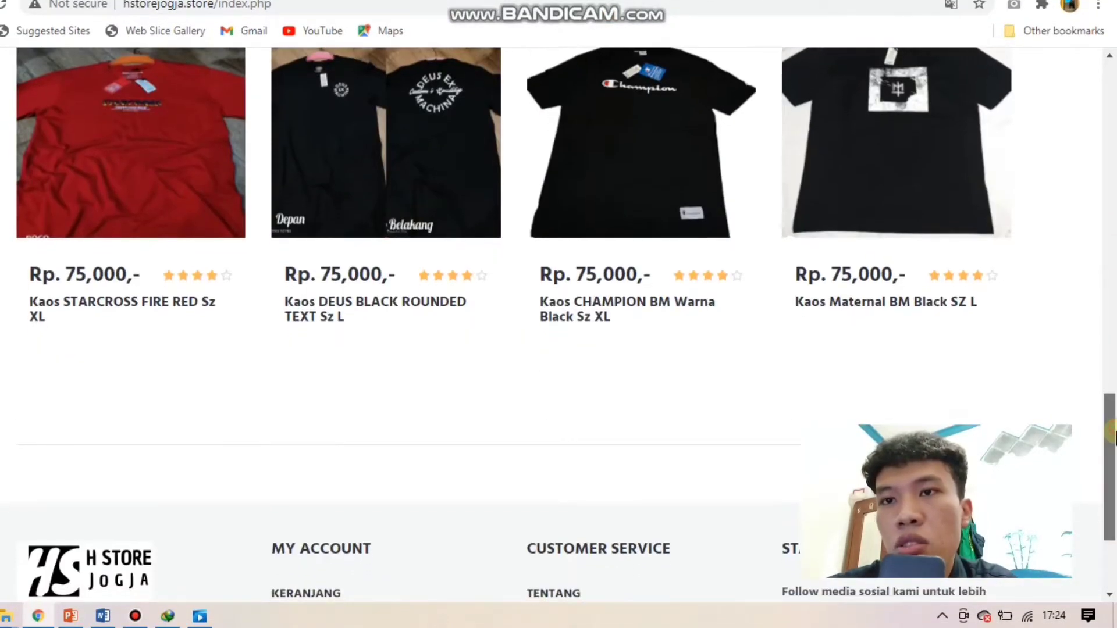
pyautogui.scroll(3, 259, 457)
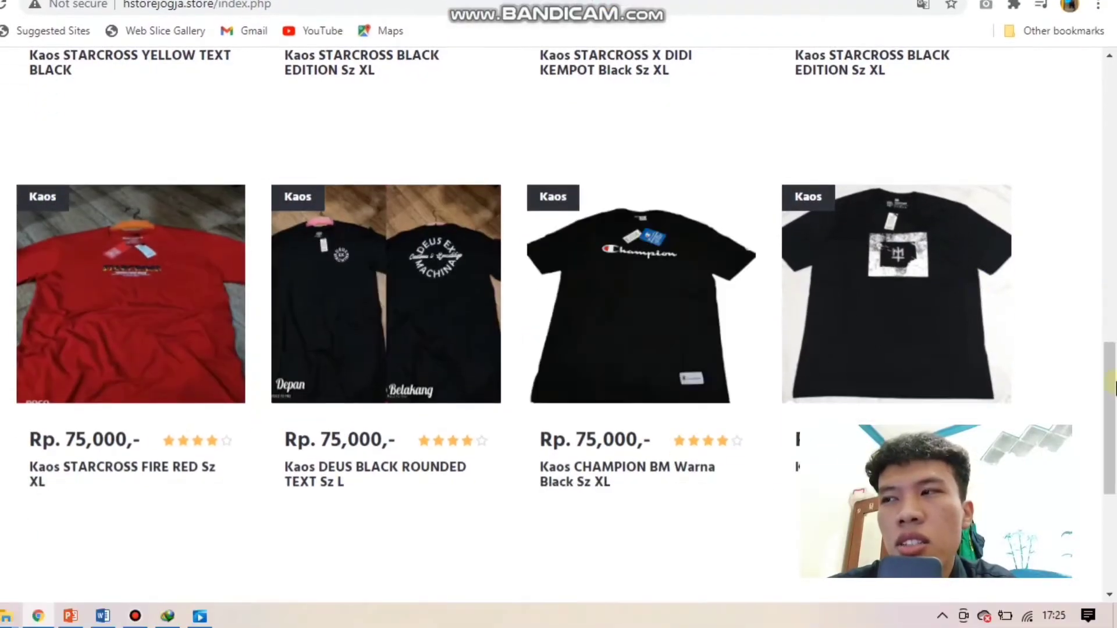
pyautogui.moveTo(1114, 387); pyautogui.dragTo(1113, 285)
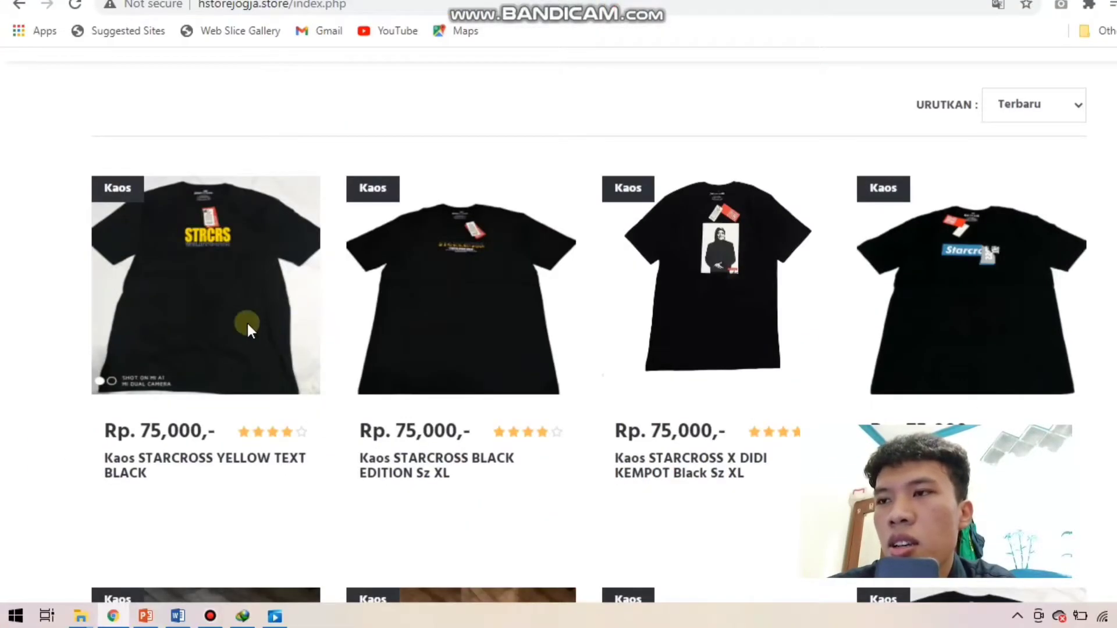
pyautogui.moveTo(129, 349)
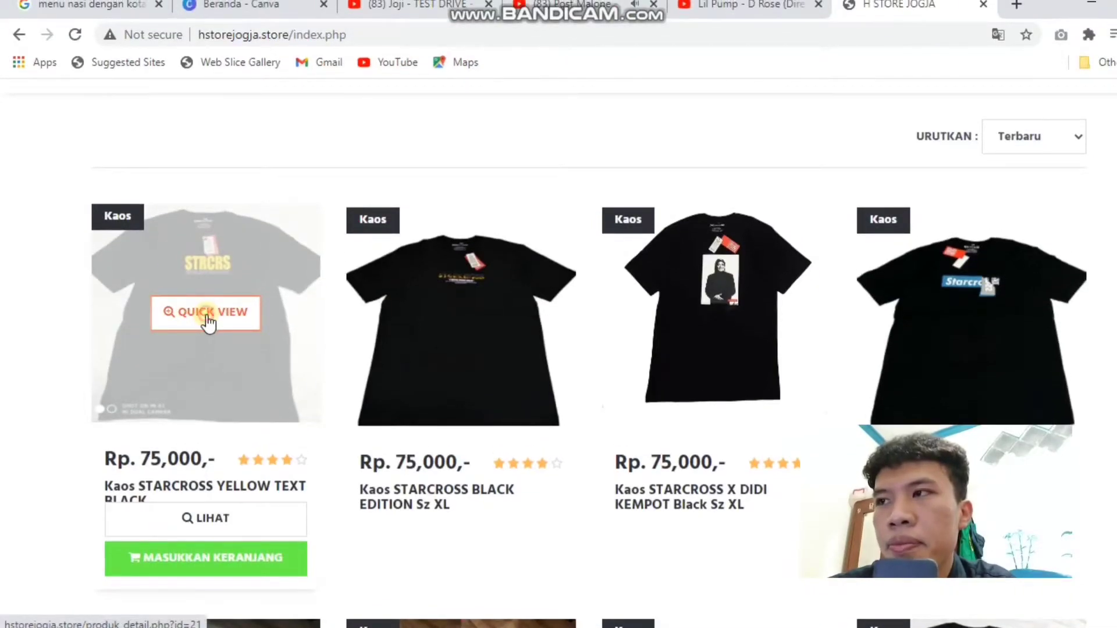
pyautogui.click(208, 318)
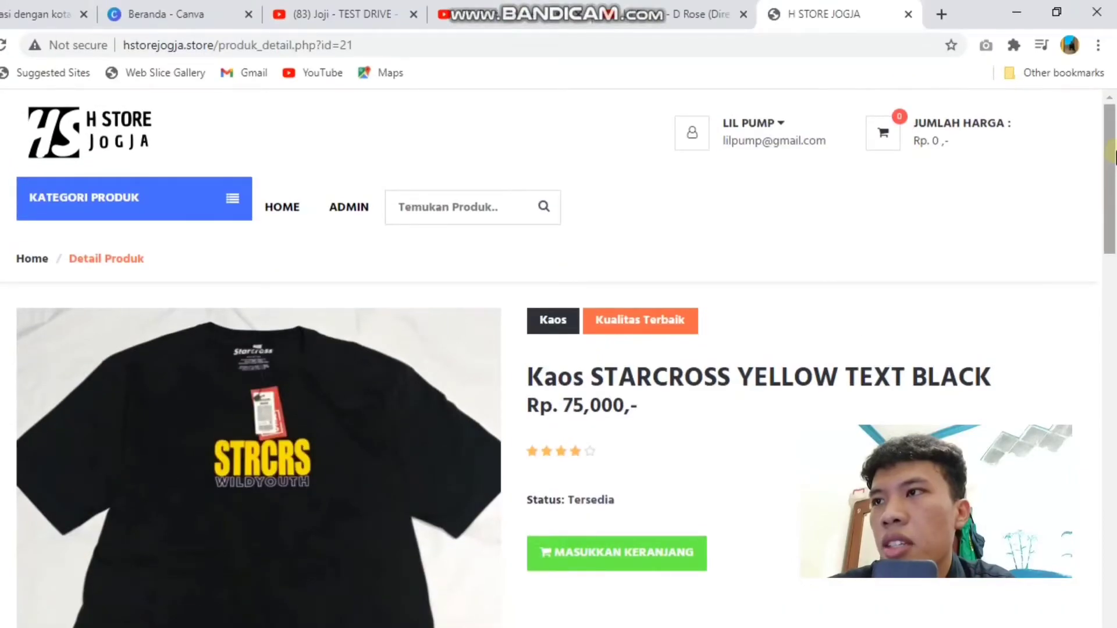
pyautogui.moveTo(1113, 155); pyautogui.dragTo(1083, 216)
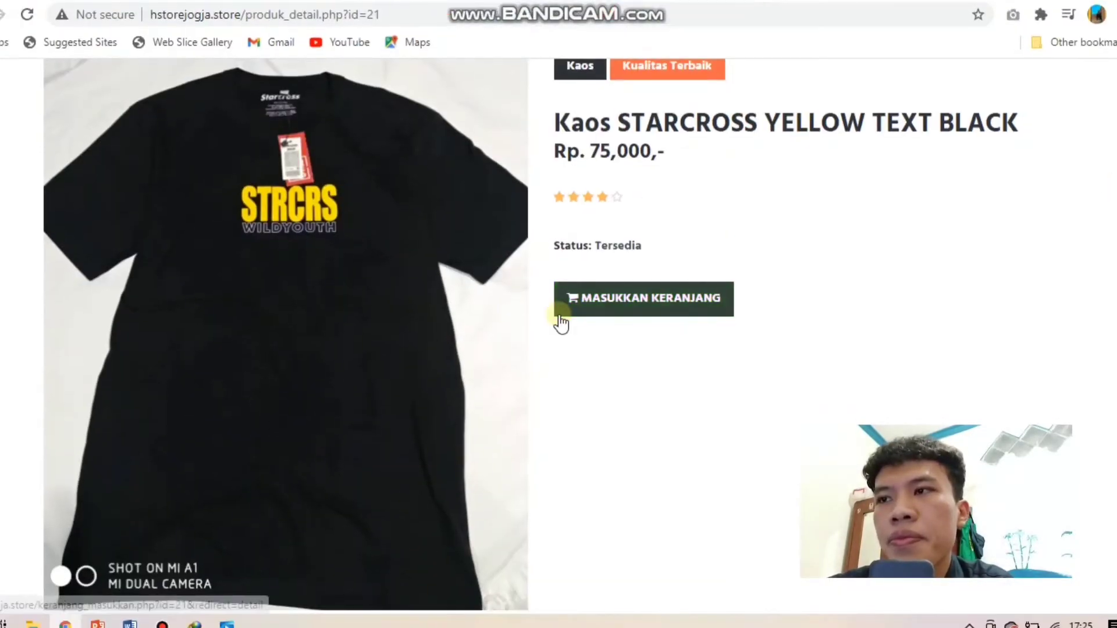
pyautogui.click(544, 336)
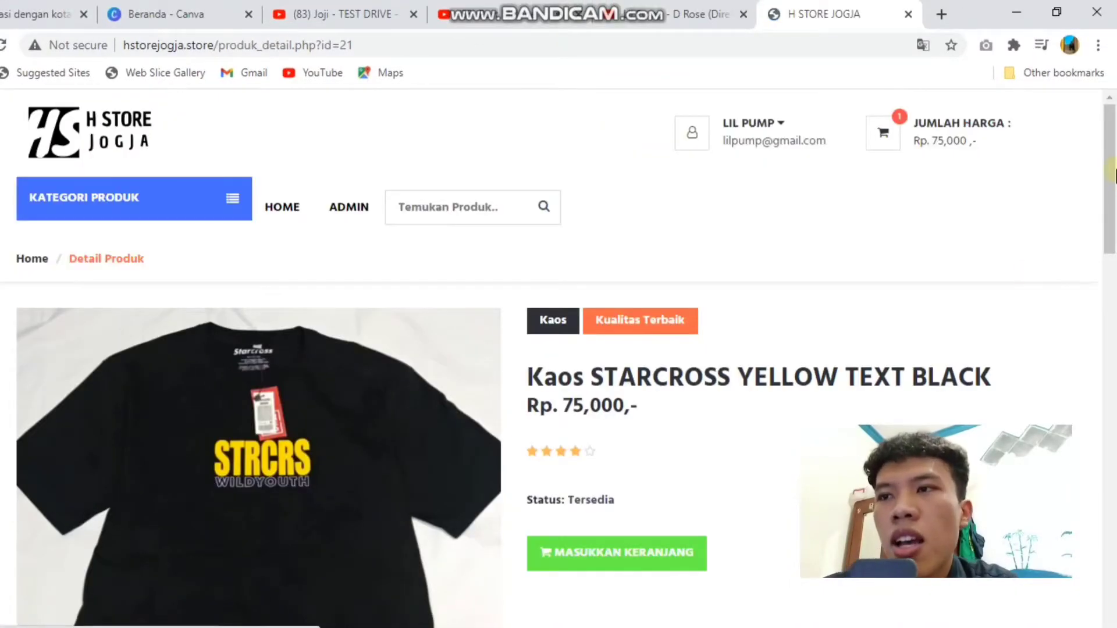
pyautogui.moveTo(1116, 174); pyautogui.dragTo(1042, 128)
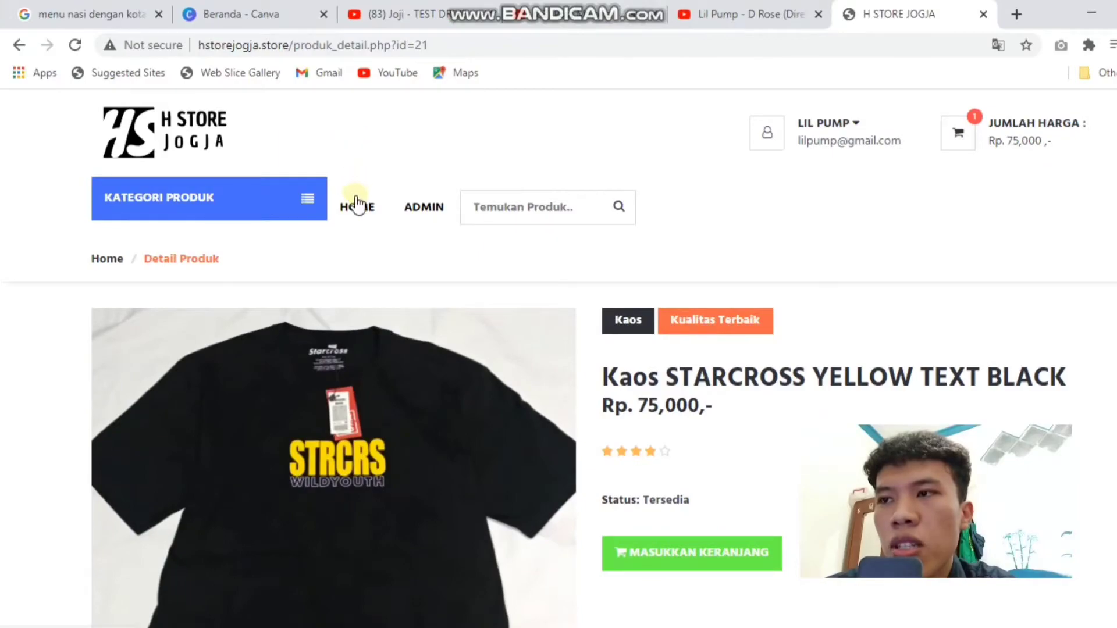
pyautogui.click(109, 259)
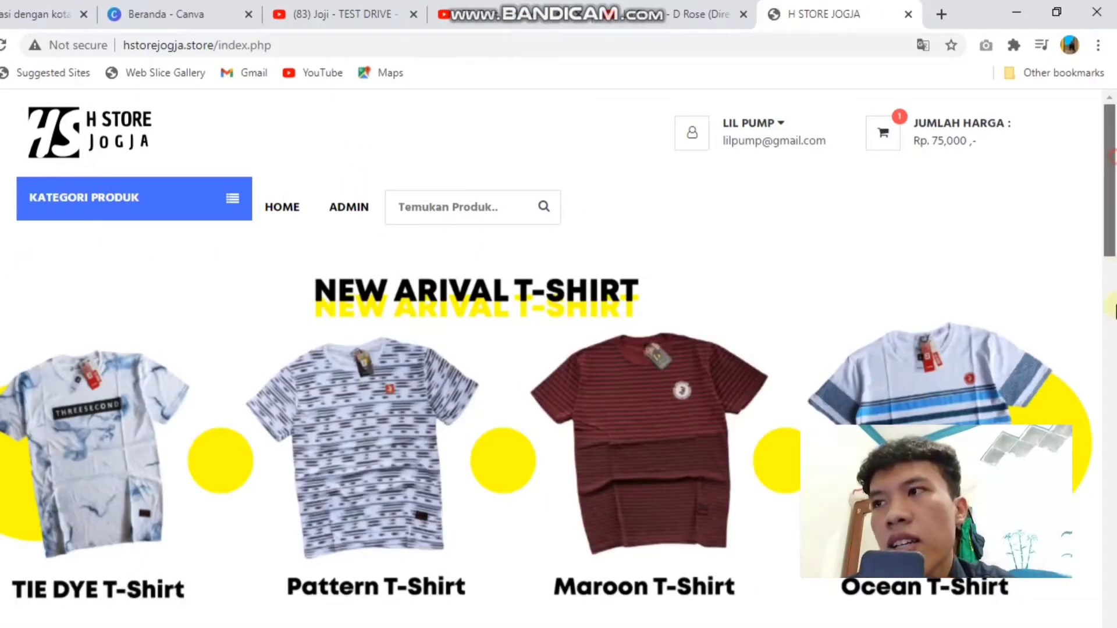
# Step: Add the Kaos STARCROSS X DIDI KEMPOT shirt to the cart and proceed to checkout
pyautogui.moveTo(1111, 216); pyautogui.dragTo(1112, 403)
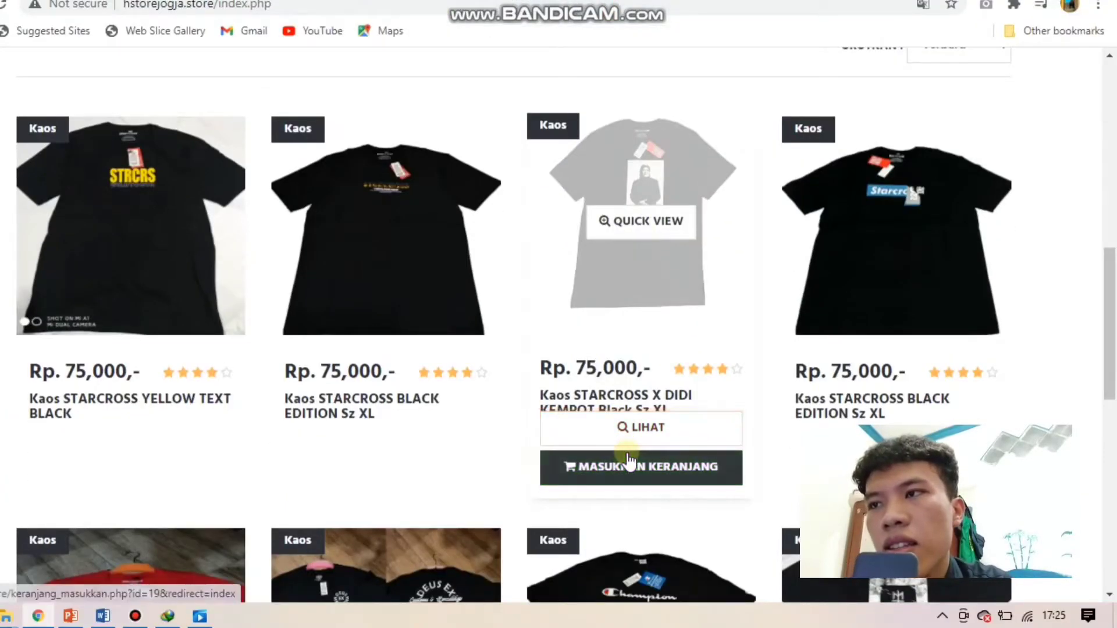
pyautogui.click(630, 478)
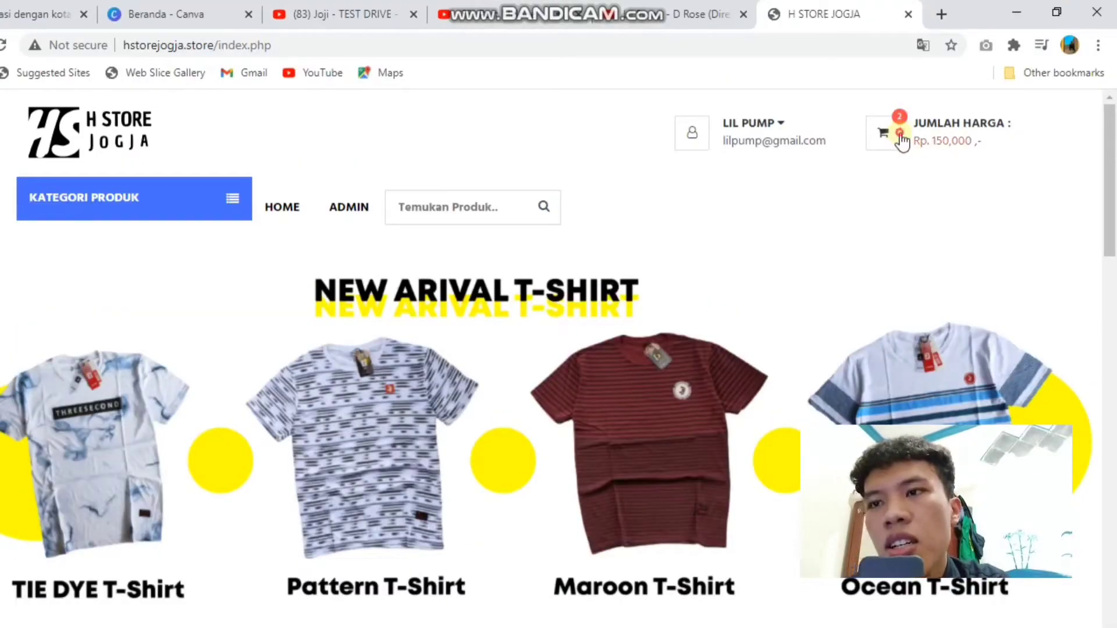
pyautogui.click(900, 136)
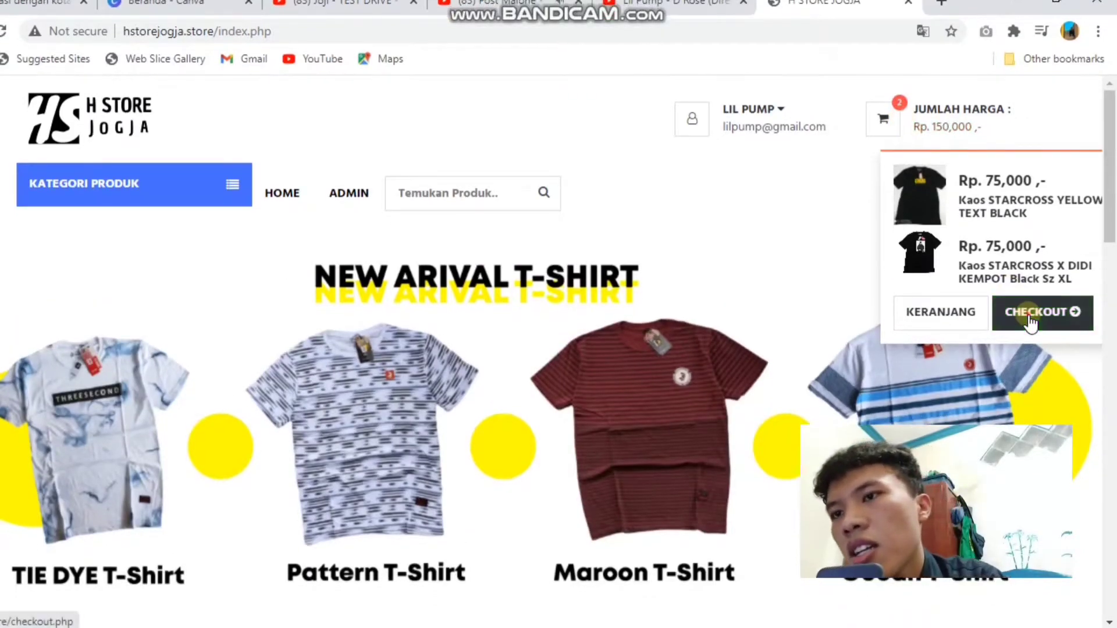
pyautogui.click(1031, 320)
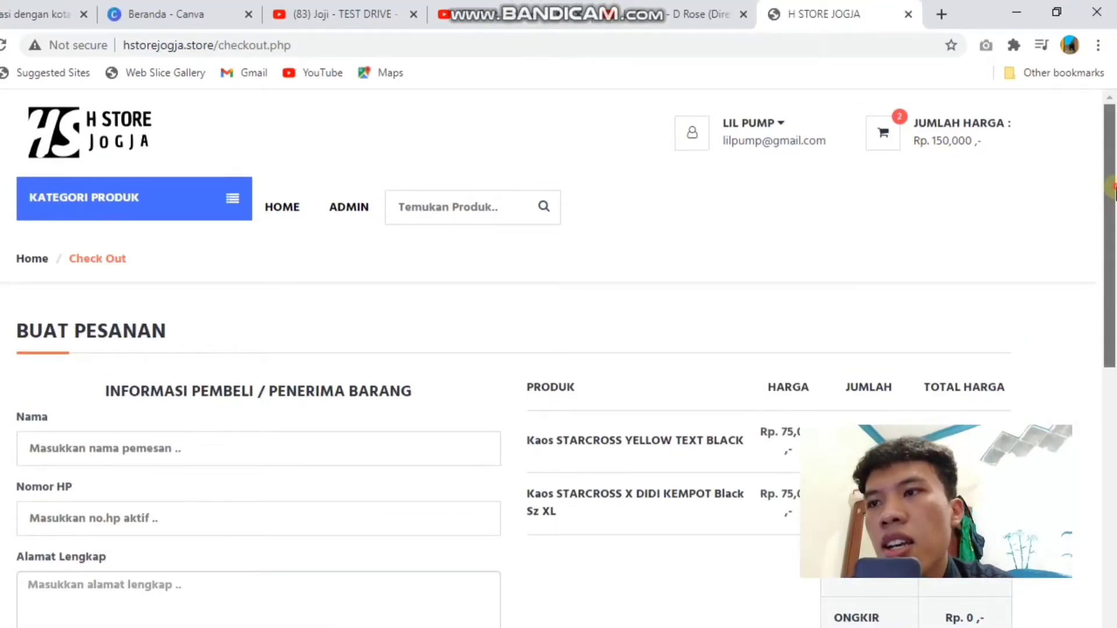
# Step: Fill in the buyer's name, phone number and full address on the checkout form
pyautogui.moveTo(1111, 243); pyautogui.dragTo(1111, 317)
pyautogui.click(183, 291)
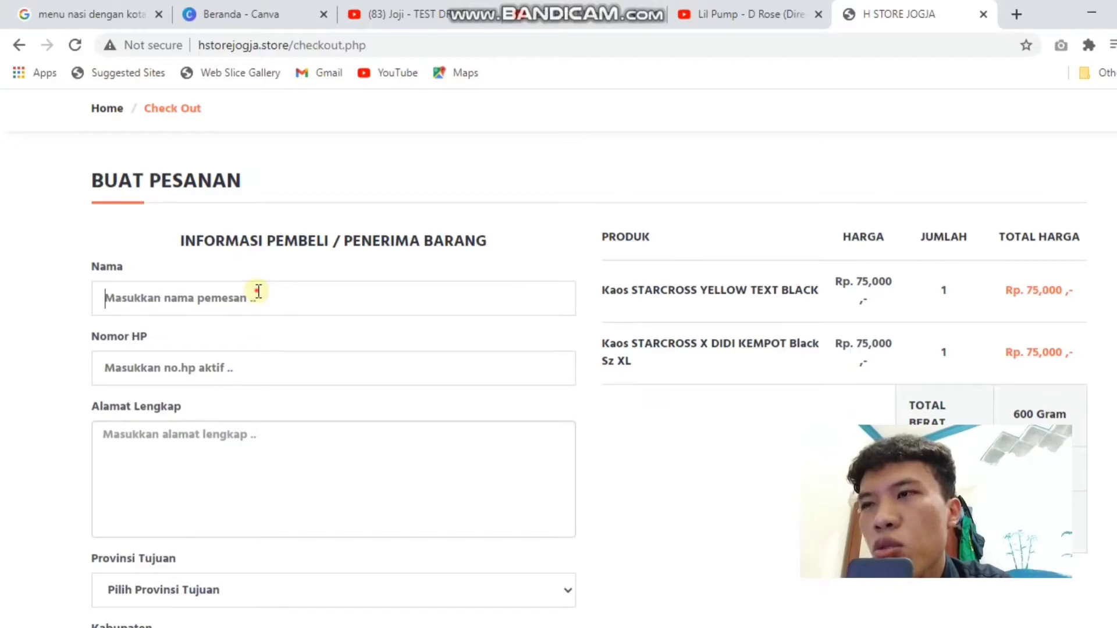
pyautogui.click(259, 290)
pyautogui.write('lil pump')
pyautogui.click(181, 362)
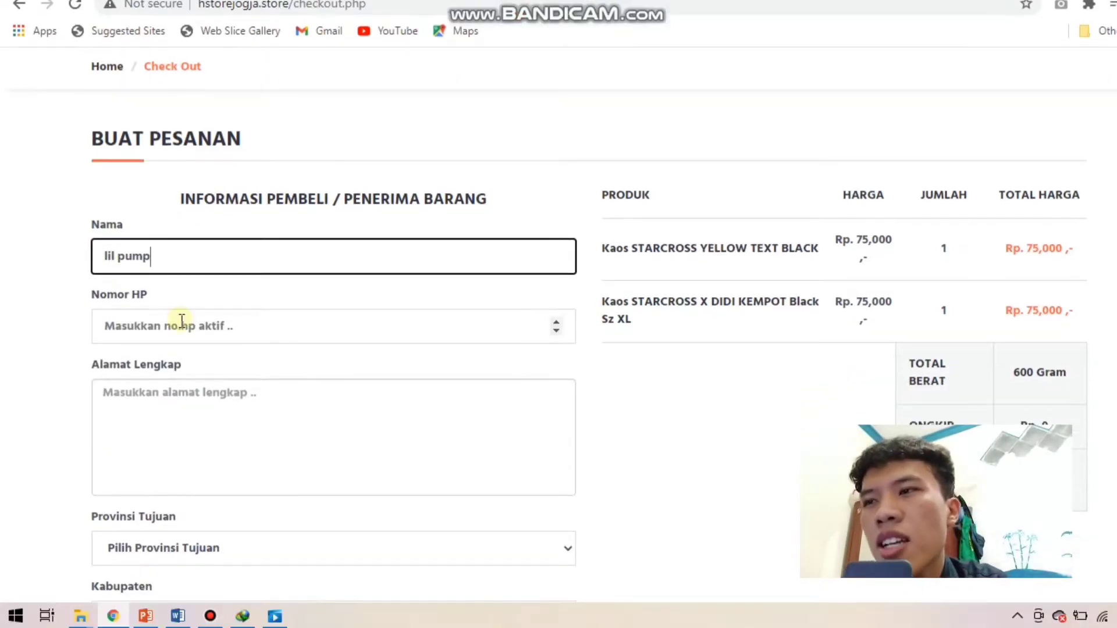
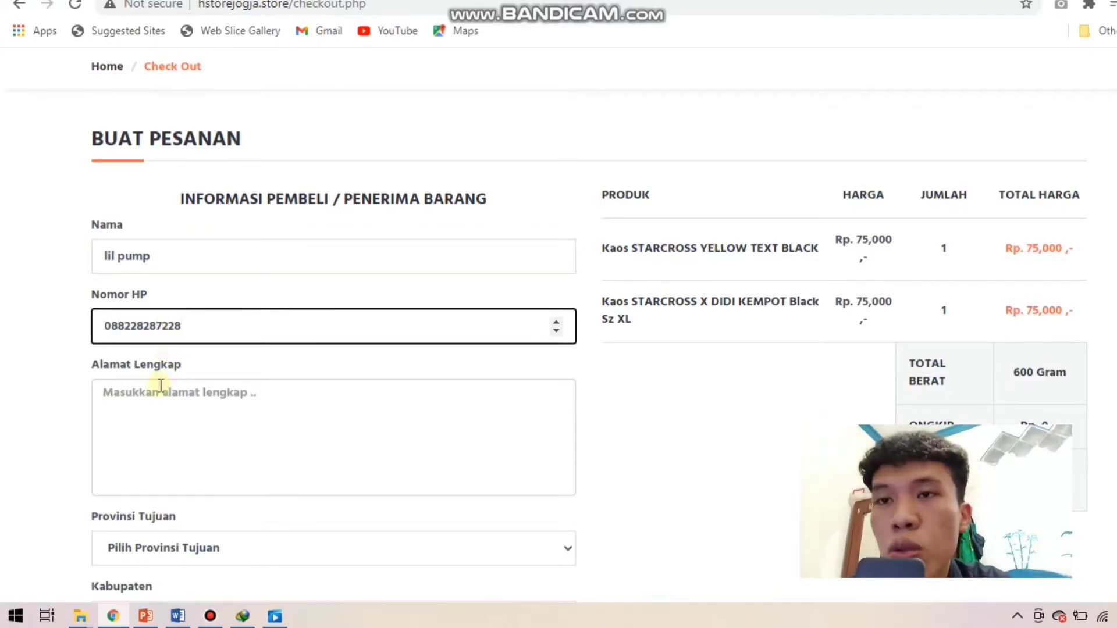
pyautogui.click(159, 391)
pyautogui.write('los angles california')
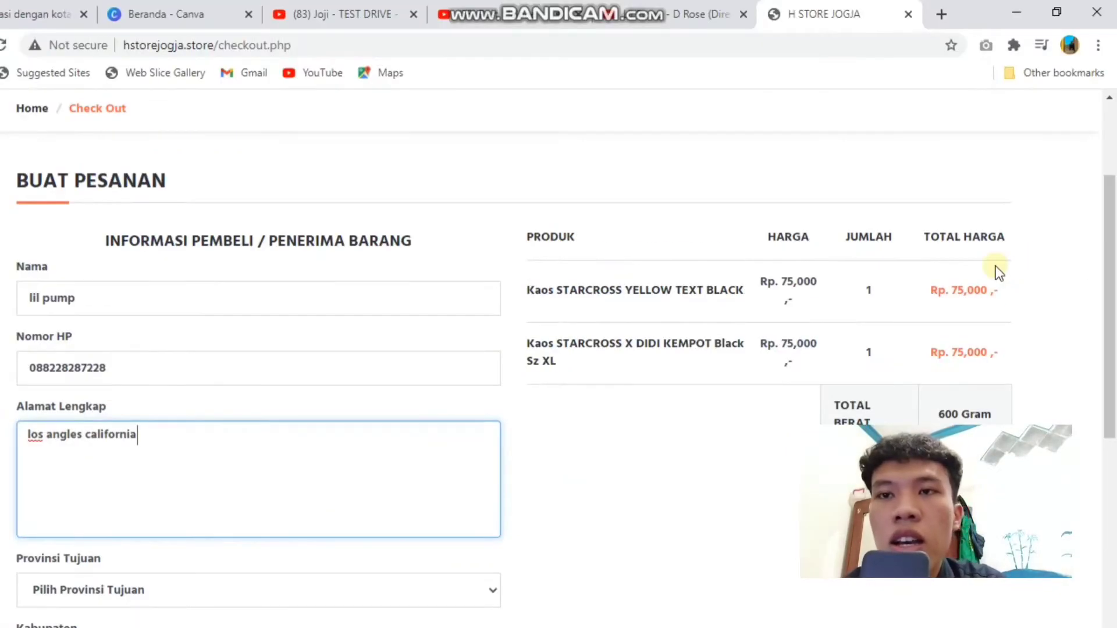
pyautogui.moveTo(1112, 250); pyautogui.dragTo(1112, 289)
pyautogui.press('BackSpace')
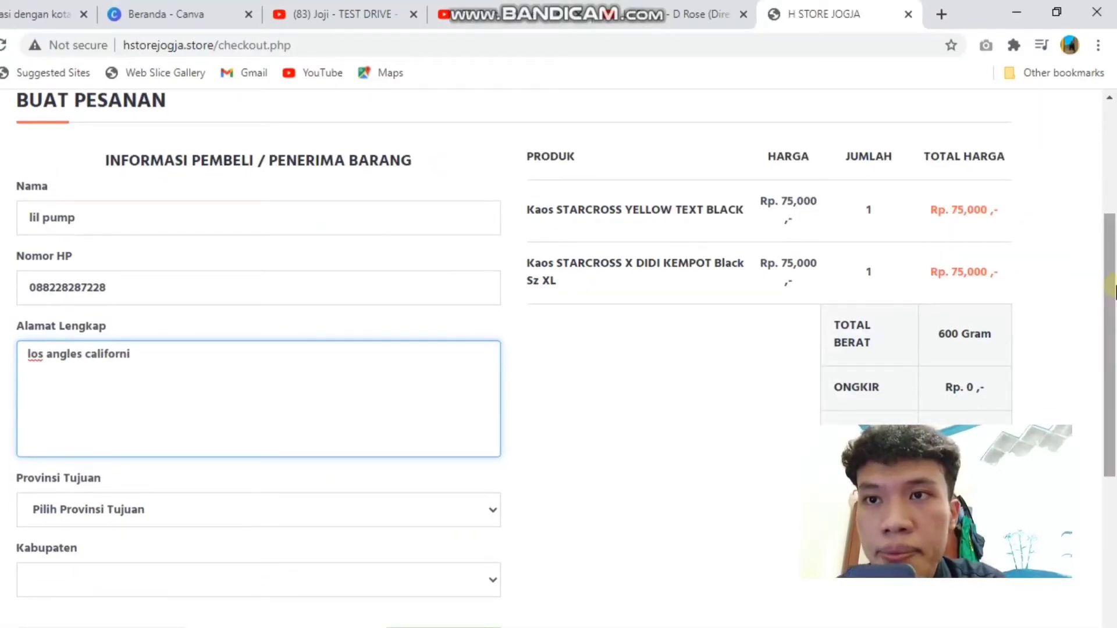
pyautogui.press('BackSpace')
pyautogui.press('BackSpace')
pyautogui.press('BackSpace')
pyautogui.press('BackSpace')
pyautogui.press('BackSpace')
pyautogui.press('BackSpace')
pyautogui.press('BackSpace')
pyautogui.press('BackSpace')
pyautogui.press('BackSpace')
pyautogui.press('BackSpace')
pyautogui.press('BackSpace')
pyautogui.press('BackSpace')
pyautogui.press('BackSpace')
pyautogui.press('BackSpace')
pyautogui.press('BackSpace')
pyautogui.press('BackSpace')
pyautogui.press('BackSpace')
pyautogui.press('BackSpace')
pyautogui.press('BackSpace')
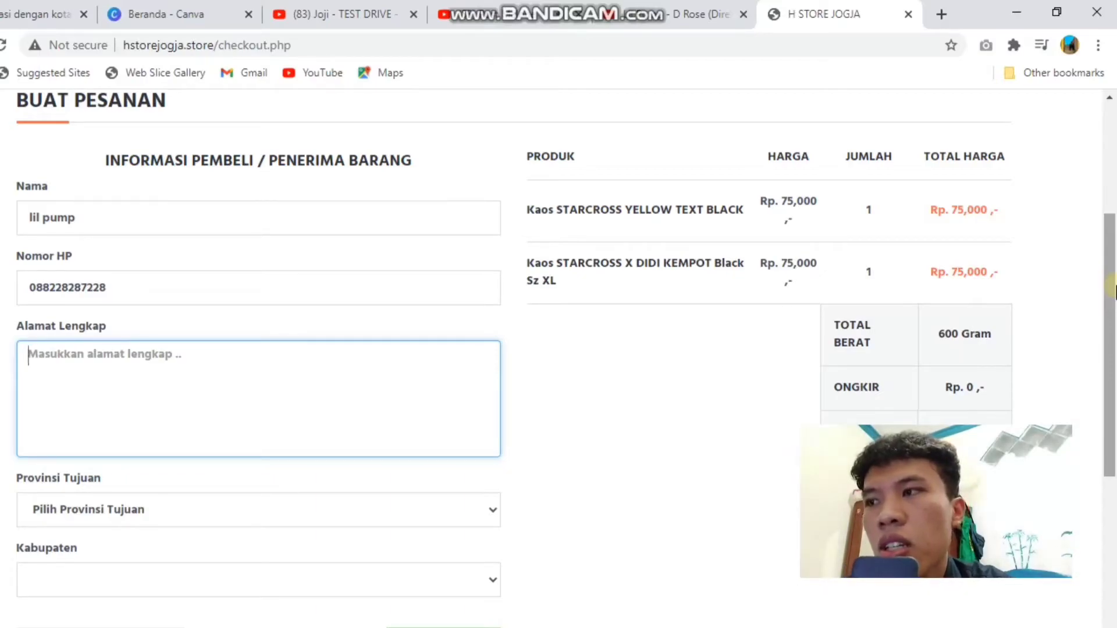
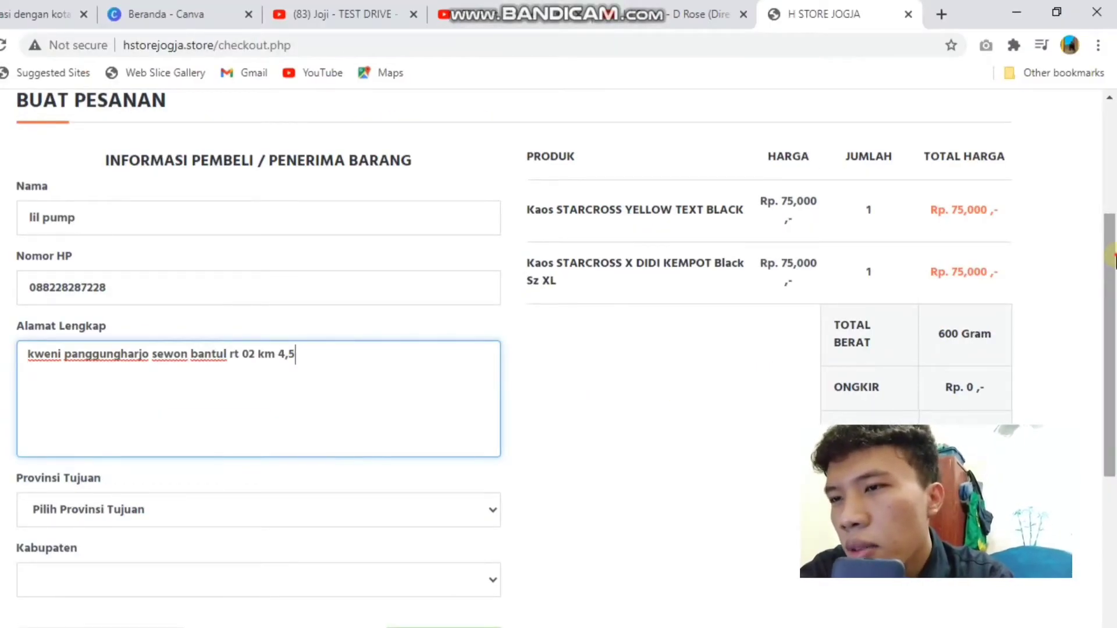
pyautogui.moveTo(1112, 258); pyautogui.dragTo(1112, 293)
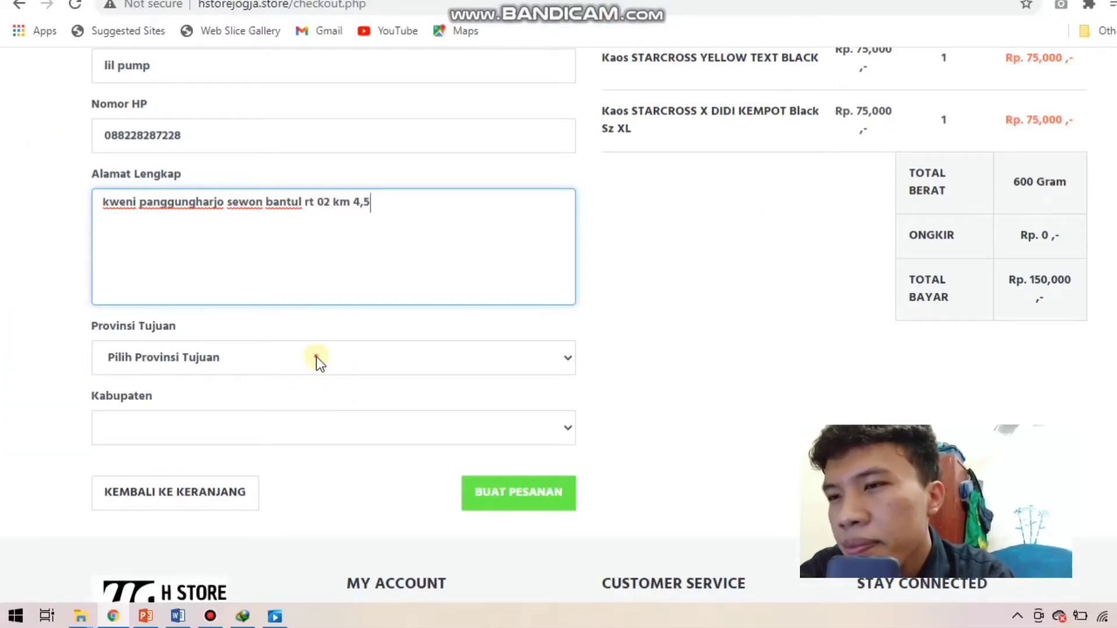
# Step: Set the destination province to DI Yogyakarta and the regency to Bantul
pyautogui.click(317, 357)
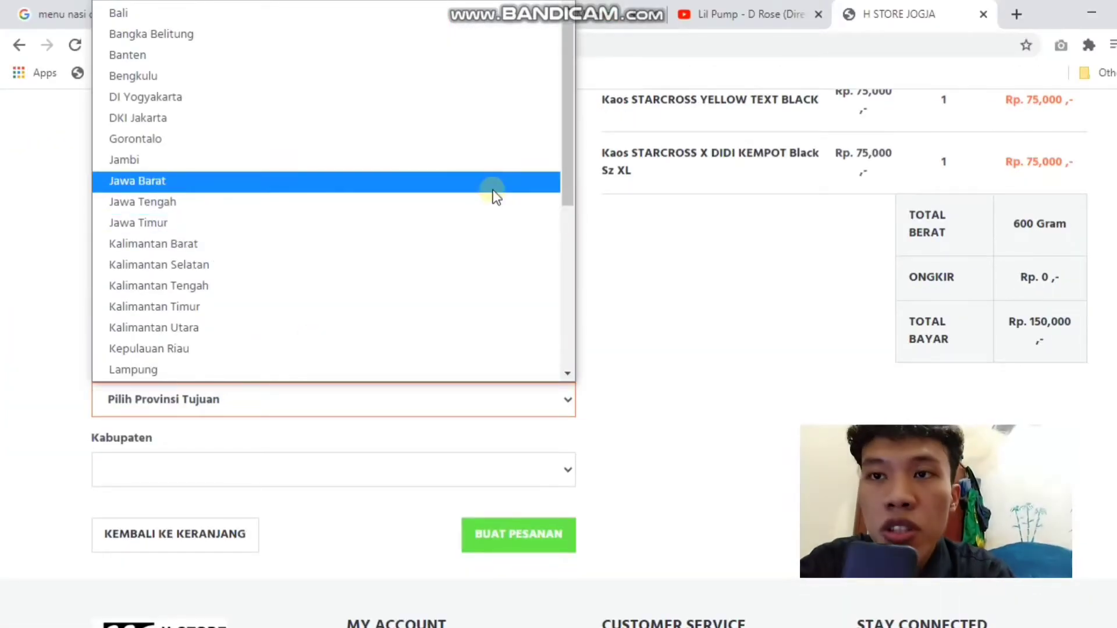
pyautogui.moveTo(559, 151); pyautogui.dragTo(559, 317)
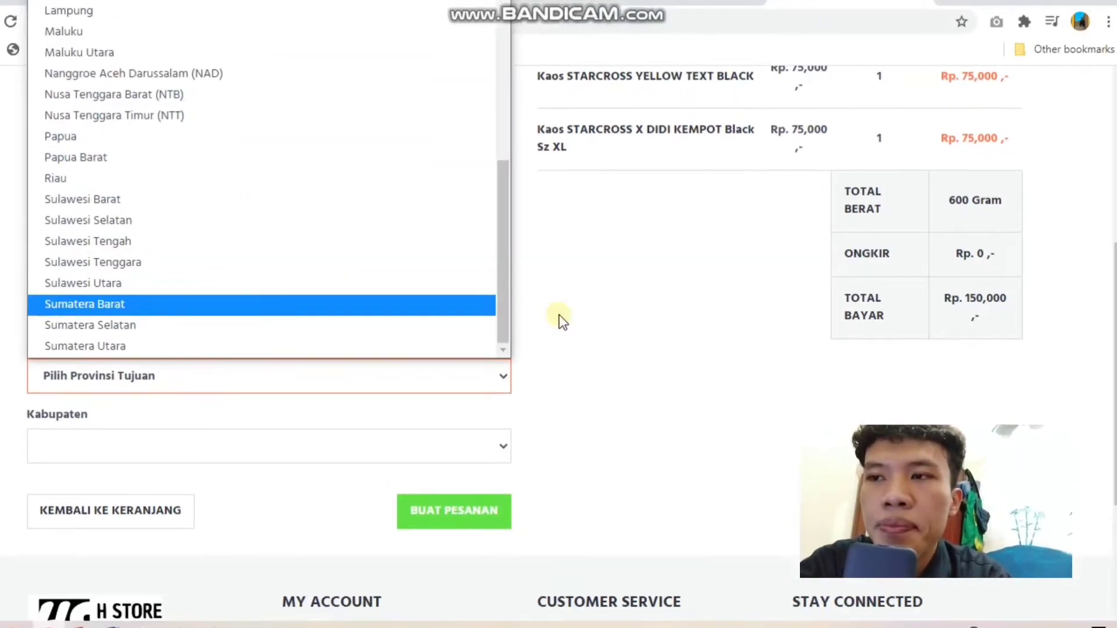
pyautogui.moveTo(568, 315); pyautogui.dragTo(560, 137)
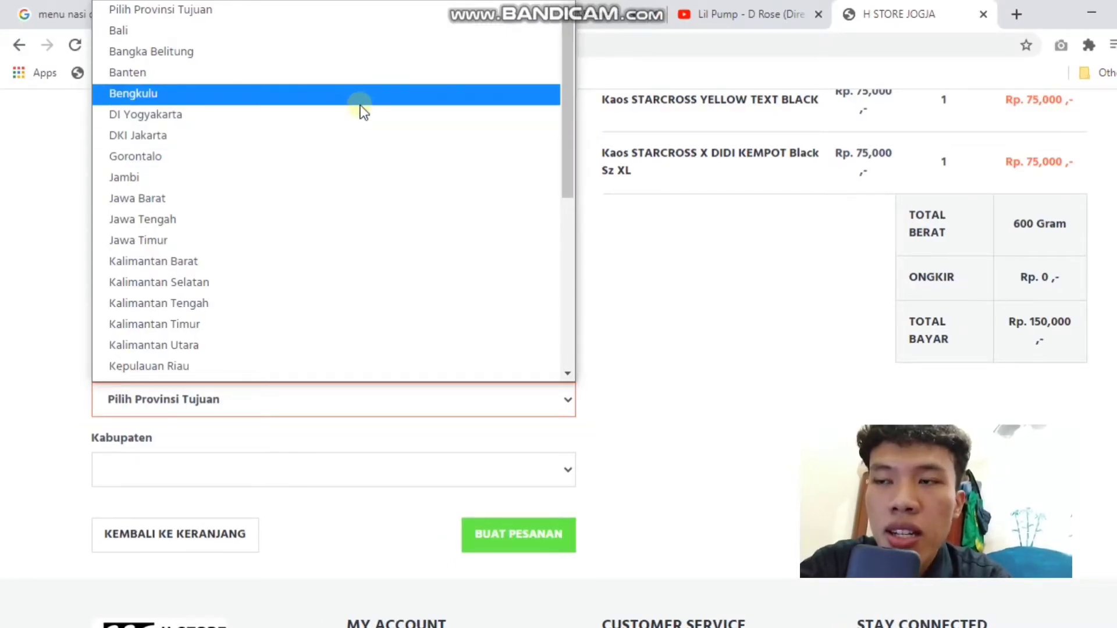
pyautogui.click(361, 114)
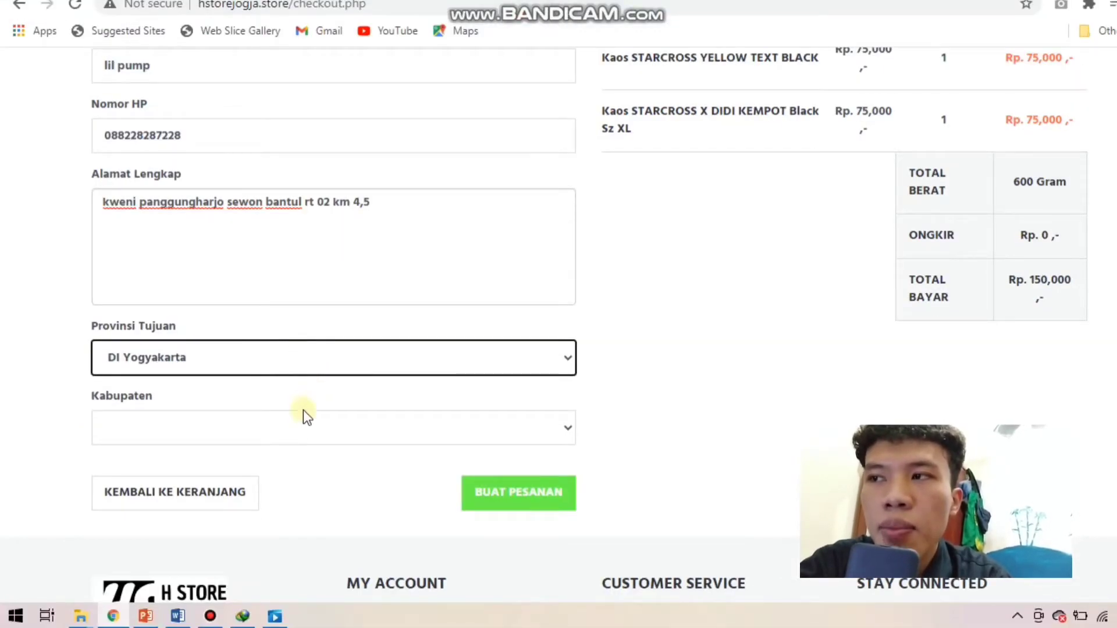
pyautogui.click(303, 414)
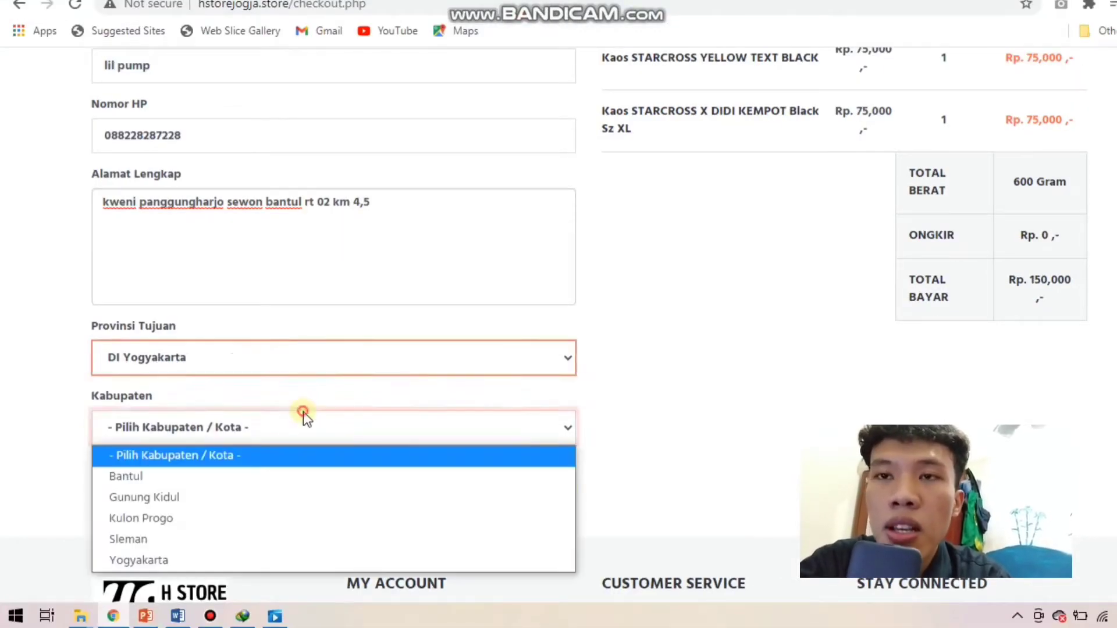
pyautogui.click(250, 476)
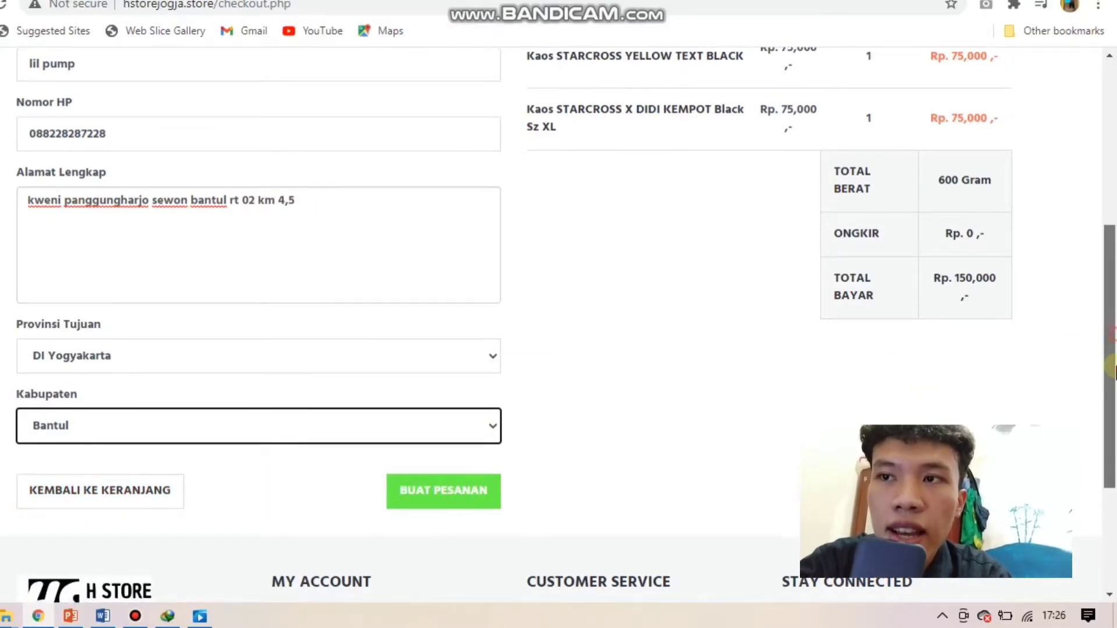
# Step: Select Pos Indonesia Paket Kilat Khusus shipping at Rp. 7,000
pyautogui.moveTo(1114, 341); pyautogui.dragTo(1115, 416)
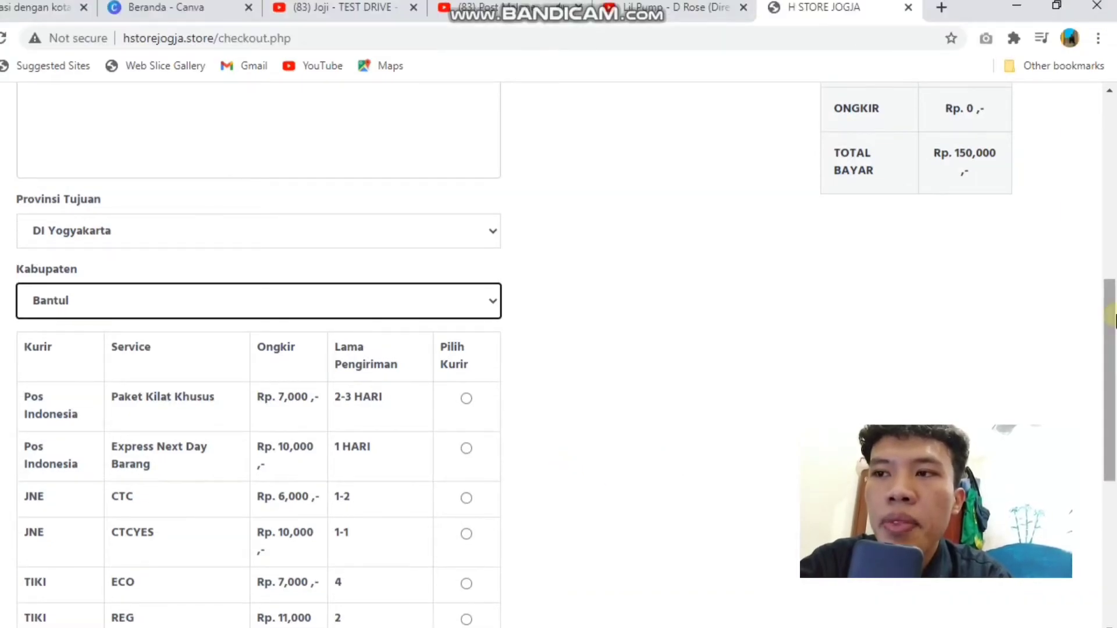
pyautogui.moveTo(1114, 318); pyautogui.dragTo(1114, 395)
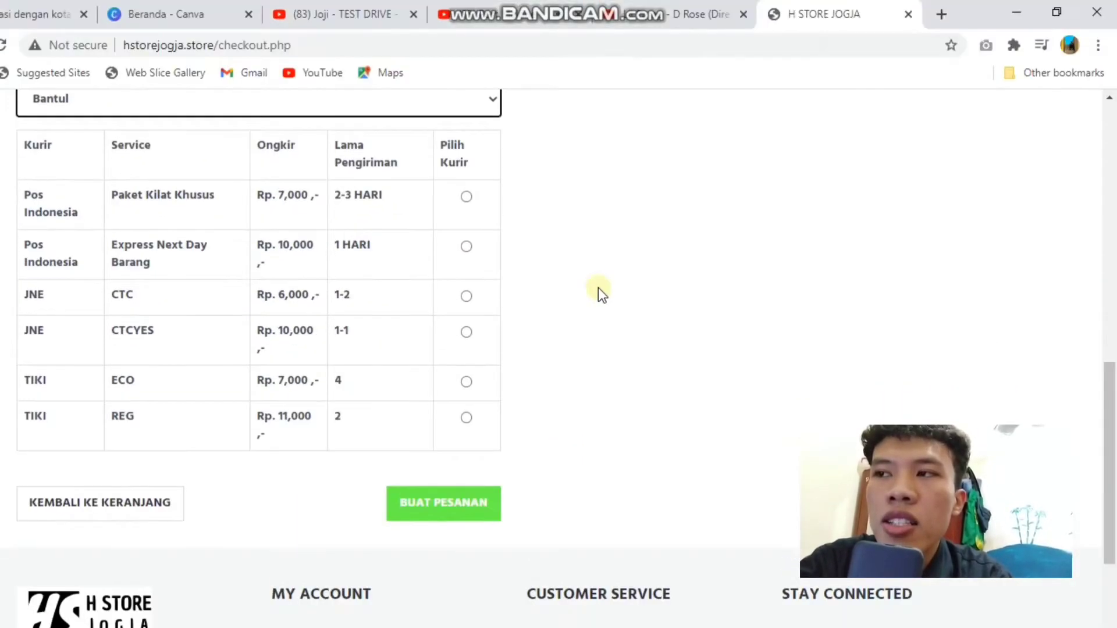
pyautogui.click(541, 198)
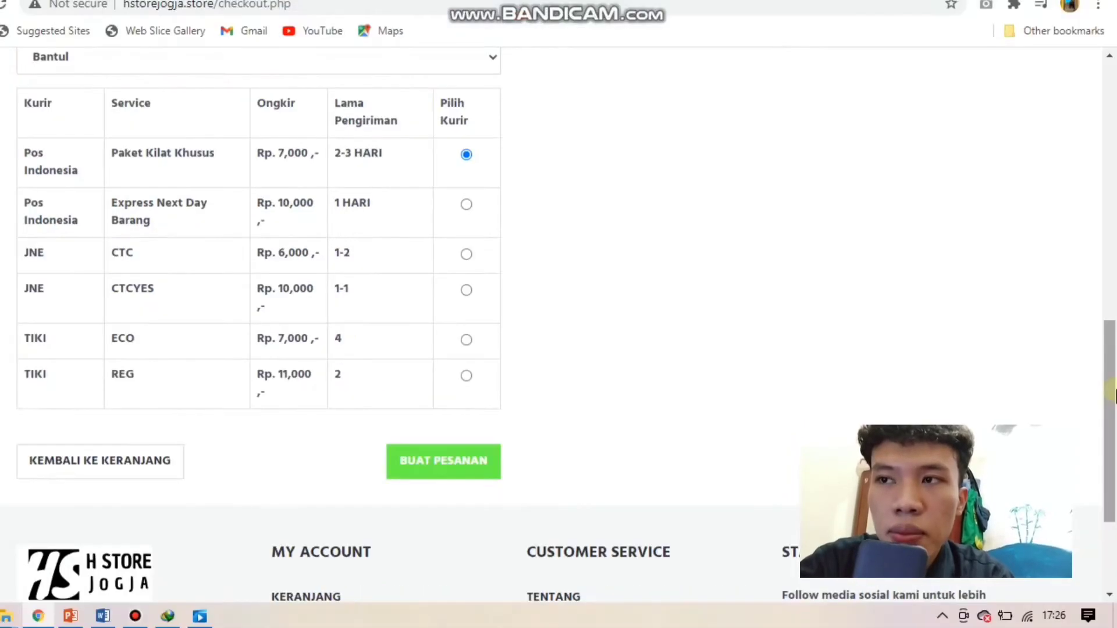
pyautogui.moveTo(1113, 393); pyautogui.dragTo(1114, 241)
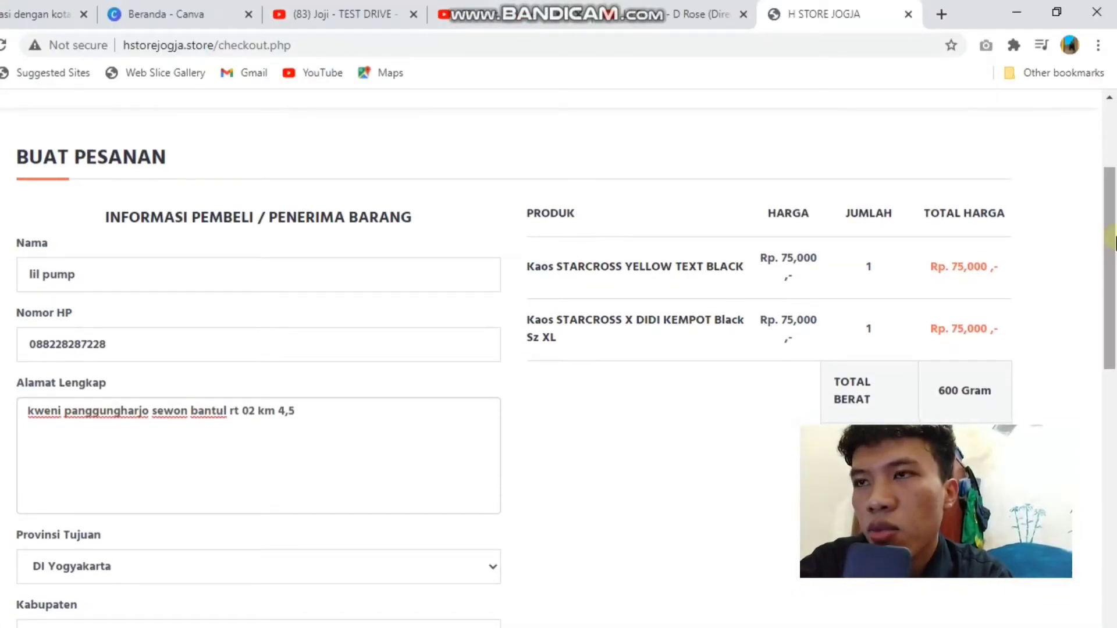
pyautogui.scroll(-8, 918, 440)
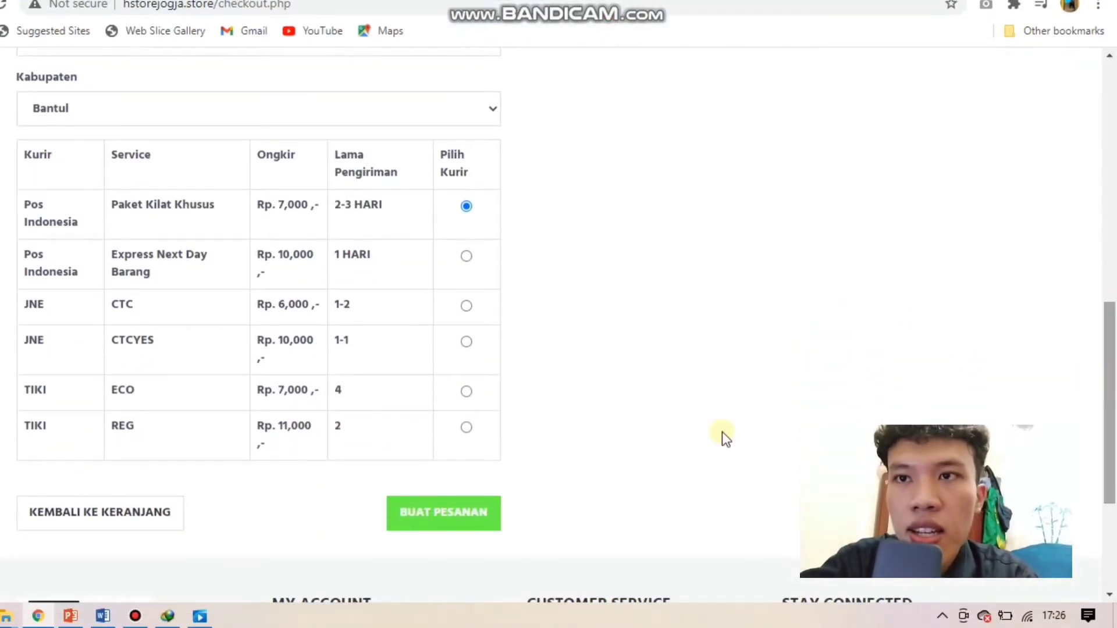
# Step: Place the Rp. 157,000 order and view the INVOICE-0021 details with both Starcross shirts
pyautogui.click(481, 515)
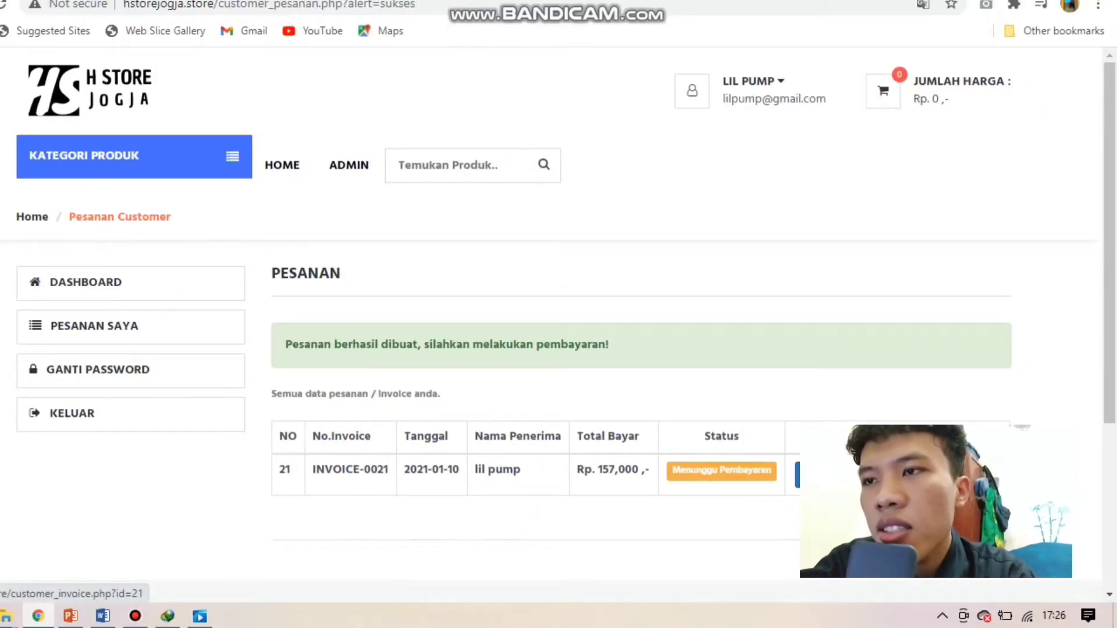
pyautogui.click(814, 470)
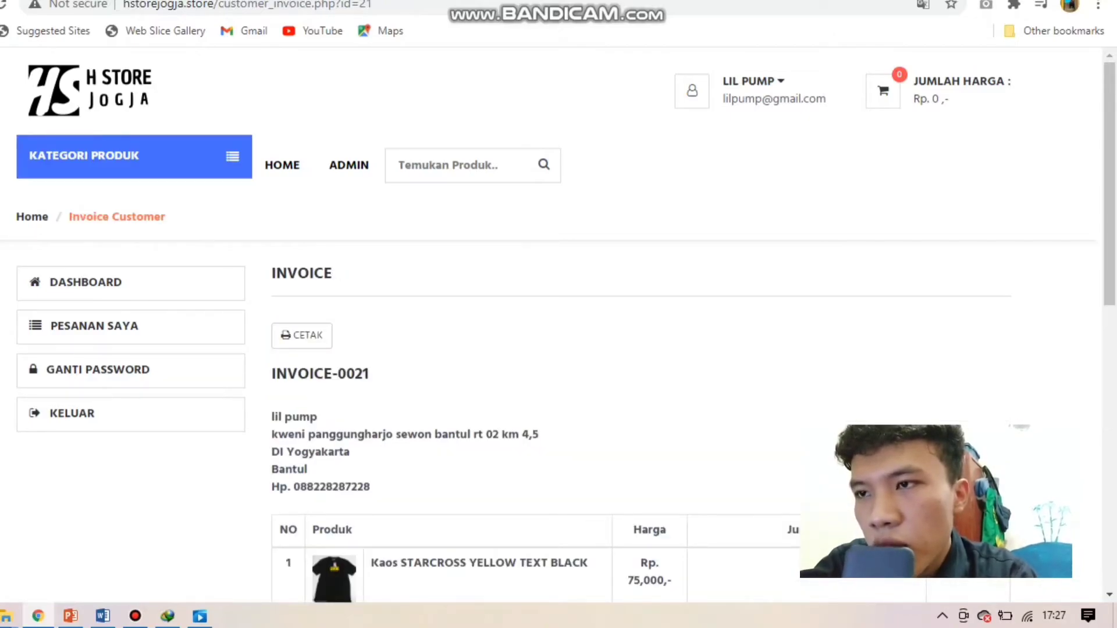
pyautogui.moveTo(1112, 233); pyautogui.dragTo(1112, 367)
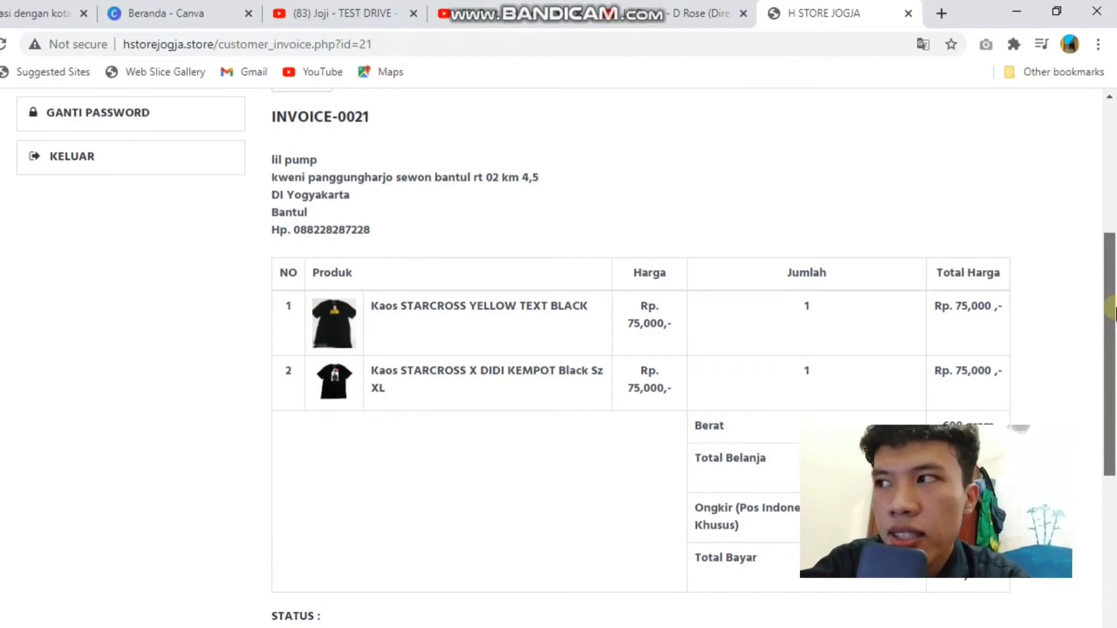
pyautogui.scroll(4, 756, 291)
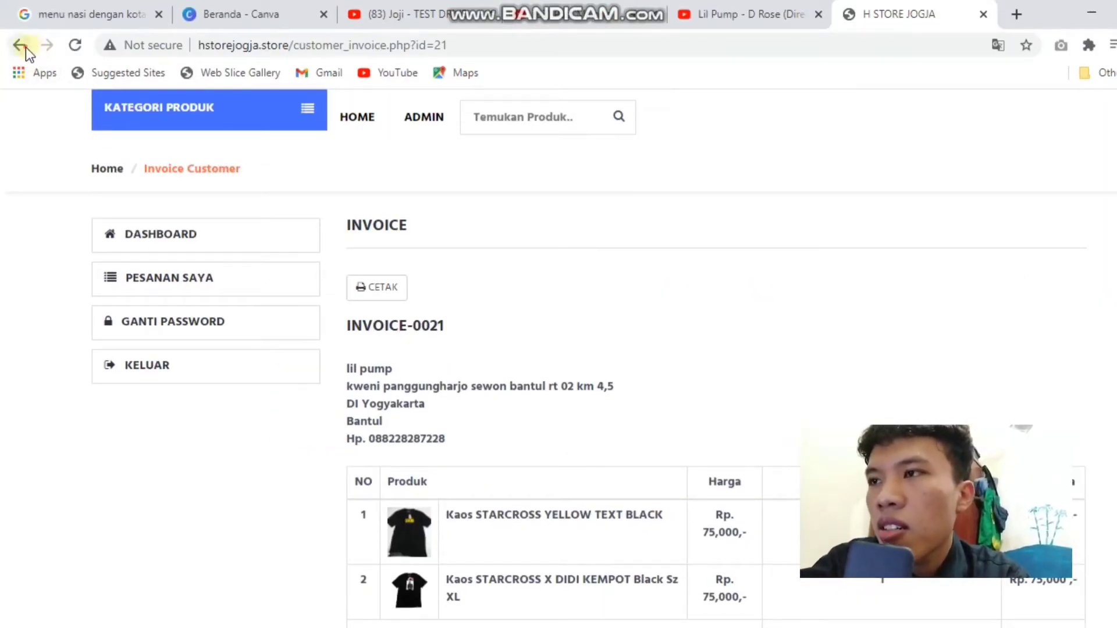
# Step: Upload bukti.jpg as the payment proof for order 21
pyautogui.click(25, 47)
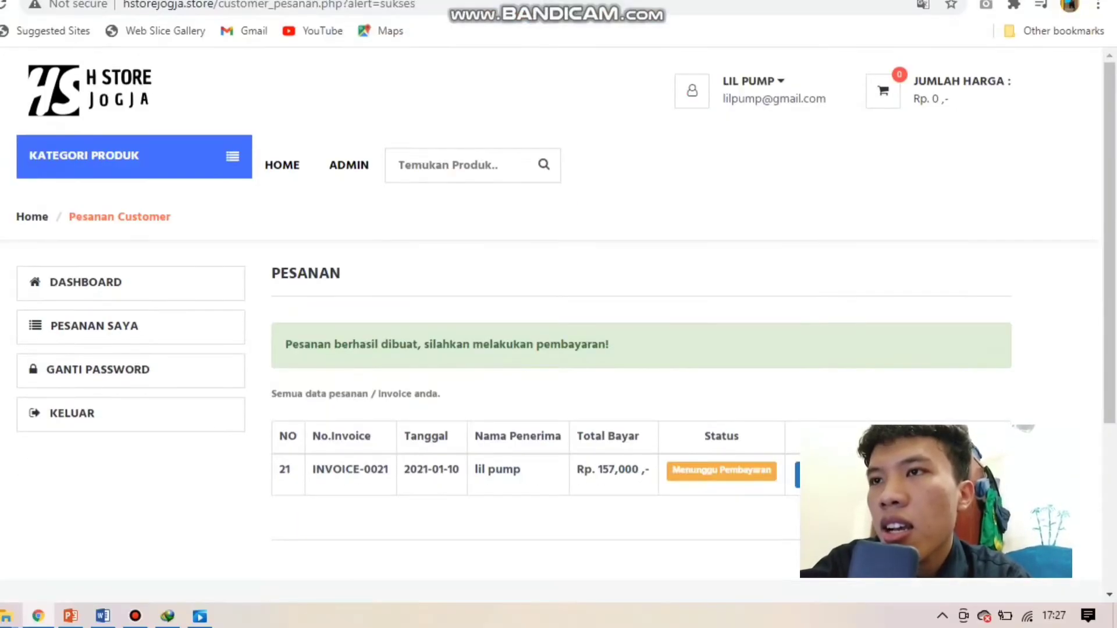
pyautogui.click(814, 474)
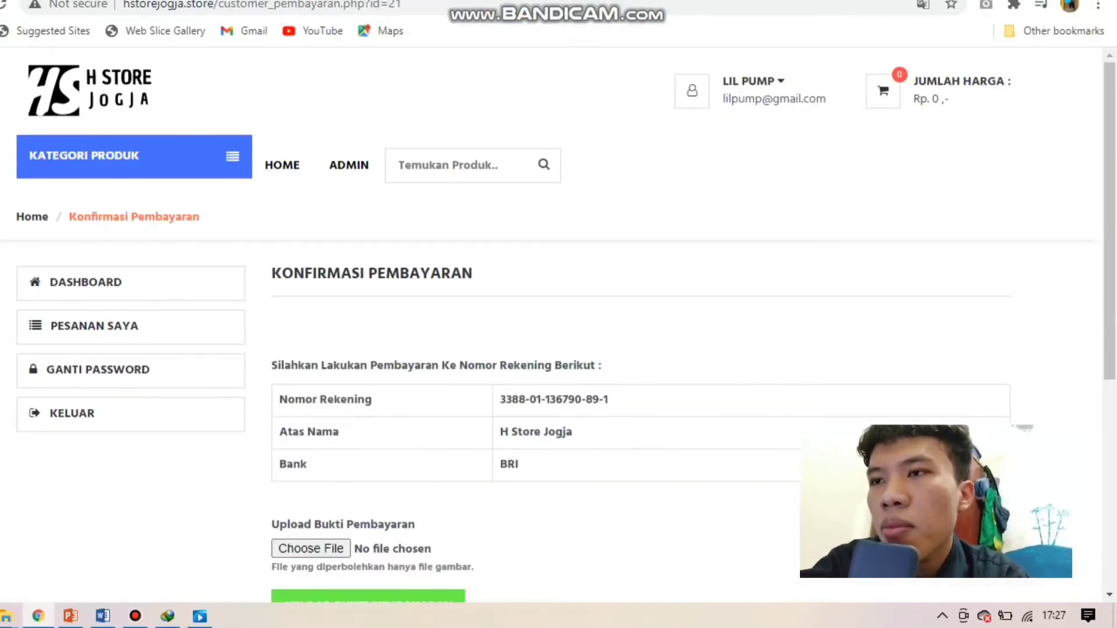
pyautogui.scroll(-1, 558, 349)
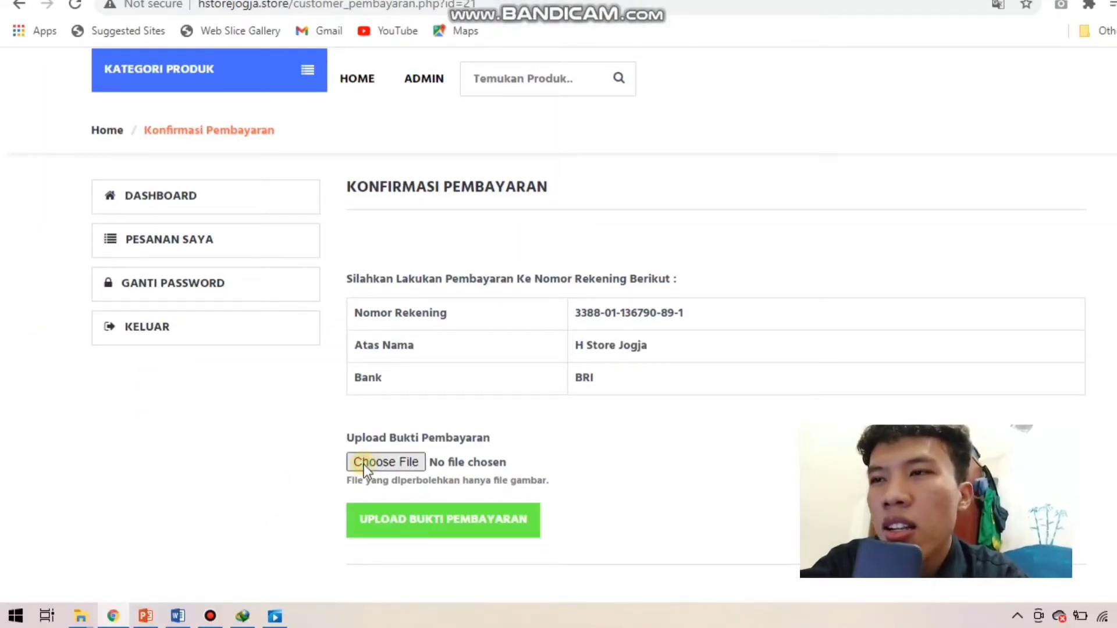
pyautogui.click(362, 463)
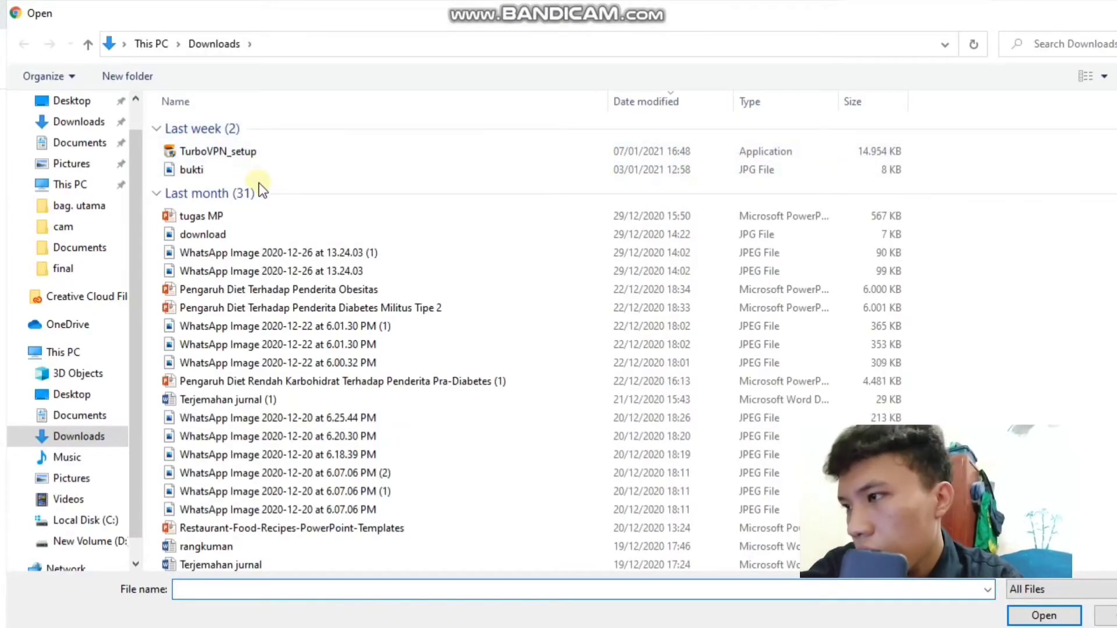
pyautogui.click(231, 169)
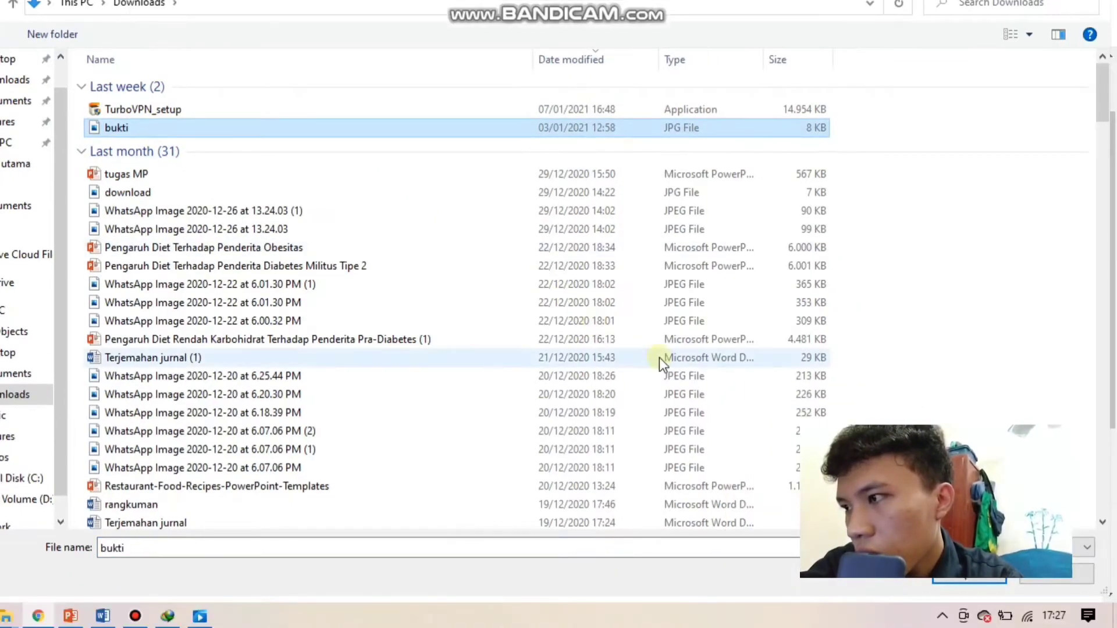
pyautogui.click(945, 580)
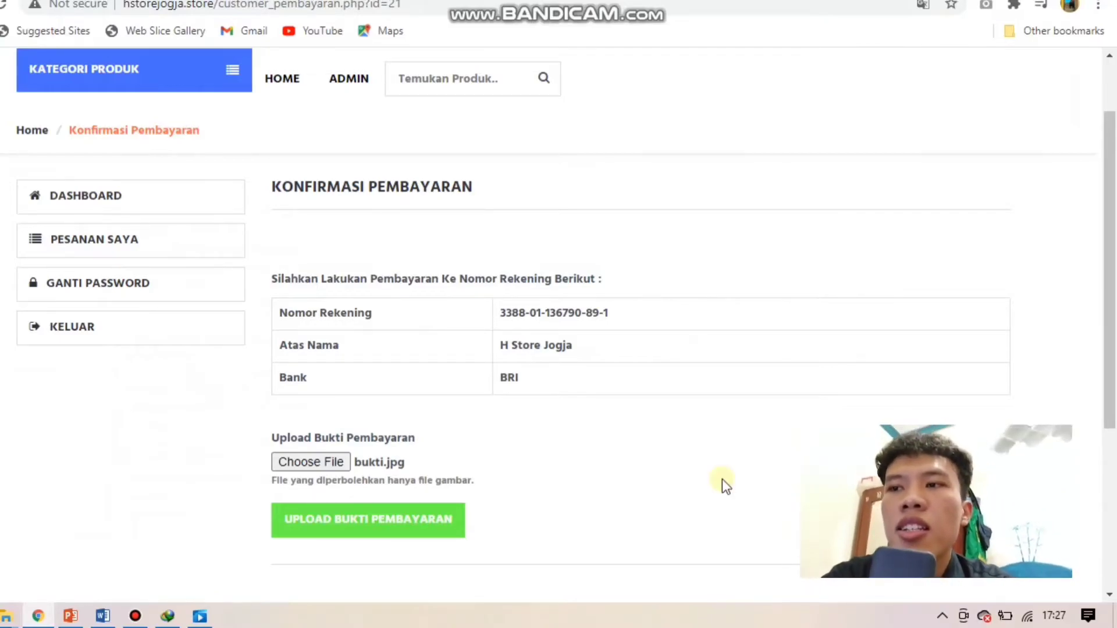
pyautogui.click(393, 519)
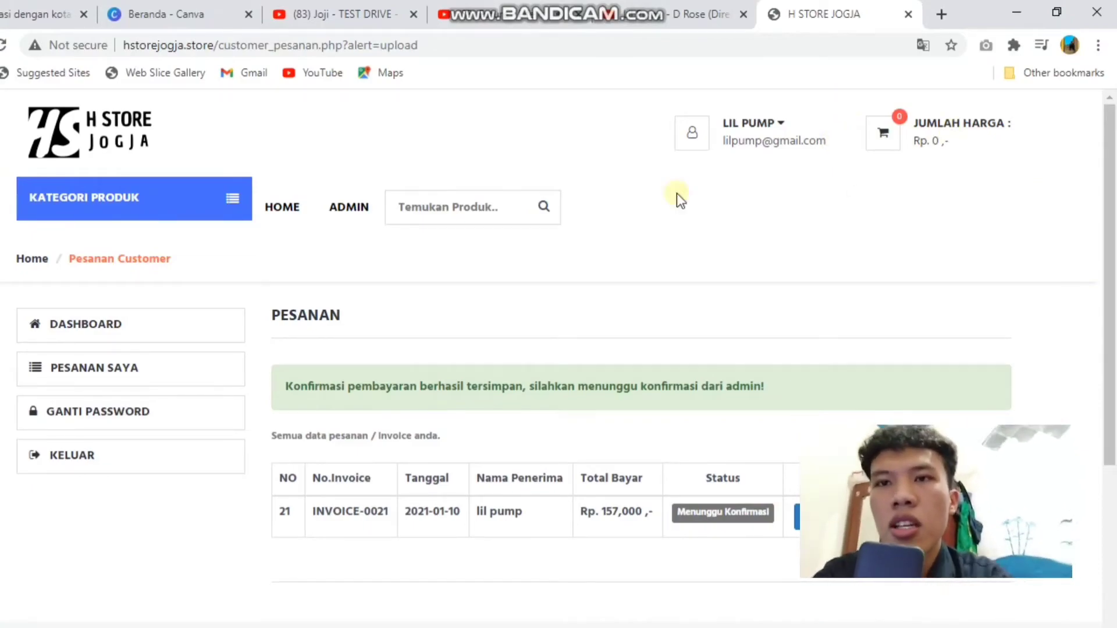
# Step: Go to the admin login page and try signing in with a saved account
pyautogui.click(412, 204)
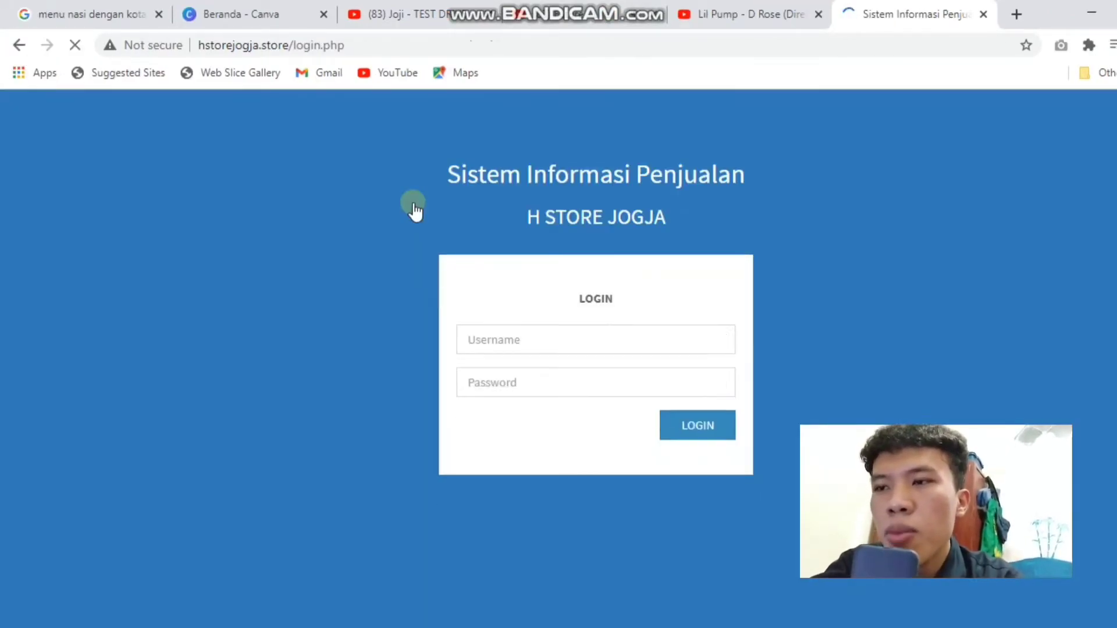
pyautogui.click(555, 334)
pyautogui.click(555, 315)
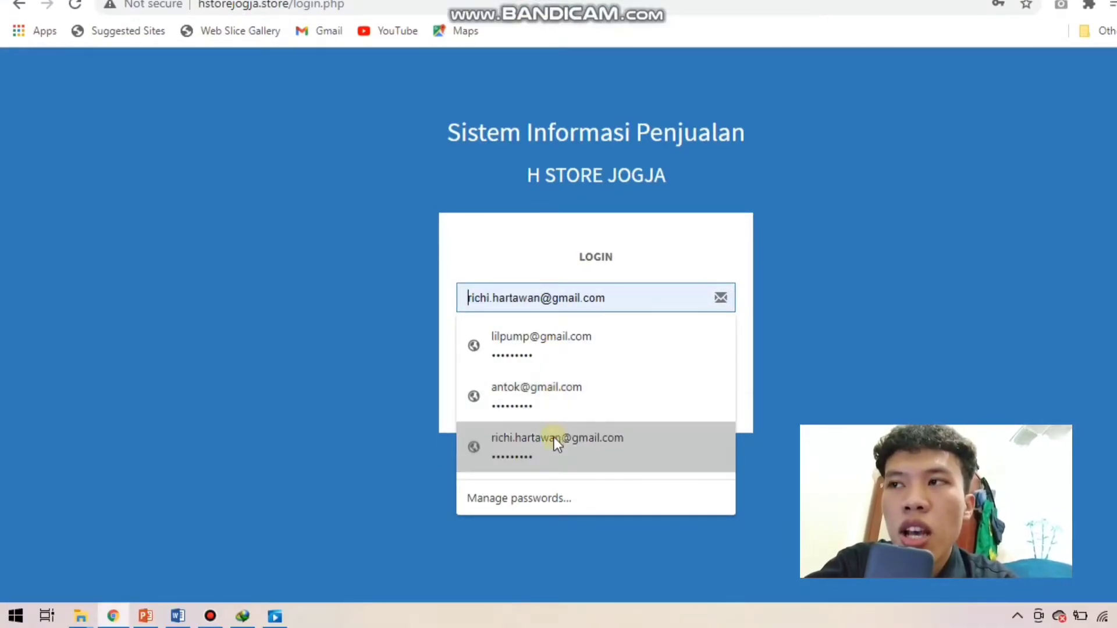
pyautogui.click(557, 439)
pyautogui.click(624, 382)
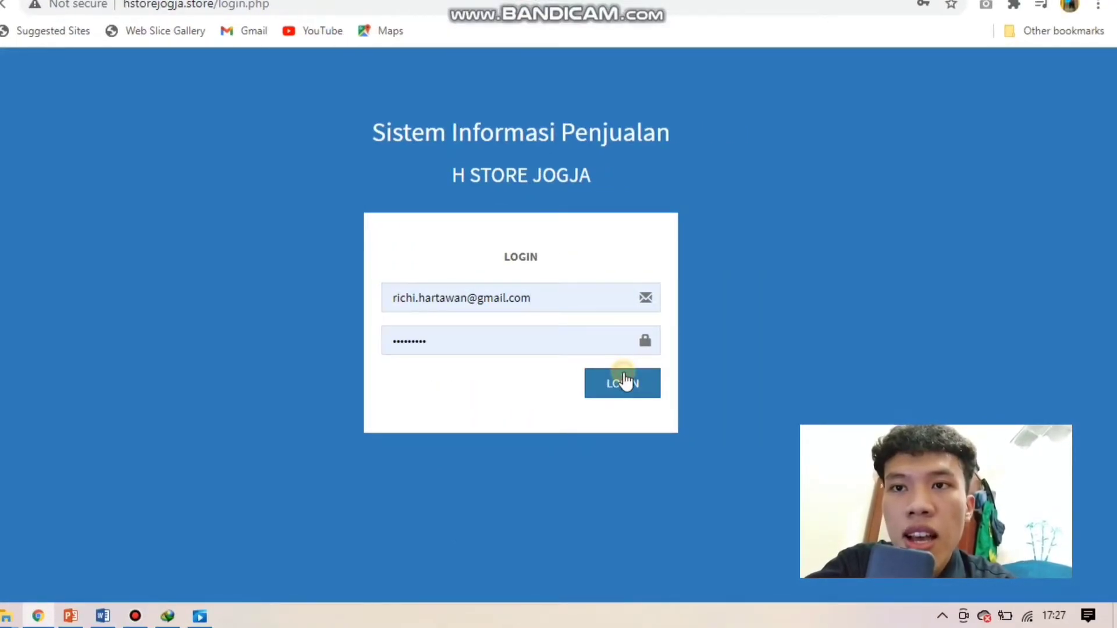
# Step: Log in with username admin and its password, dismiss Chrome's warning, and open the Dashboard
pyautogui.click(561, 366)
pyautogui.write('admi')
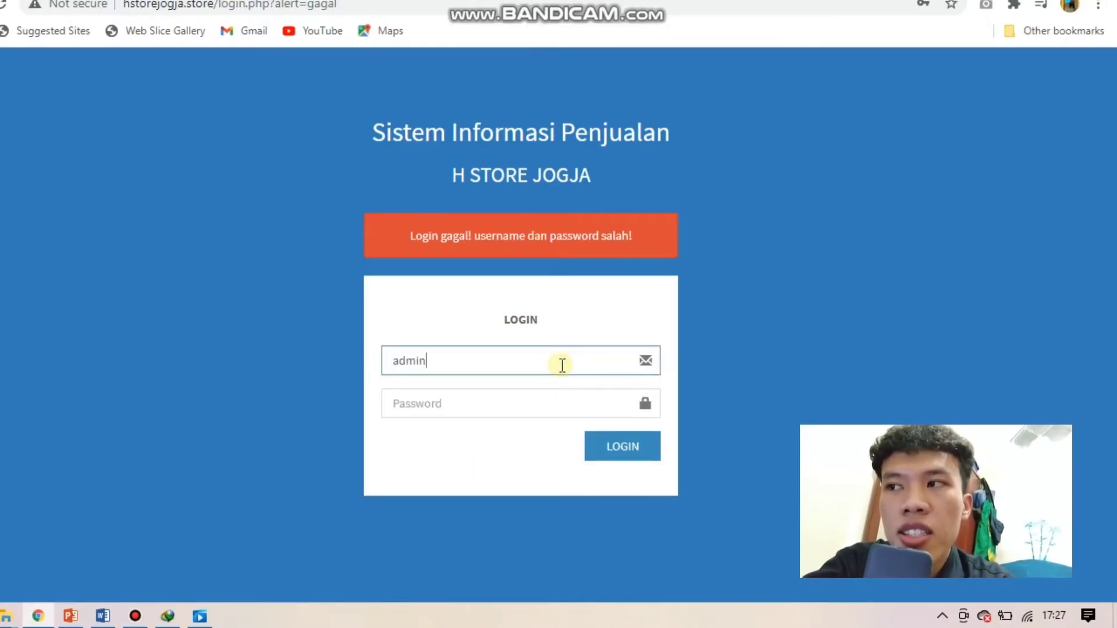
pyautogui.write('n')
pyautogui.click(529, 399)
pyautogui.write('a')
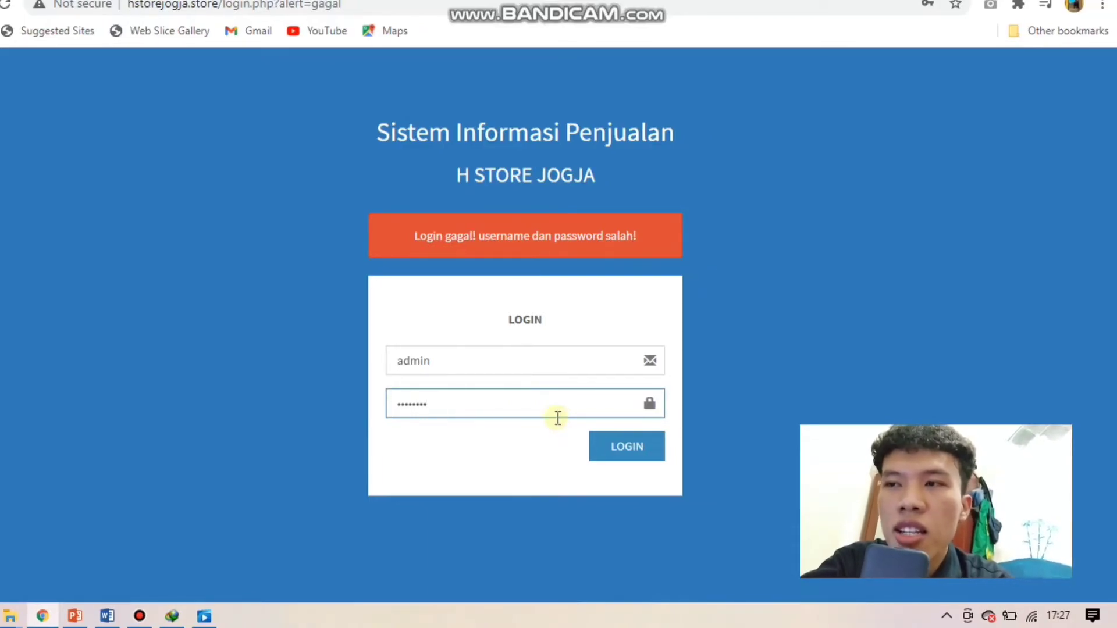
pyautogui.click(643, 459)
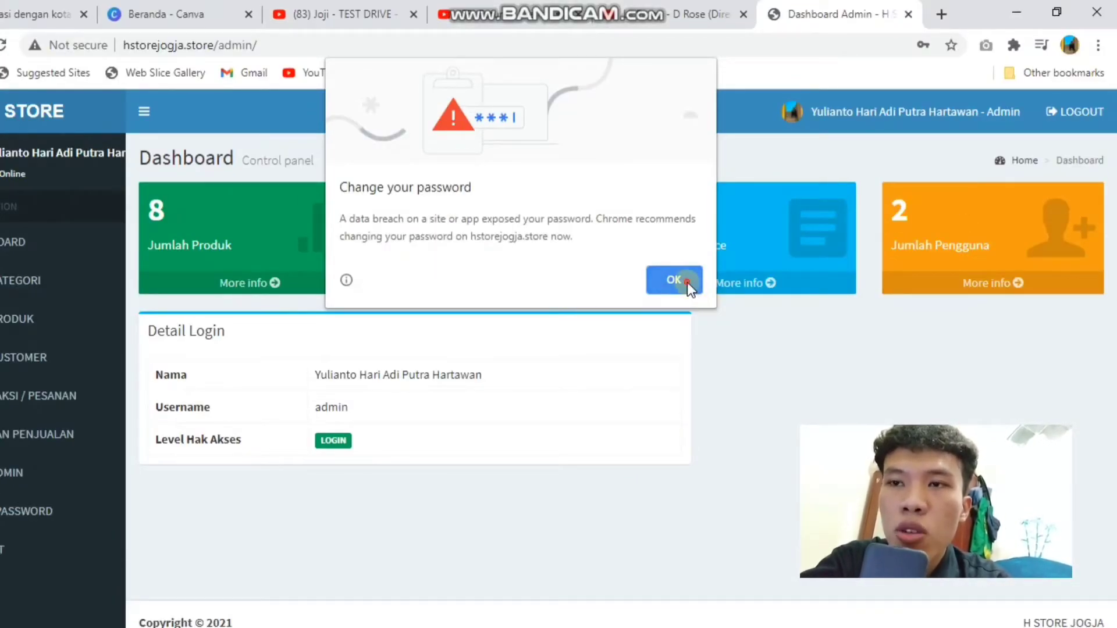
pyautogui.click(686, 282)
pyautogui.click(86, 246)
# Step: Add and save a new category named Sandal from DATA KATEGORI
pyautogui.click(90, 280)
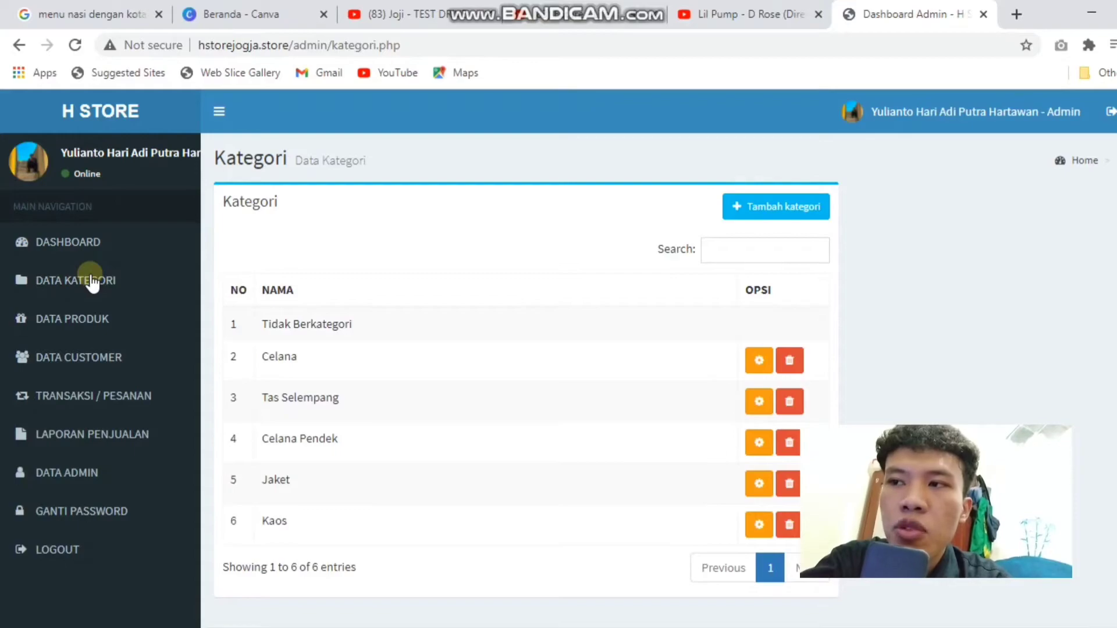
pyautogui.click(757, 212)
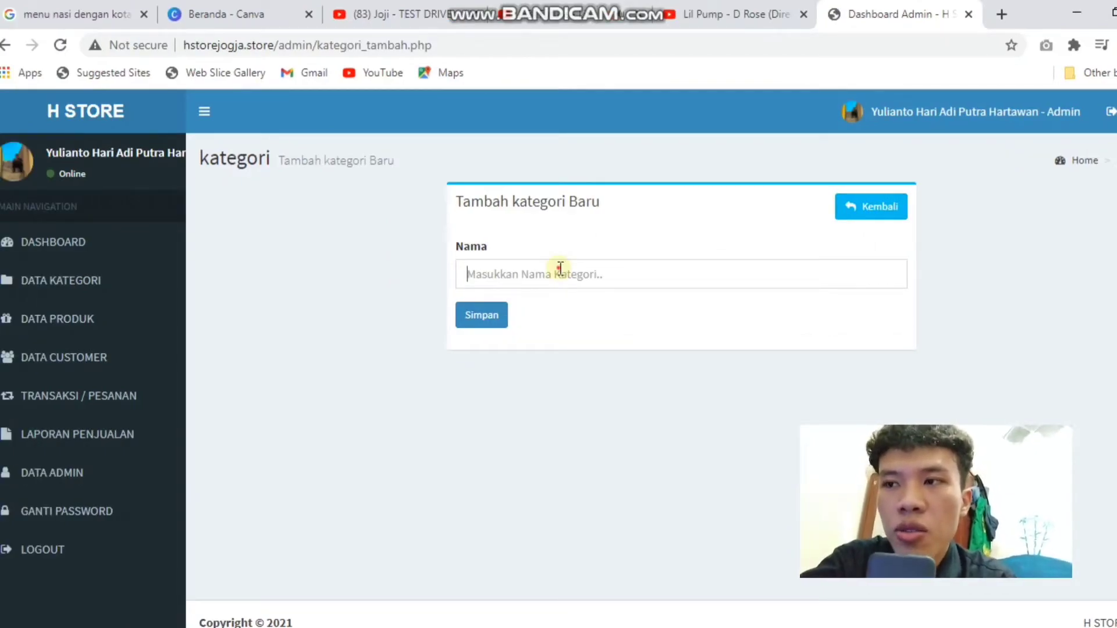
pyautogui.click(560, 268)
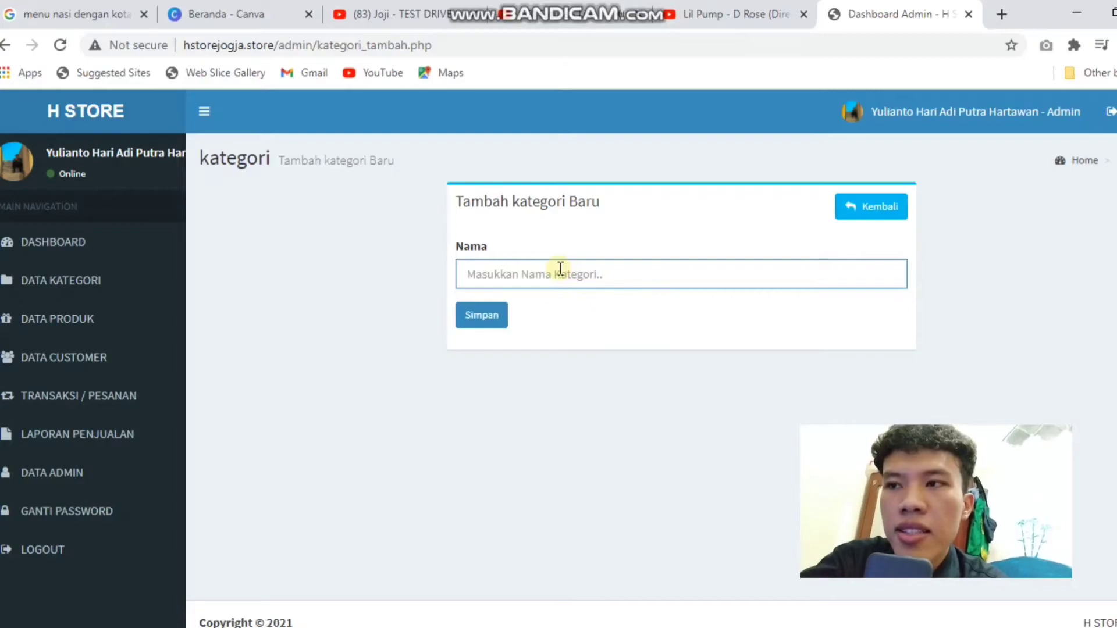
pyautogui.write('C')
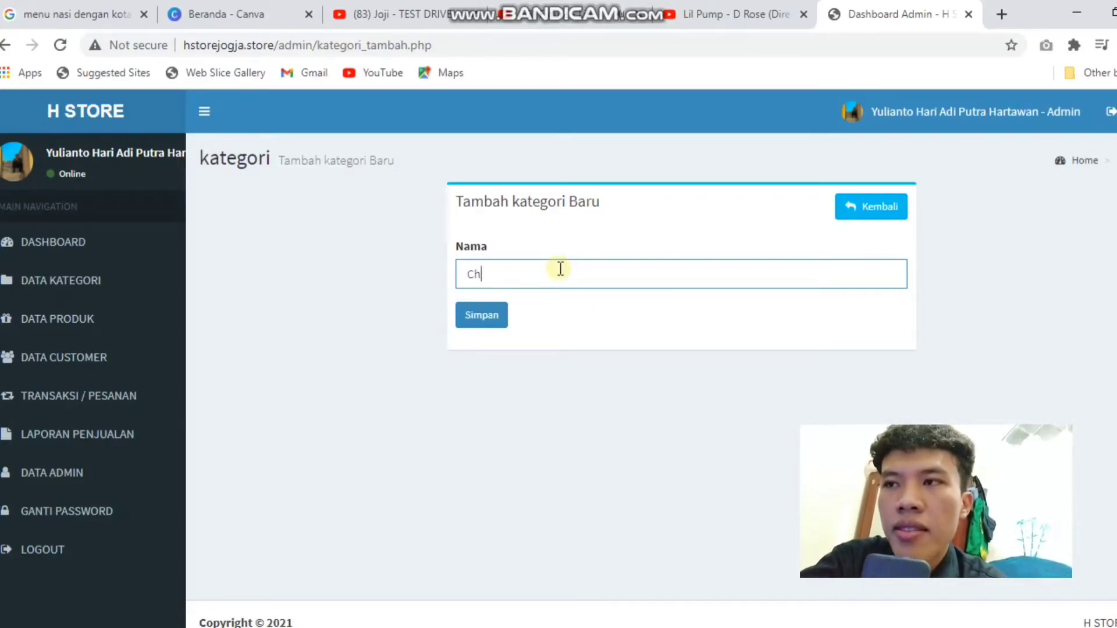
pyautogui.press('BackSpace')
pyautogui.write('Sandal')
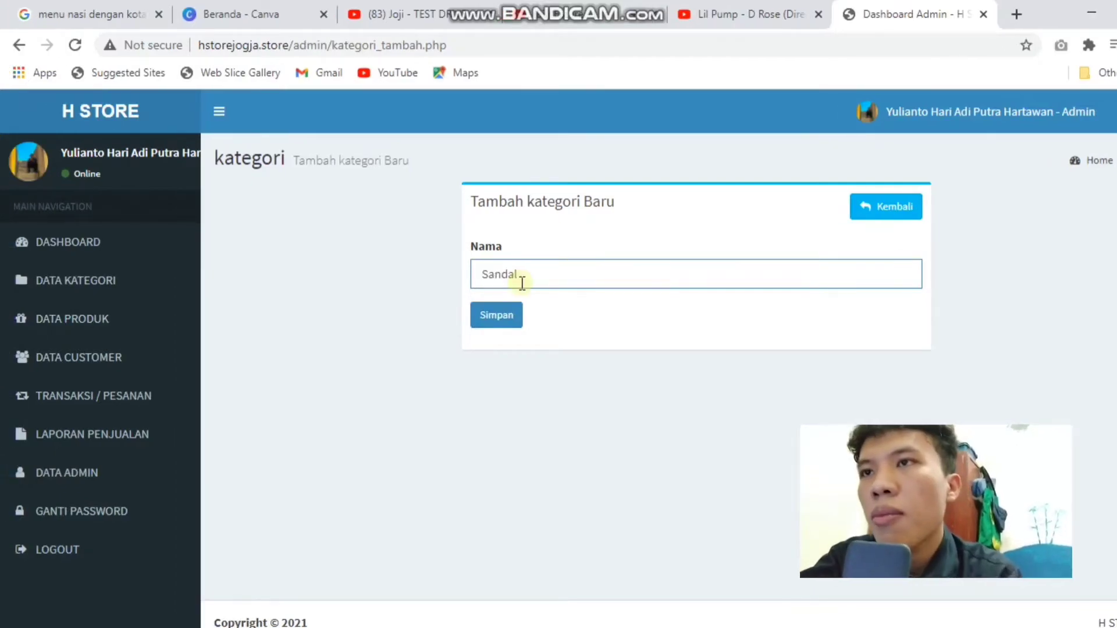
pyautogui.click(495, 314)
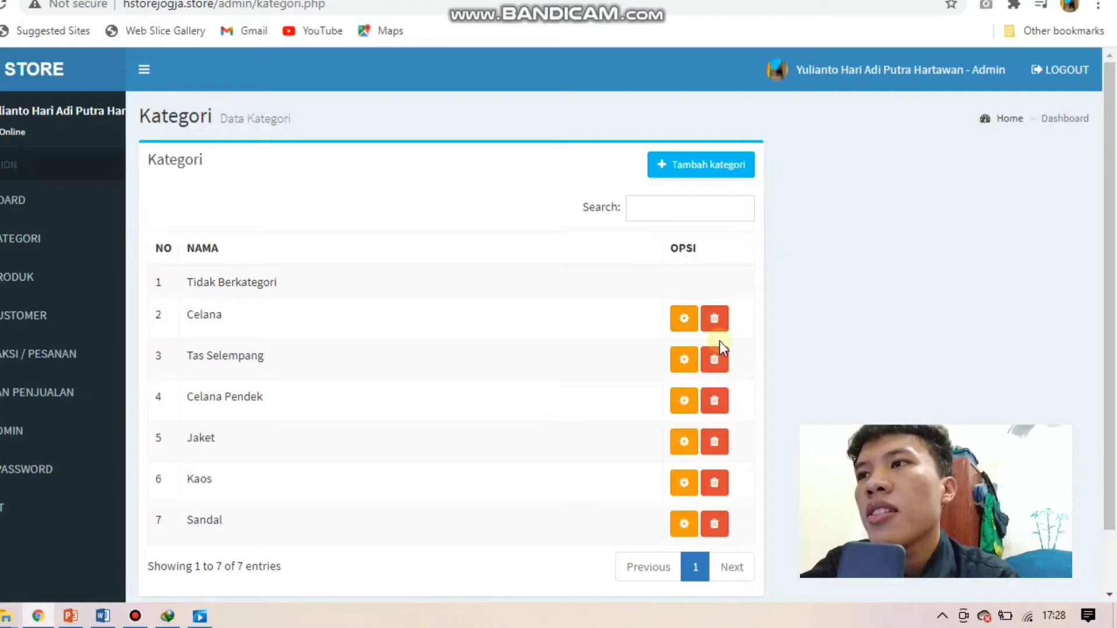
# Step: Rename the seventh category from Sandal to sarung, save it, then delete it
pyautogui.click(689, 523)
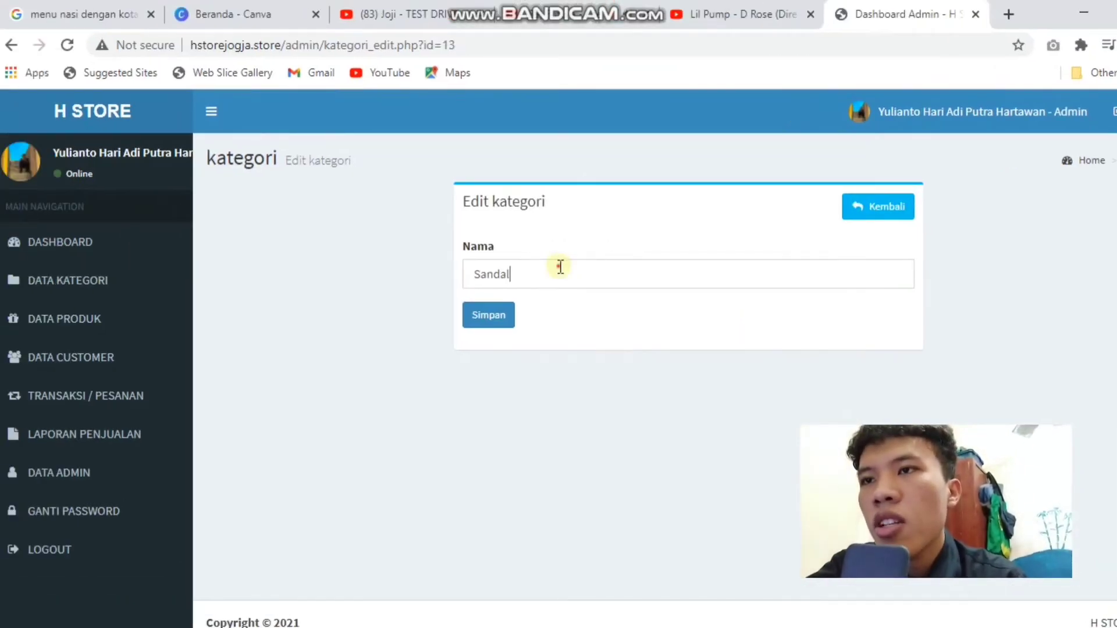
pyautogui.moveTo(552, 265); pyautogui.dragTo(420, 264)
pyautogui.write('sarung')
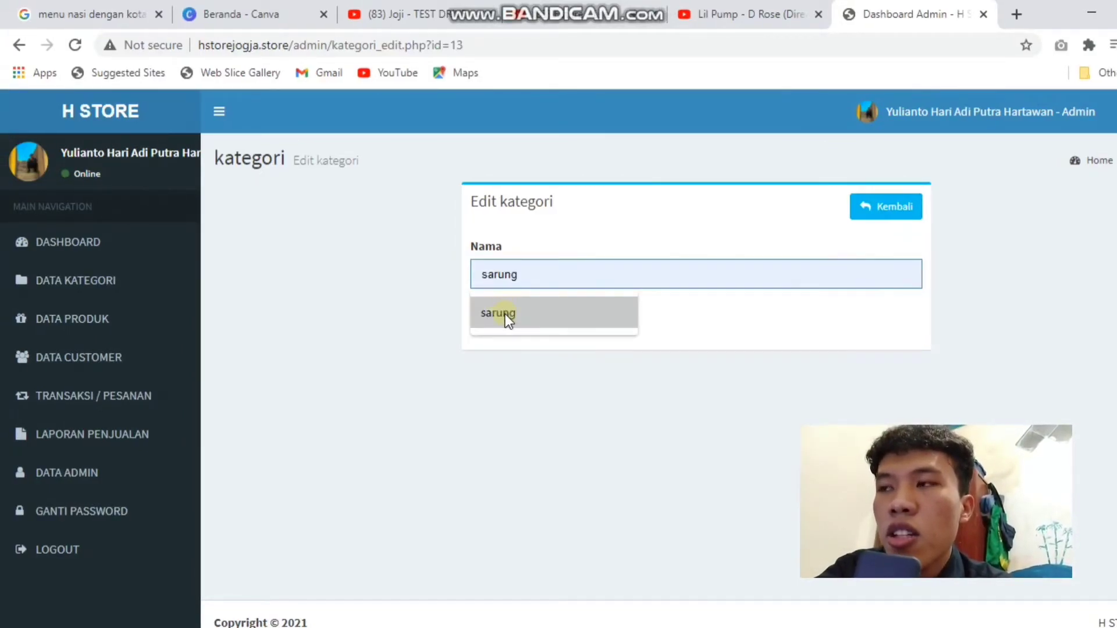
pyautogui.click(506, 314)
pyautogui.click(510, 315)
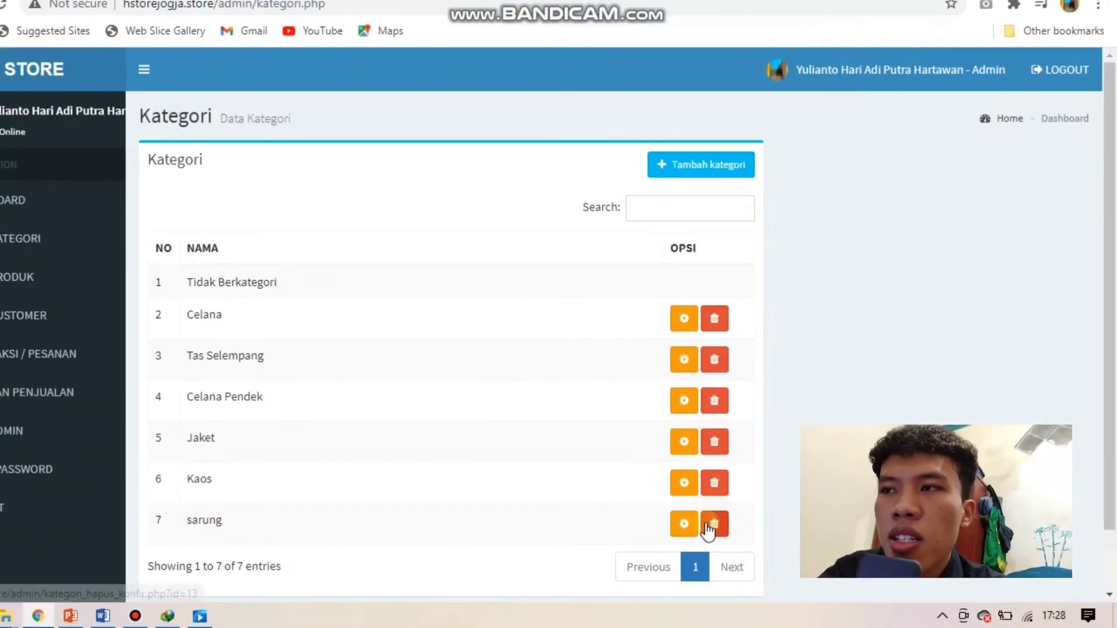
pyautogui.click(708, 527)
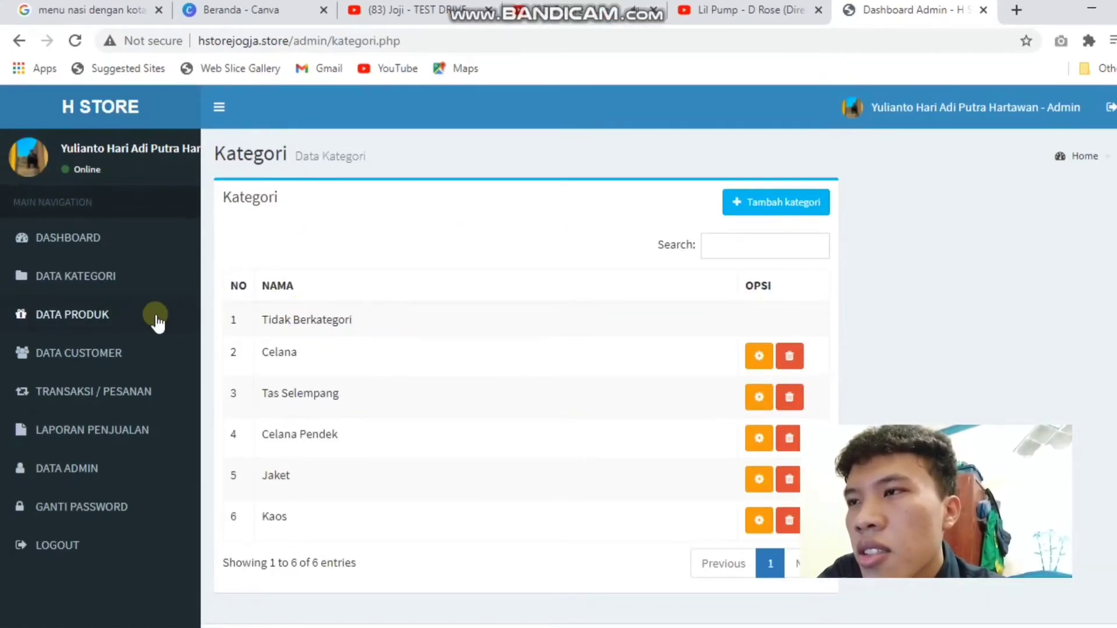
pyautogui.click(151, 319)
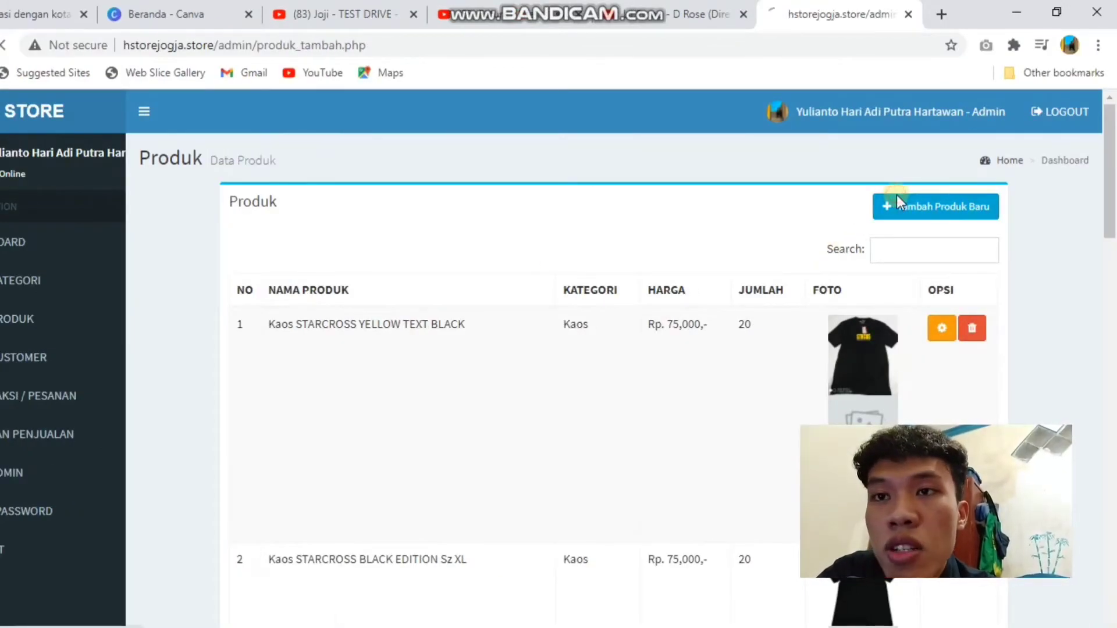
# Step: Start a new product named Kaos Maternal Black Gucci edition in category Kaos
pyautogui.click(896, 199)
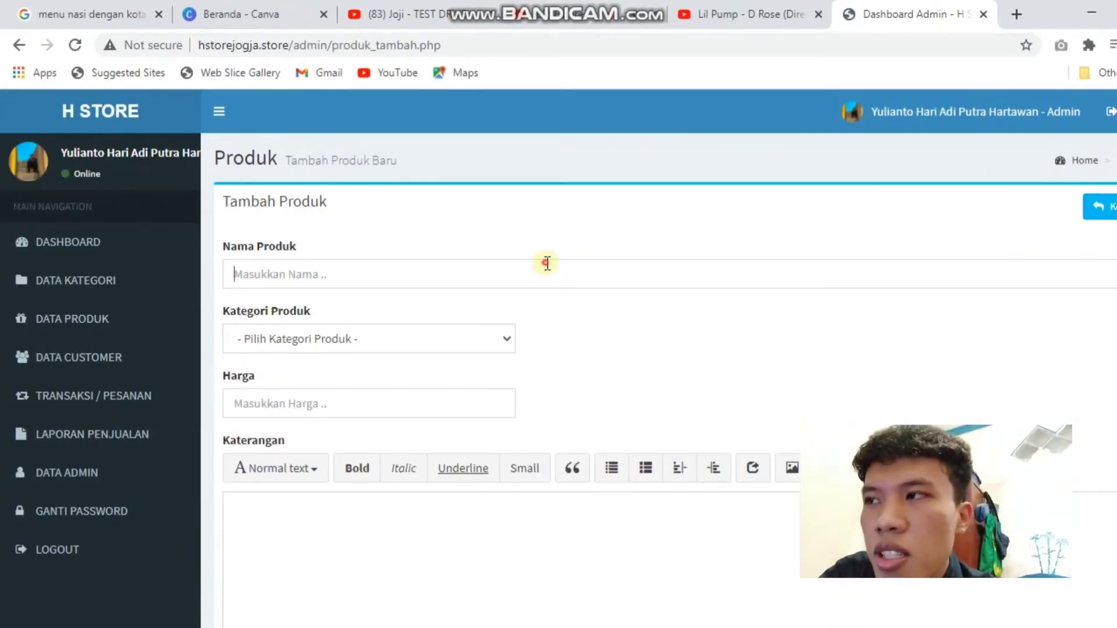
pyautogui.click(547, 263)
pyautogui.write('Ka')
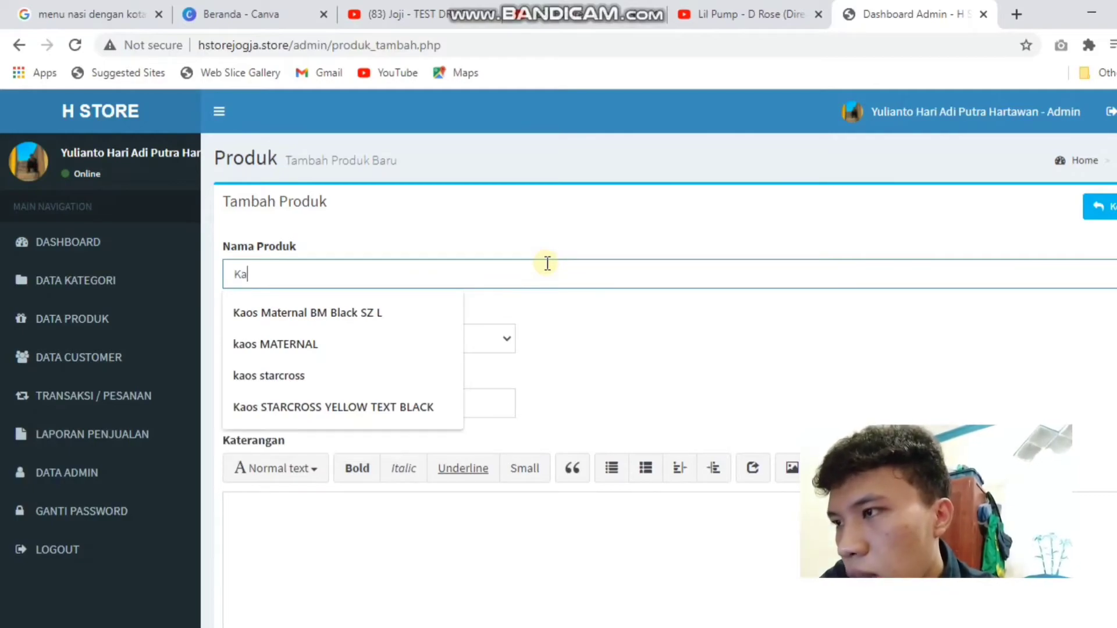
pyautogui.write('os Gucci')
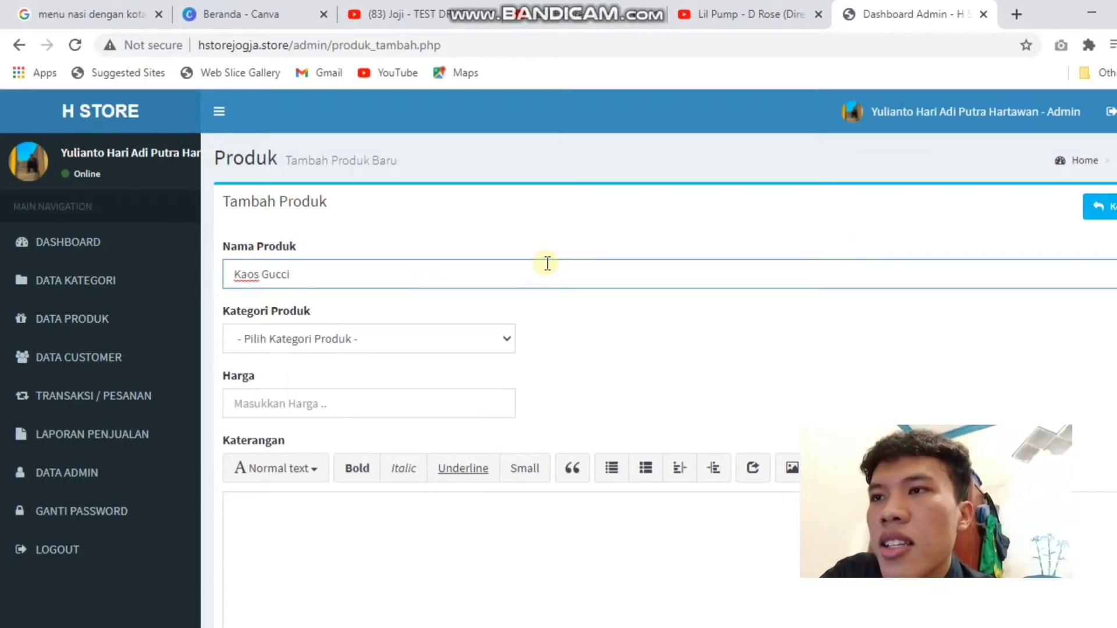
pyautogui.press('BackSpace')
pyautogui.press('BackSpace')
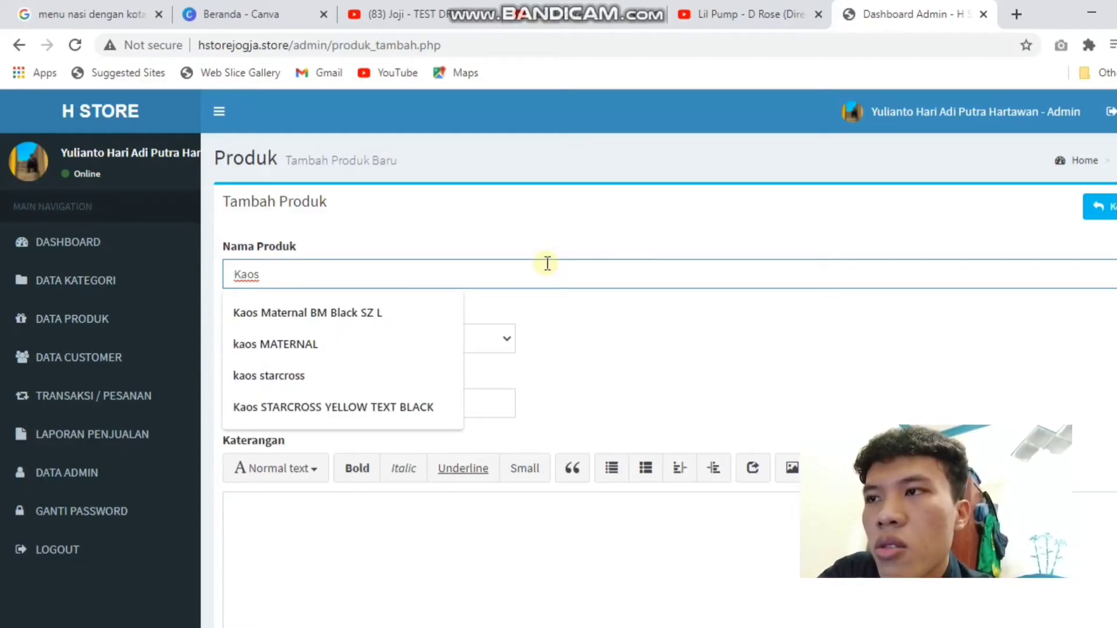
pyautogui.write('Maternal Black Gucci edition')
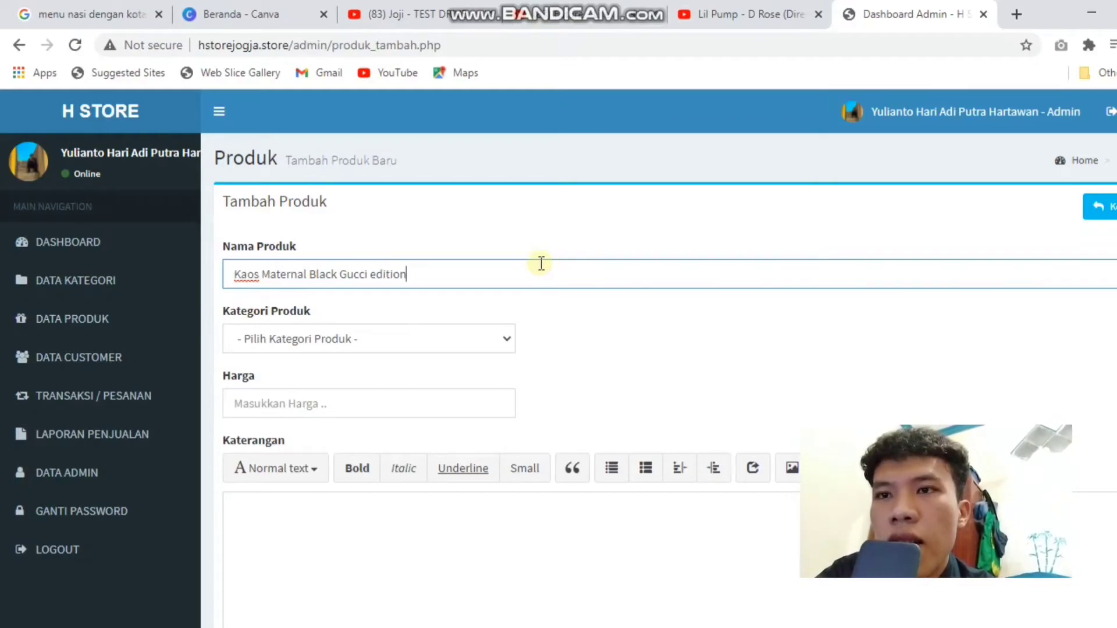
pyautogui.click(346, 339)
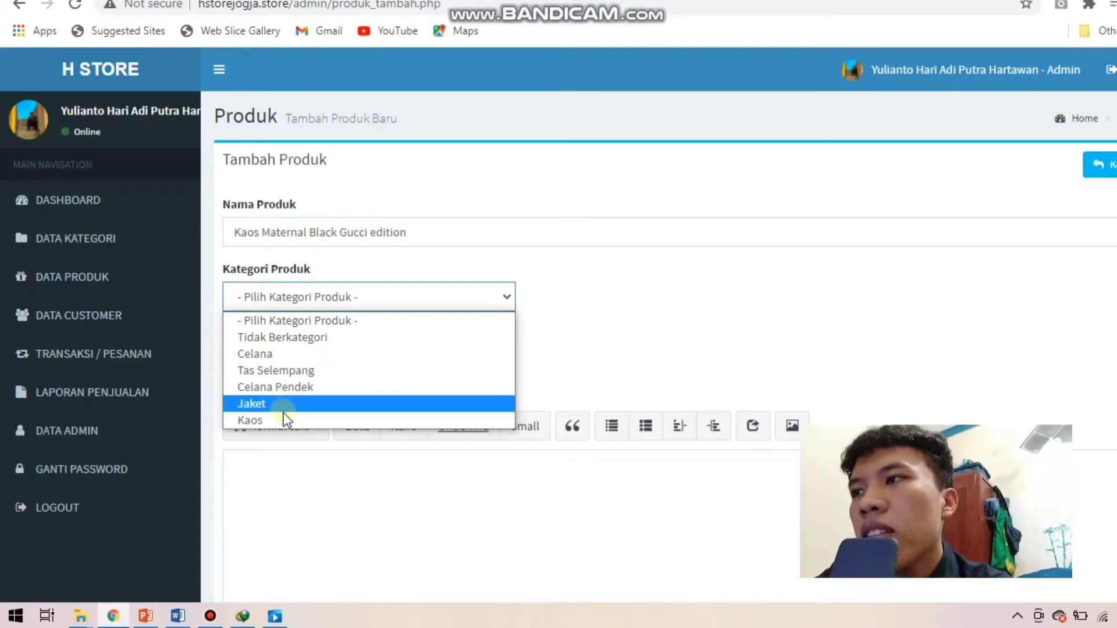
pyautogui.click(283, 418)
# Step: Enter price 80000 and a three-line description in Keterangan
pyautogui.click(278, 355)
pyautogui.write('80000')
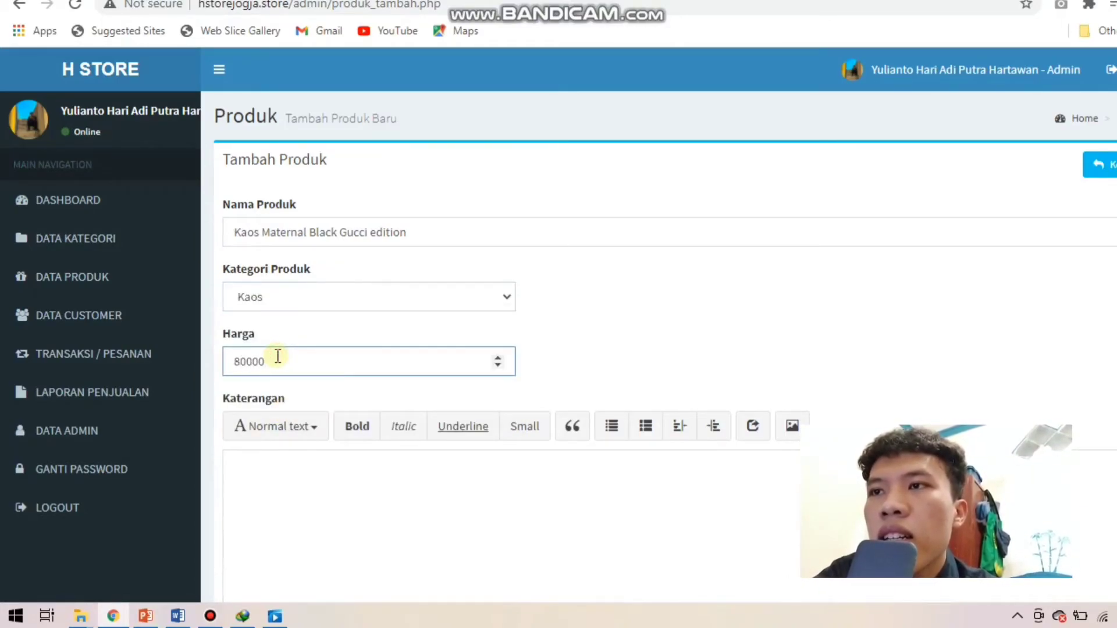
pyautogui.click(267, 477)
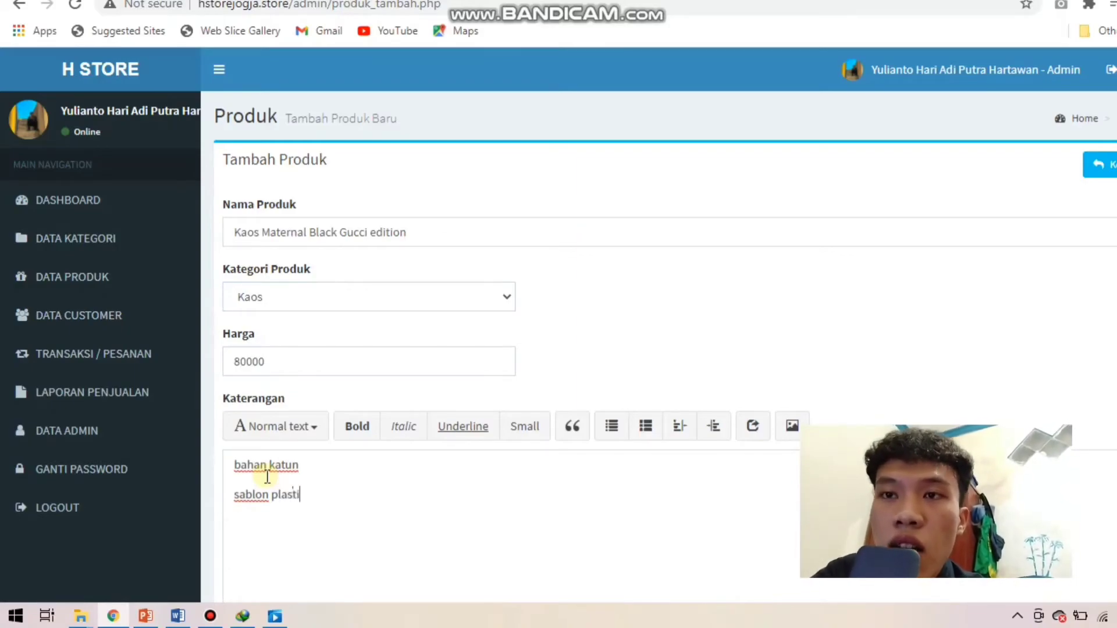
pyautogui.write('sz l dan xl')
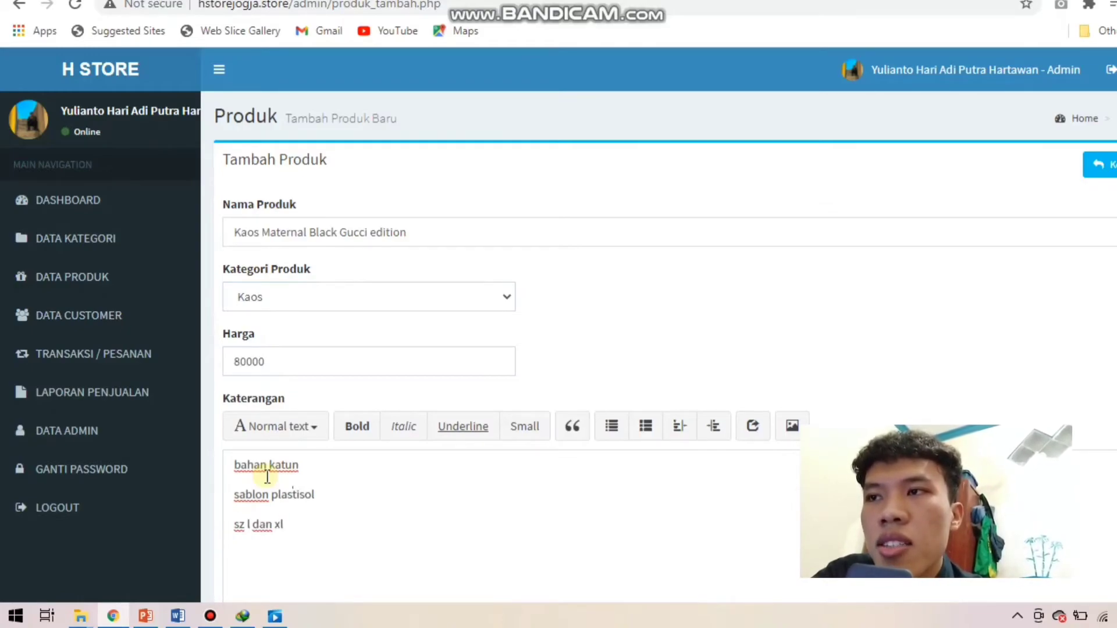
pyautogui.scroll(-5, 988, 348)
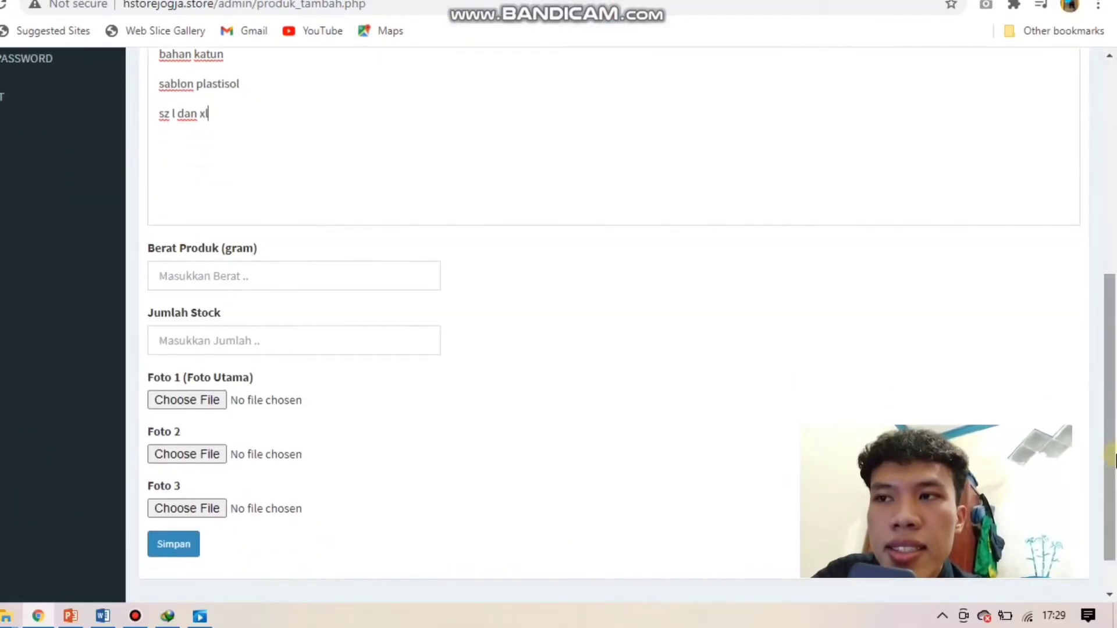
# Step: Enter weight 300 and stock 100, attach download.jpg as Foto 1, and save the product
pyautogui.click(246, 278)
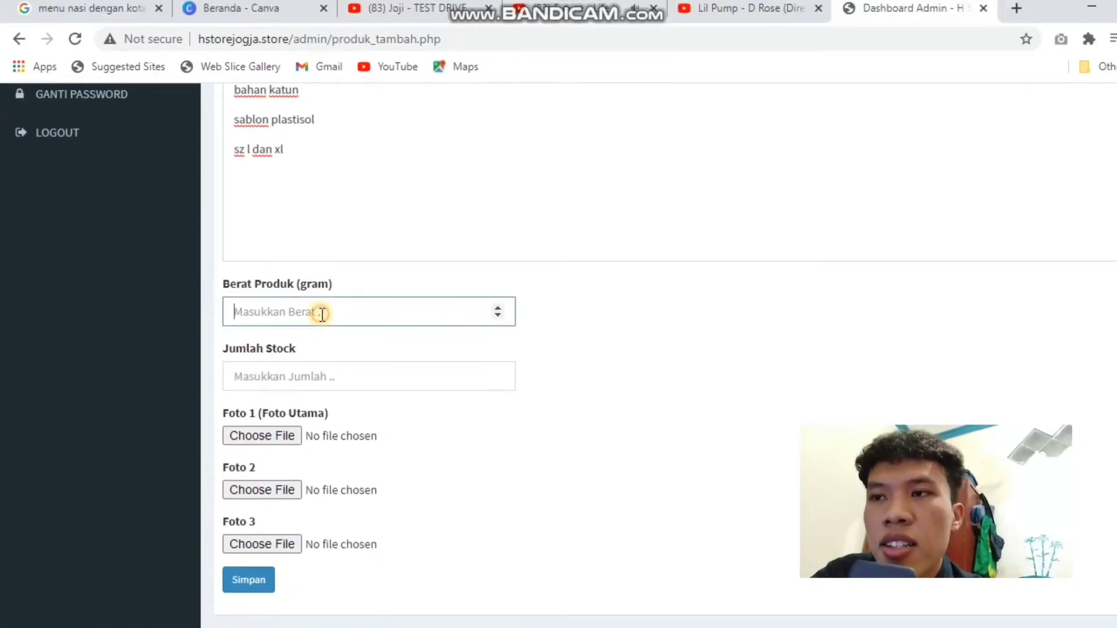
pyautogui.write('300')
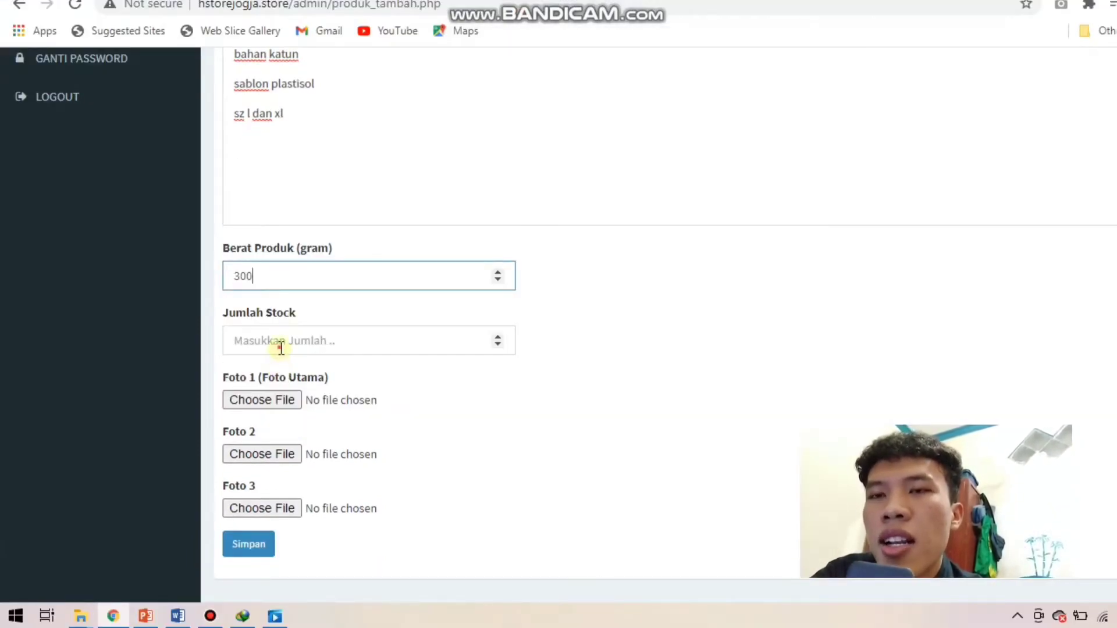
pyautogui.click(281, 348)
pyautogui.write('100')
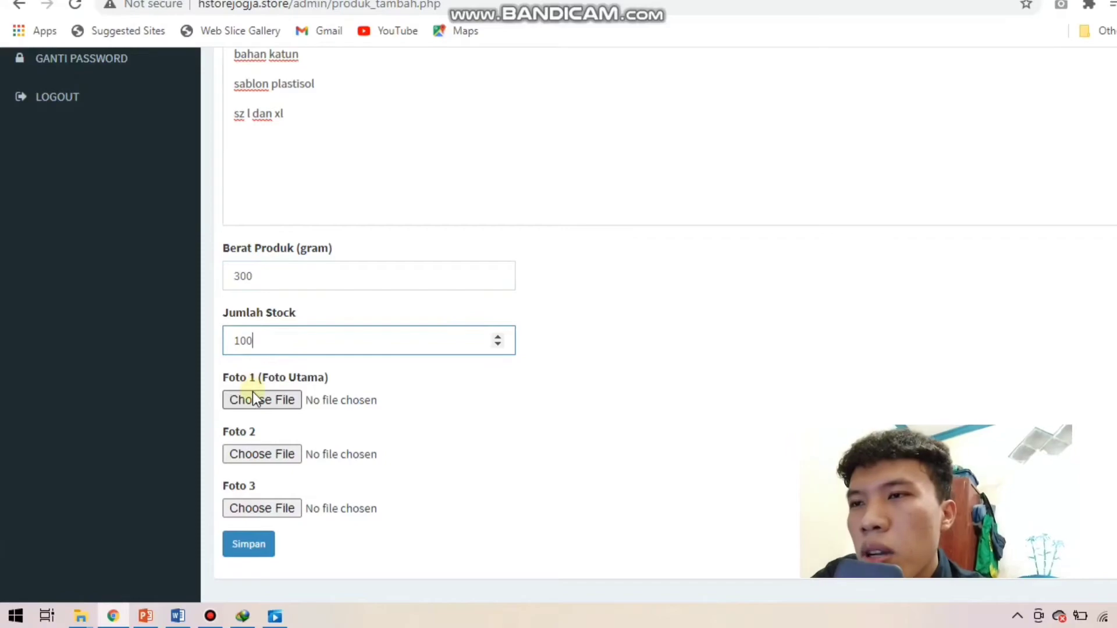
pyautogui.click(253, 397)
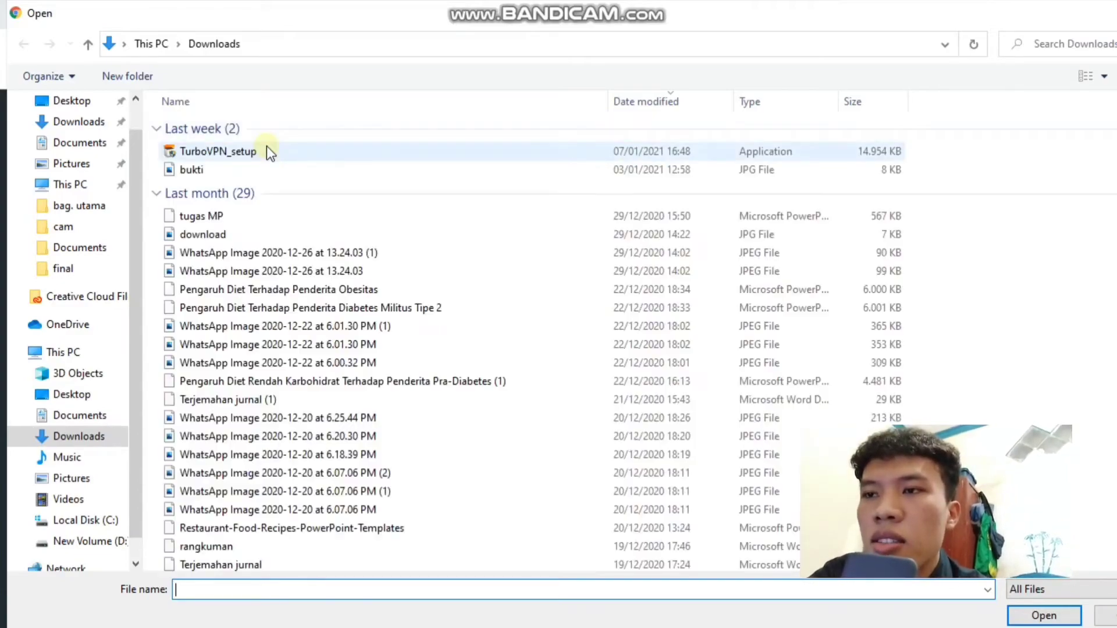
pyautogui.click(236, 233)
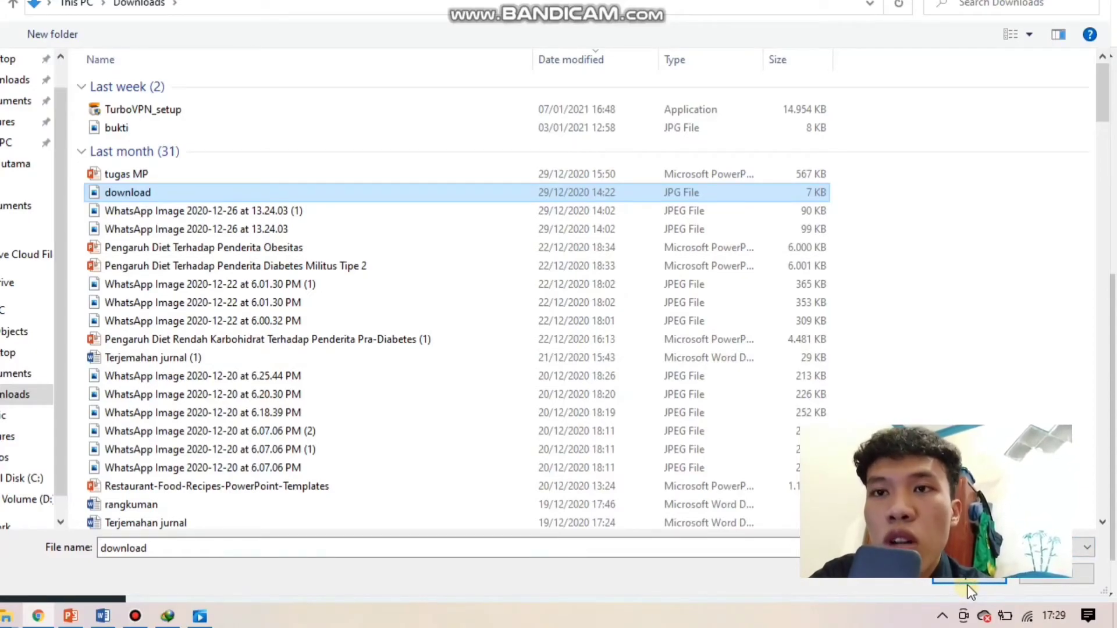
pyautogui.click(967, 581)
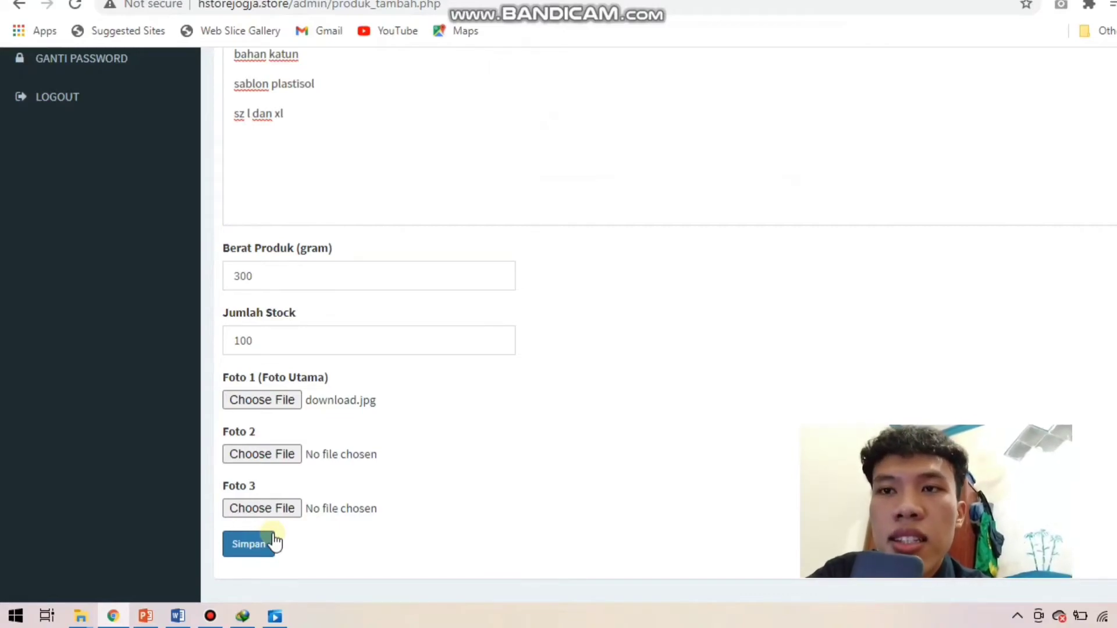
pyautogui.click(263, 547)
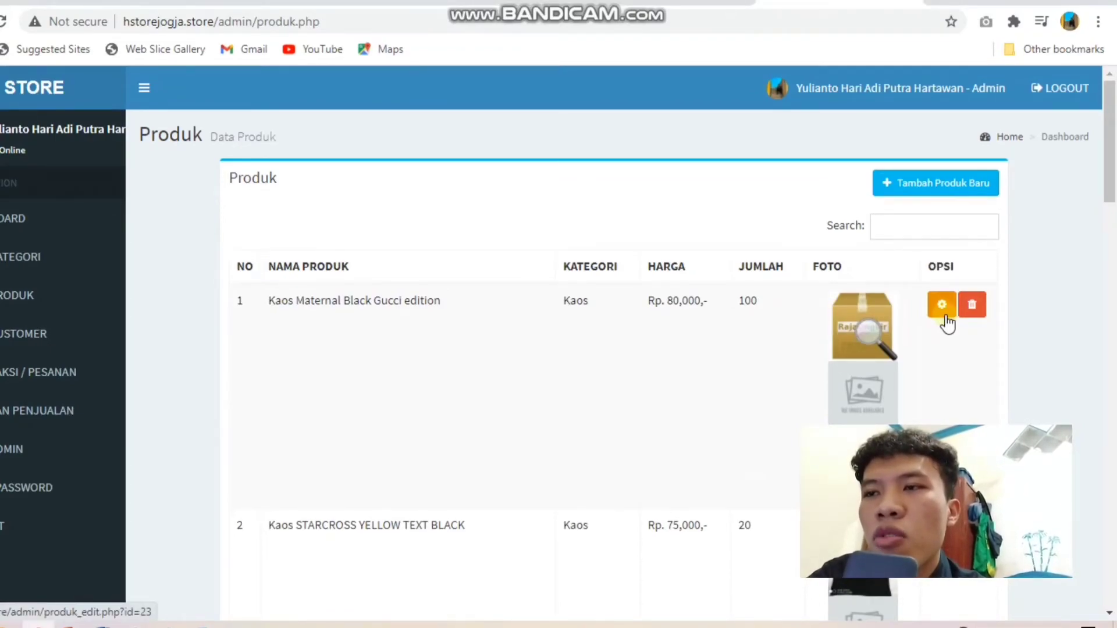
# Step: Rename the new product to Kaos Maternal kuning, then delete it
pyautogui.click(943, 307)
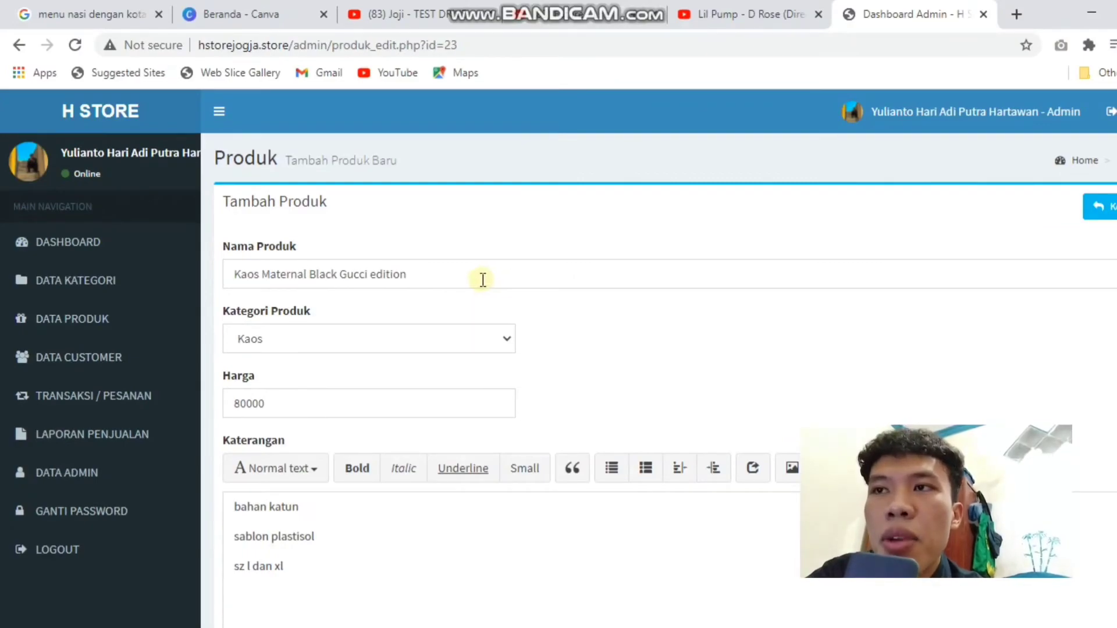
pyautogui.moveTo(403, 255); pyautogui.dragTo(227, 262)
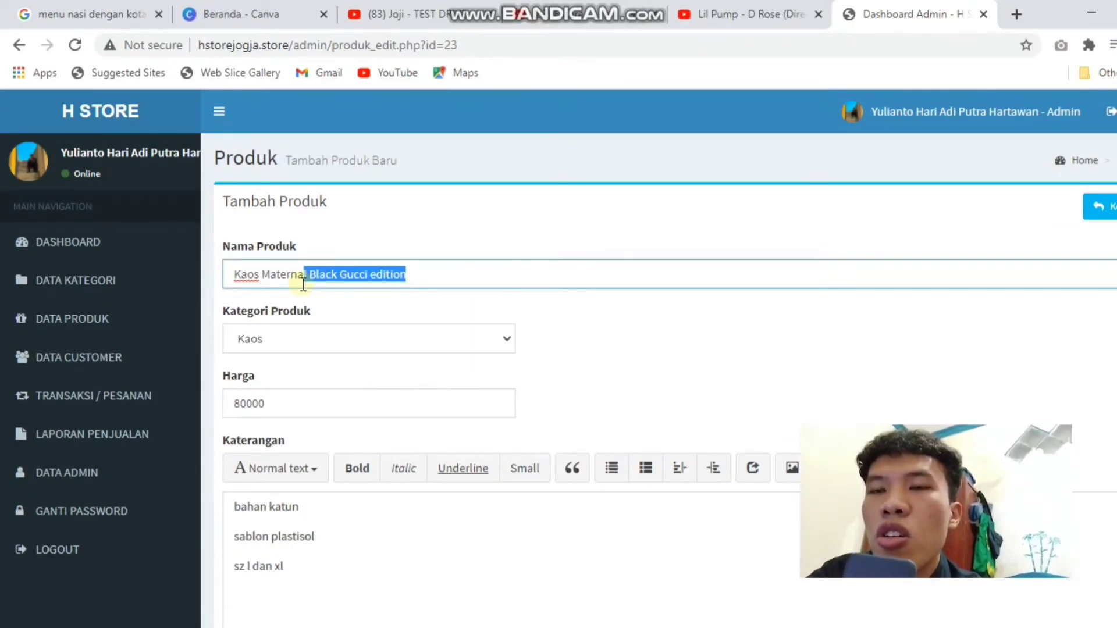
pyautogui.press('BackSpace')
pyautogui.write('kuning')
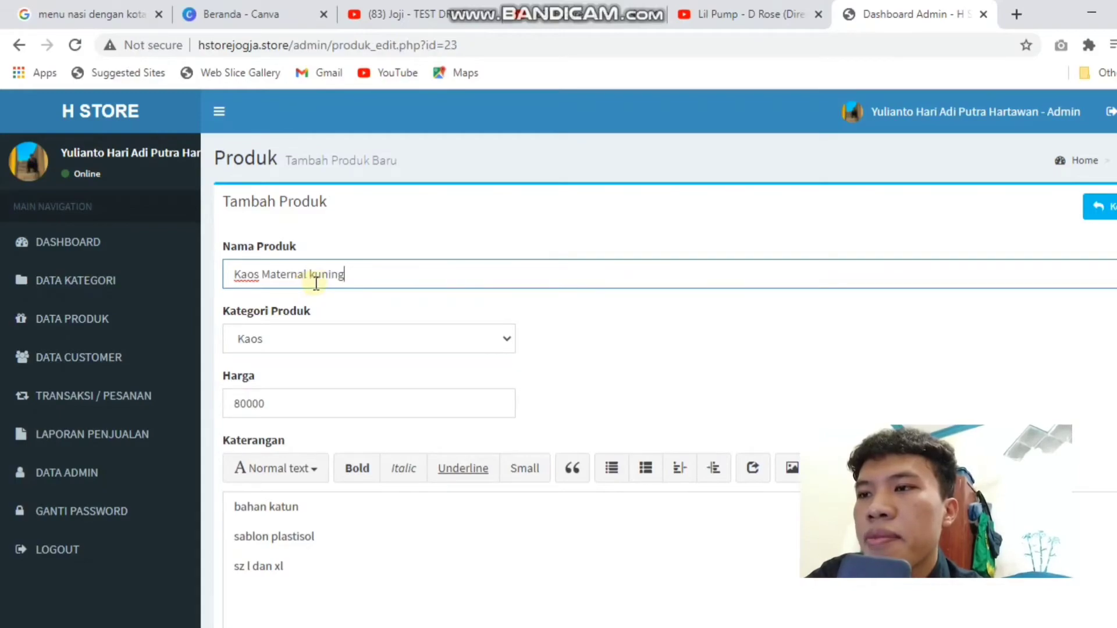
pyautogui.scroll(-15, 616, 407)
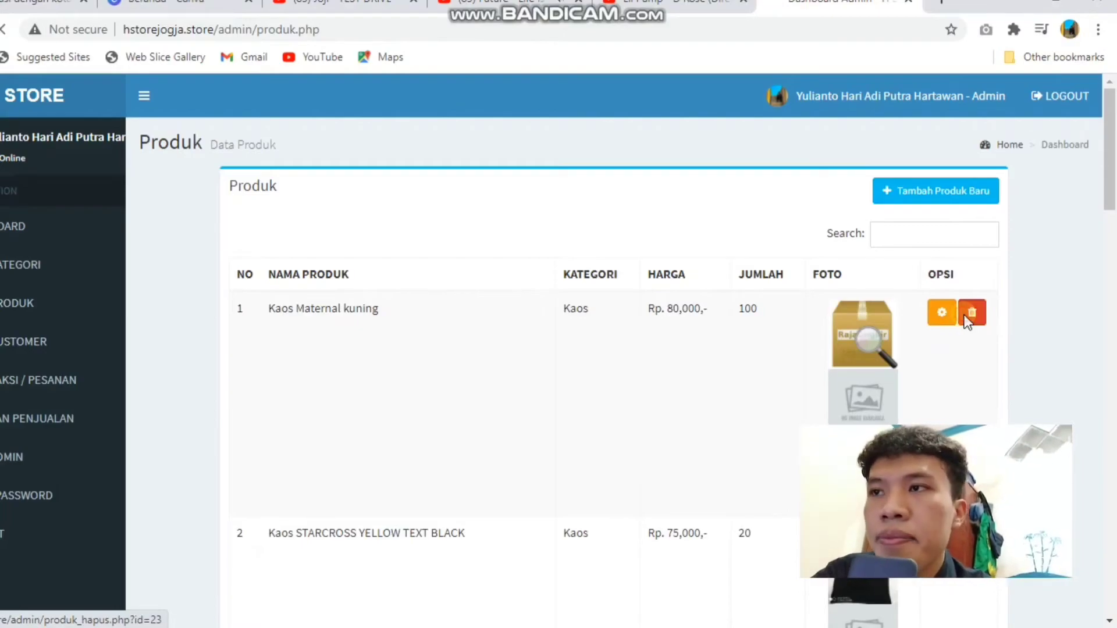
pyautogui.click(965, 314)
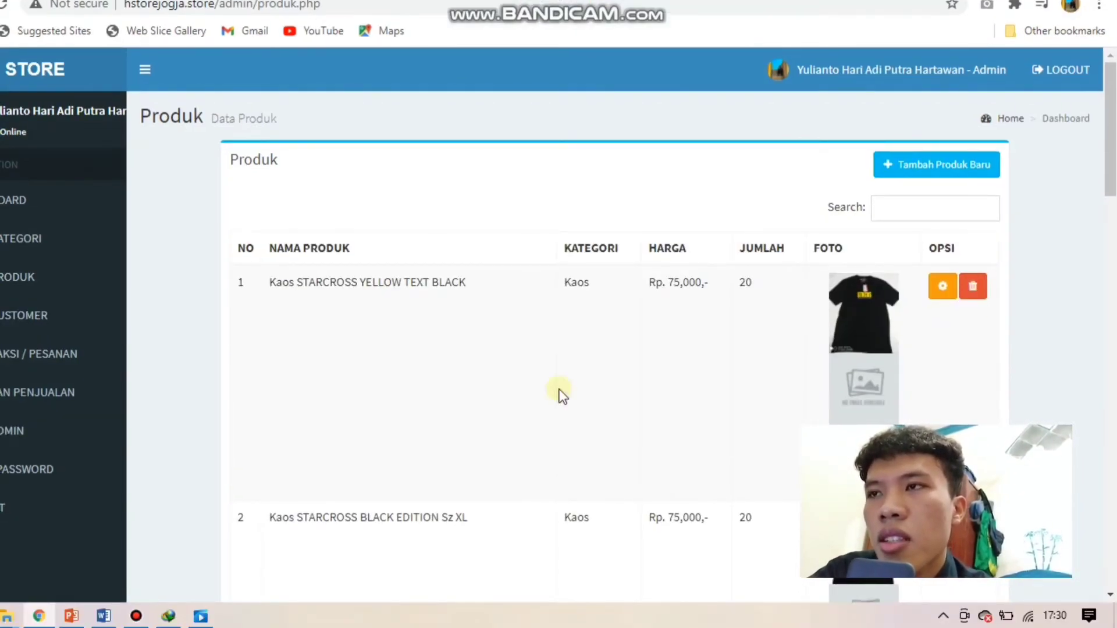
# Step: Delete the first customer in the customer list
pyautogui.click(12, 315)
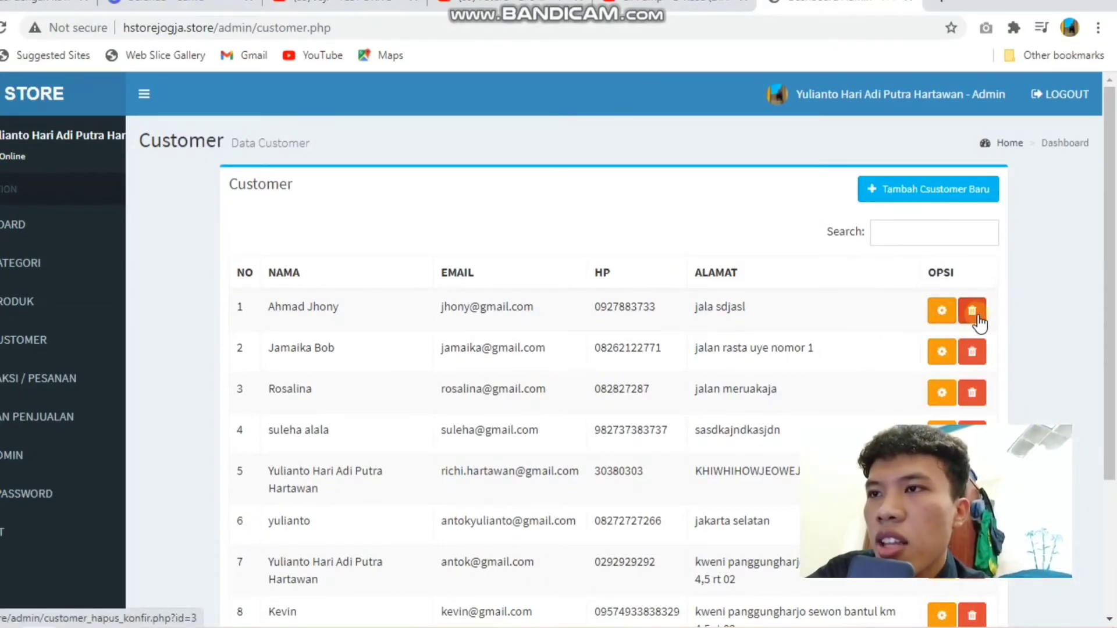
pyautogui.click(980, 322)
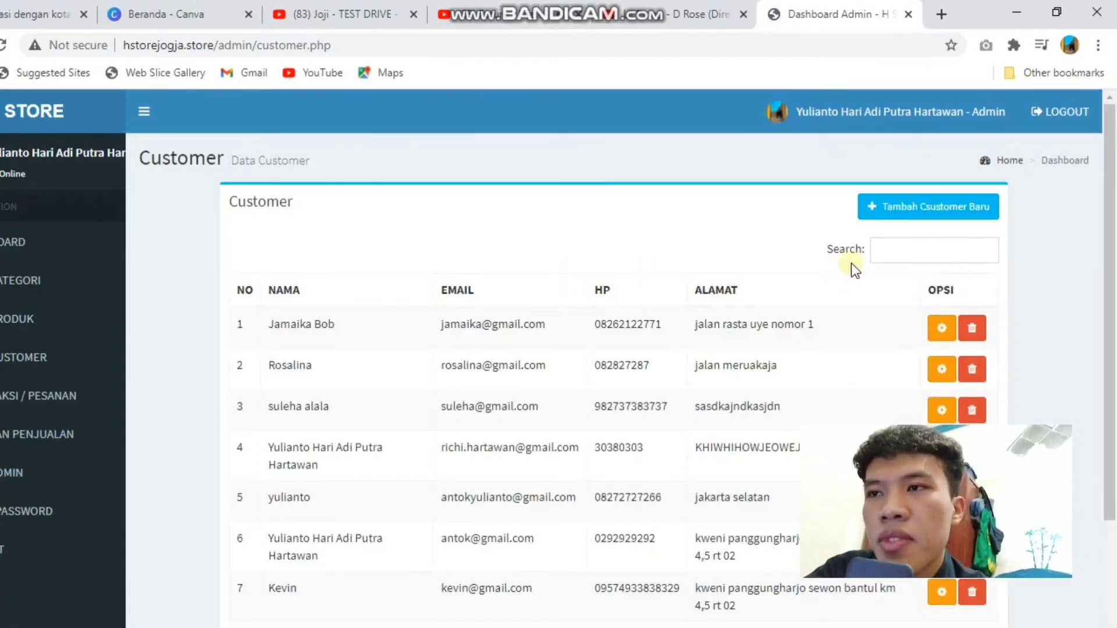
pyautogui.click(905, 208)
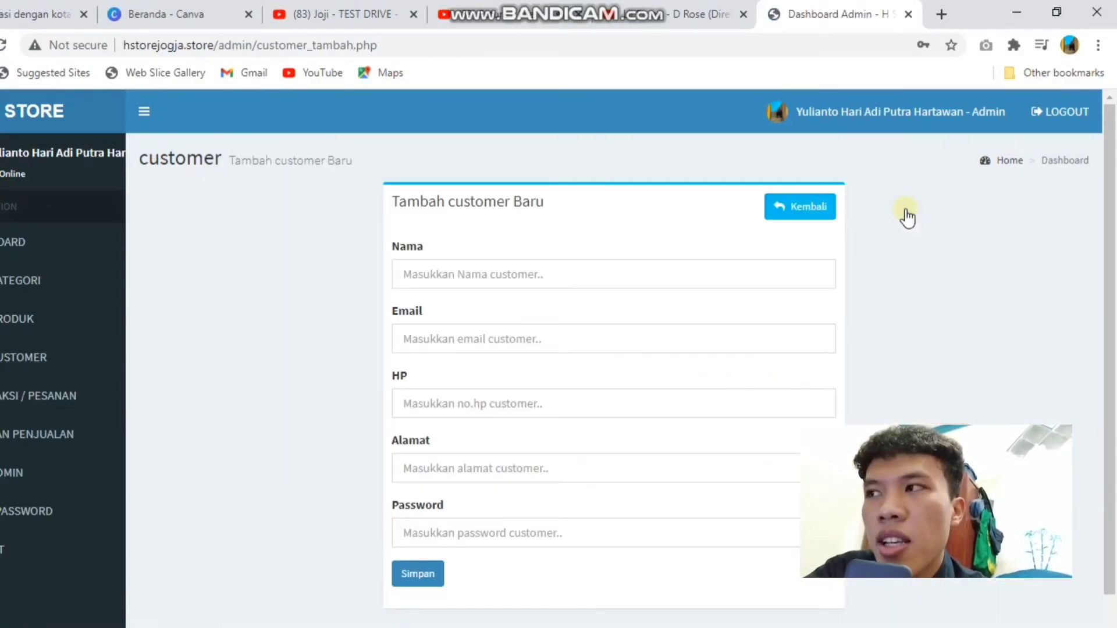
# Step: Add a new customer with name, e-mail, phone number, address and password, and save it
pyautogui.click(497, 278)
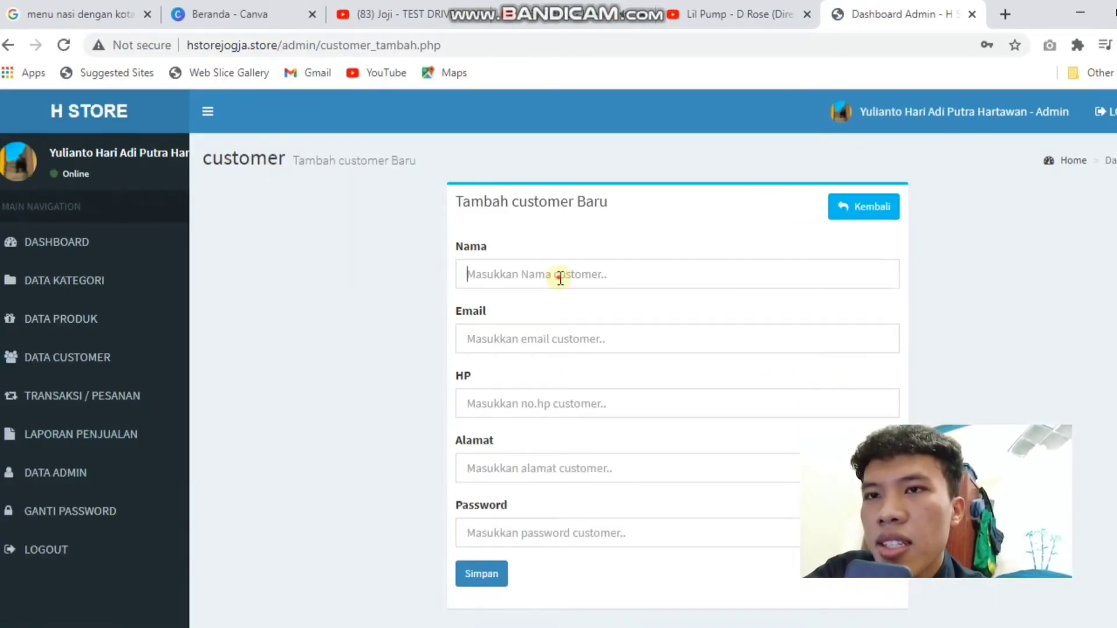
pyautogui.click(559, 277)
pyautogui.write('lil')
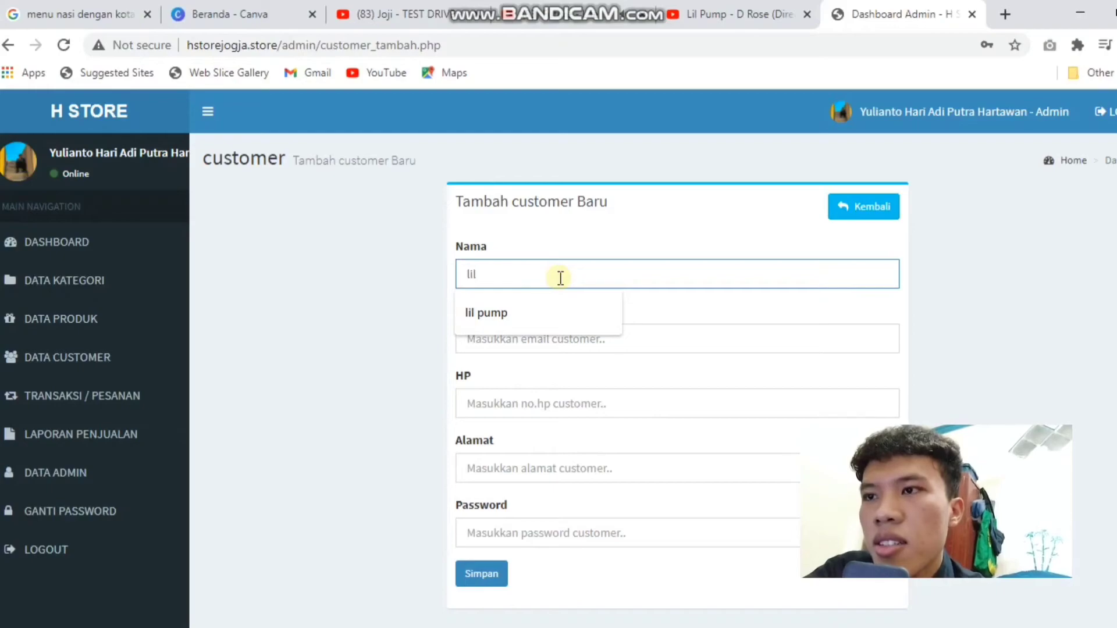
pyautogui.press('Escape')
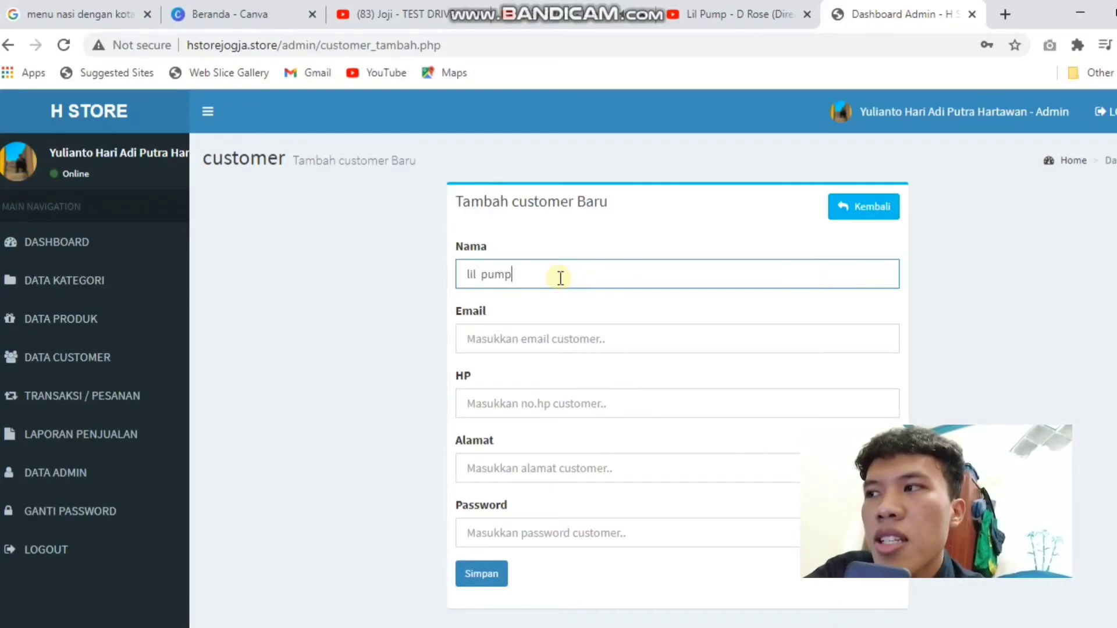
pyautogui.click(531, 331)
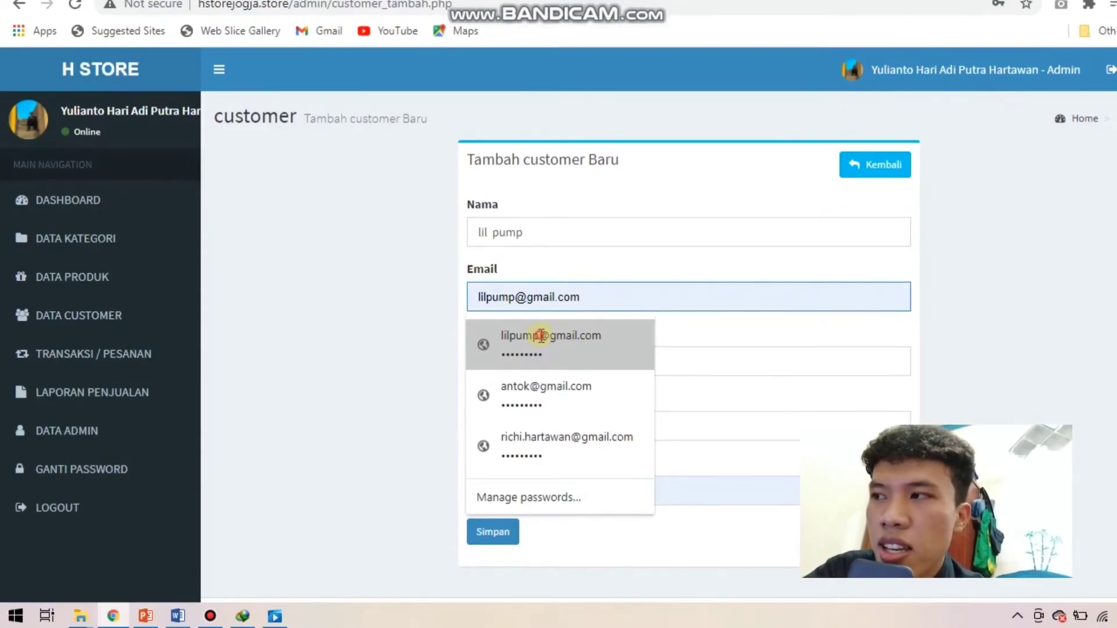
pyautogui.click(539, 360)
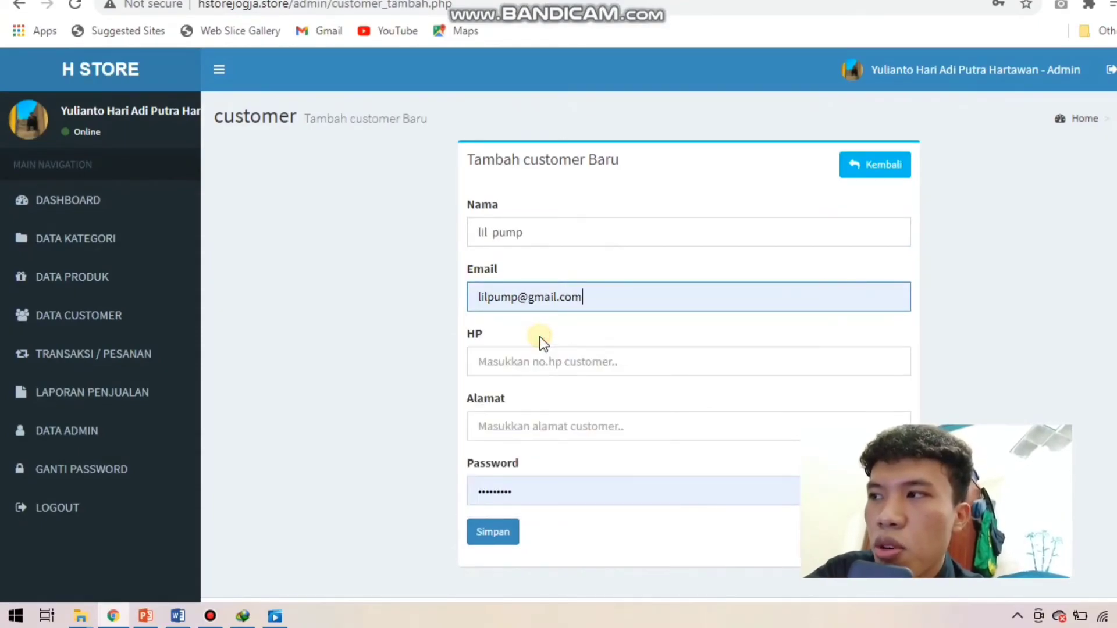
pyautogui.click(533, 367)
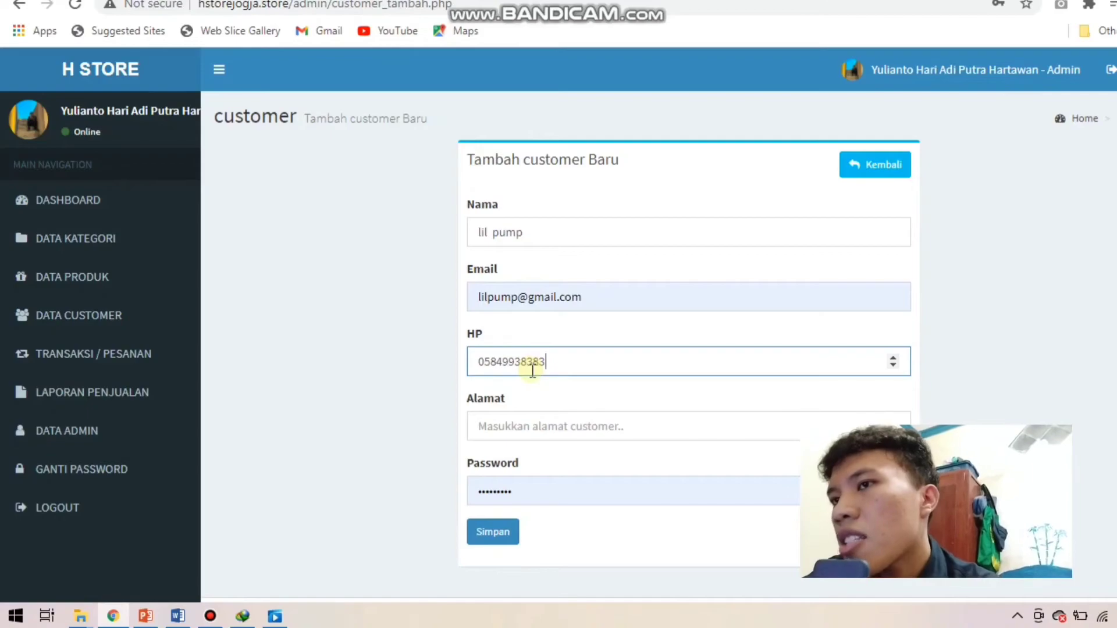
pyautogui.click(526, 431)
pyautogui.write('lo')
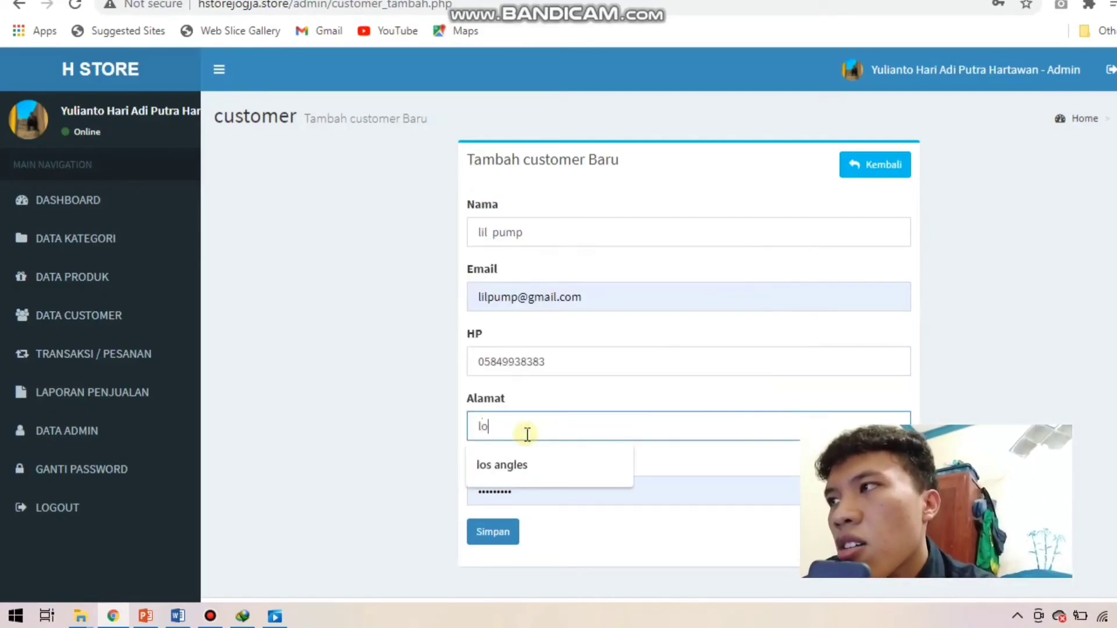
pyautogui.write('s angles')
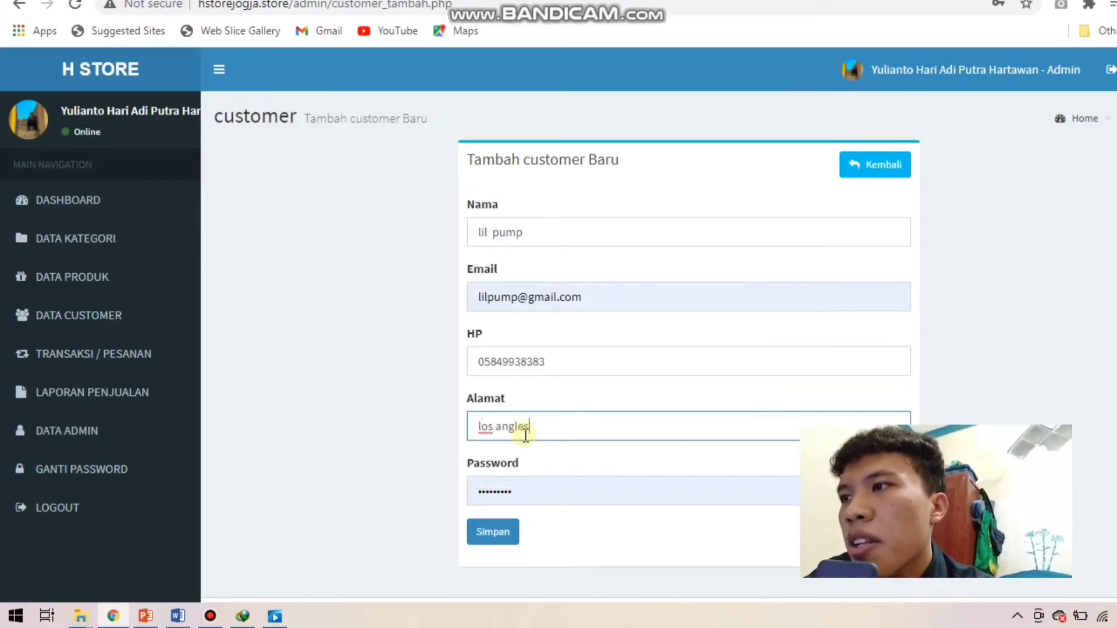
pyautogui.click(503, 534)
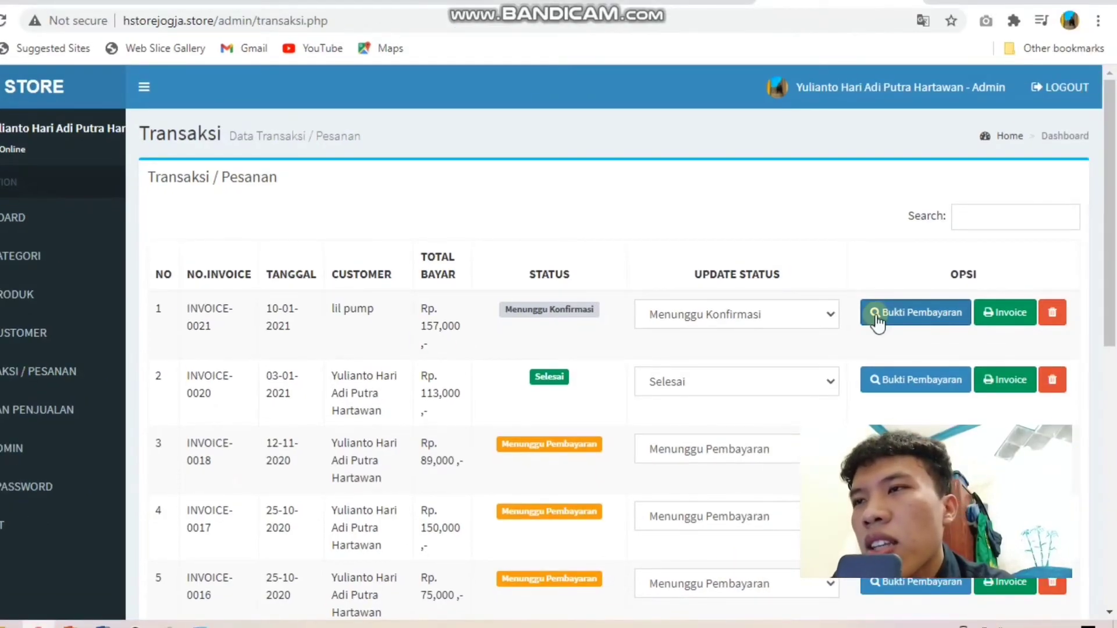
# Step: Review INVOICE-0021's payment proof and invoice, then return to the transactions list
pyautogui.click(877, 321)
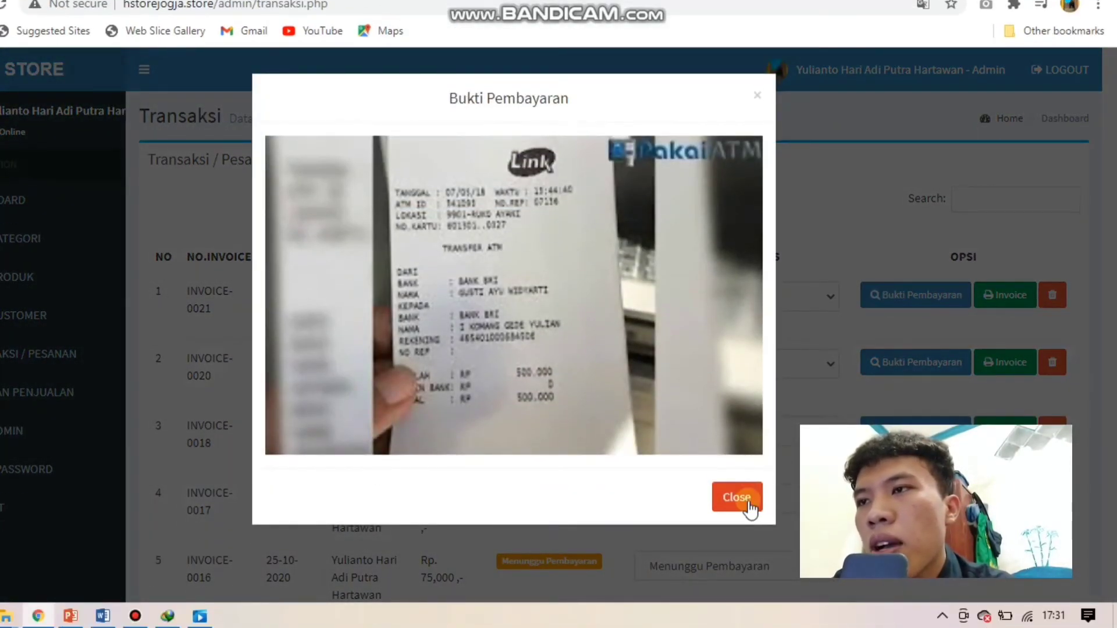
pyautogui.click(736, 497)
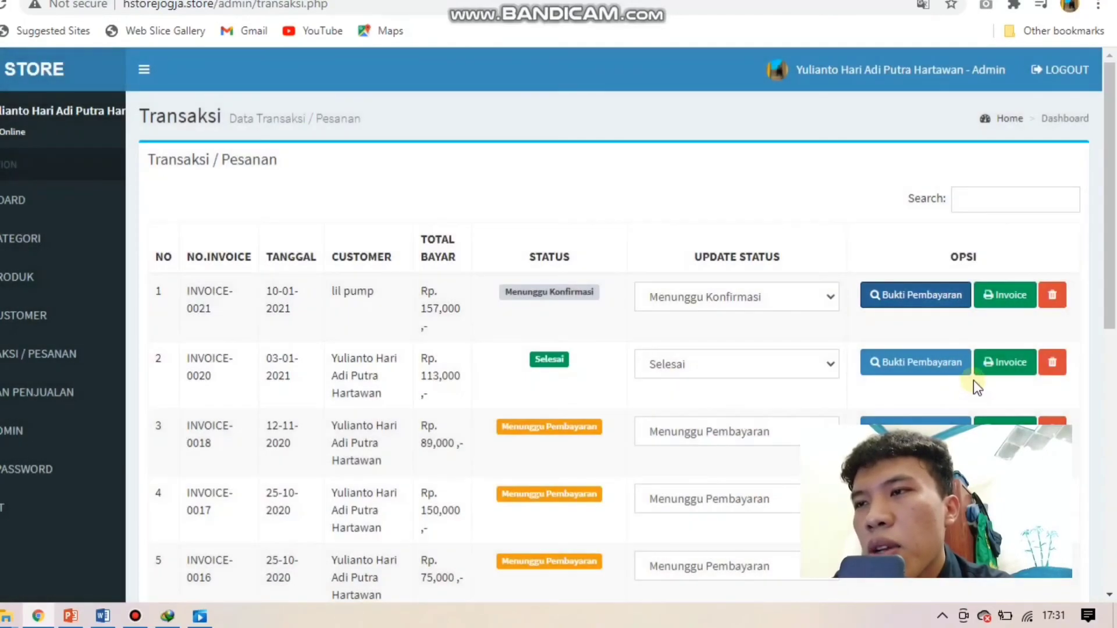
pyautogui.click(1012, 319)
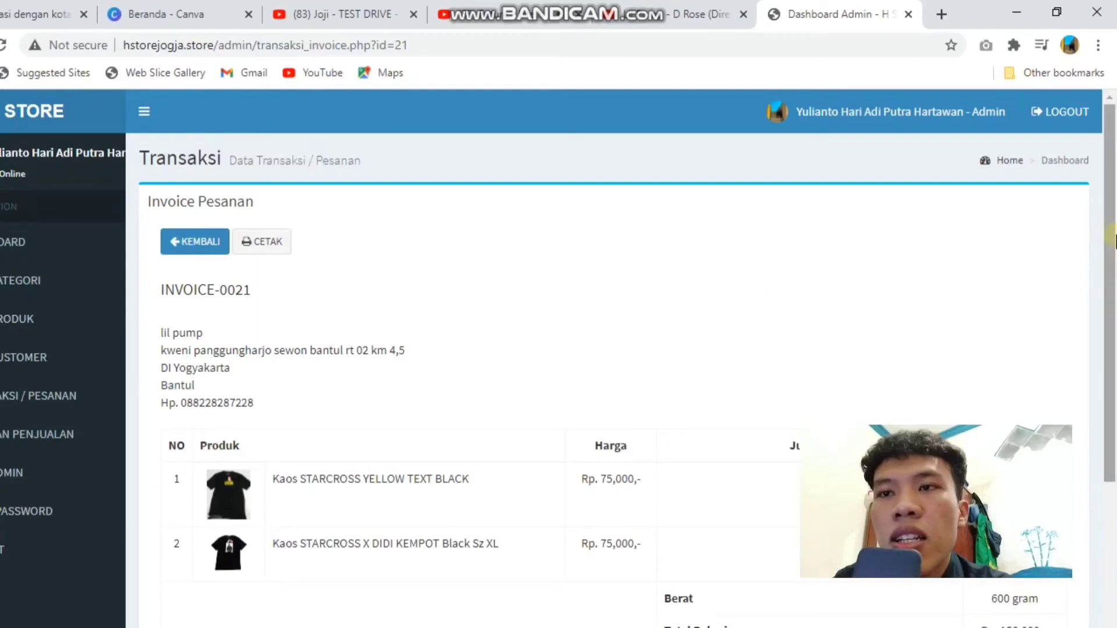
pyautogui.moveTo(1111, 238); pyautogui.dragTo(1111, 269)
pyautogui.click(217, 201)
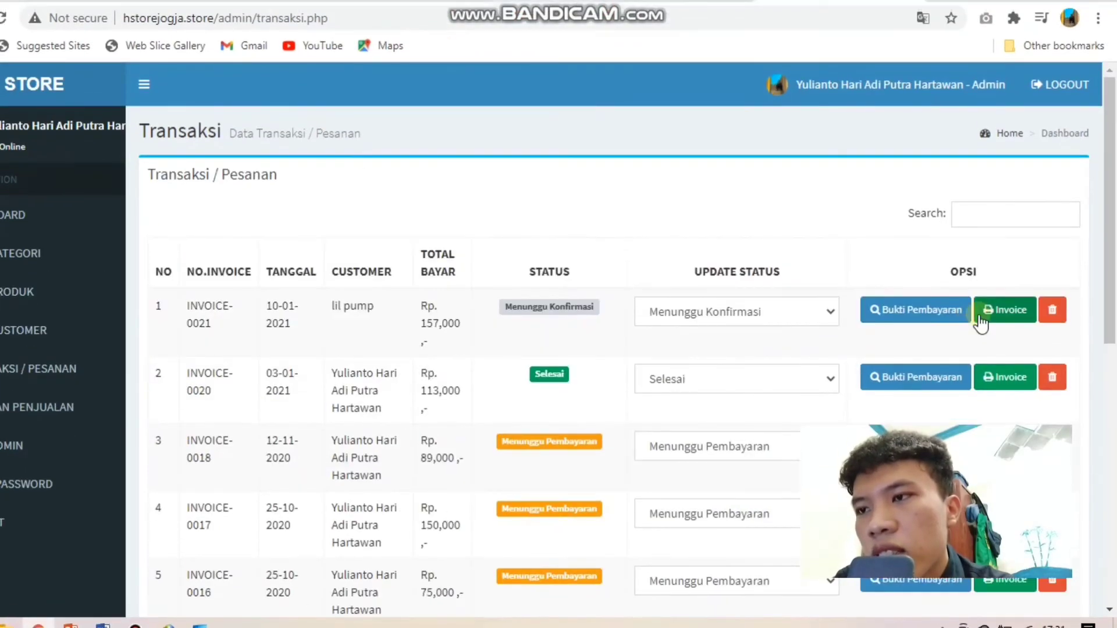
# Step: Set INVOICE-0021's status to Dikonfirmasi, then Selesai, and delete the transaction
pyautogui.click(760, 317)
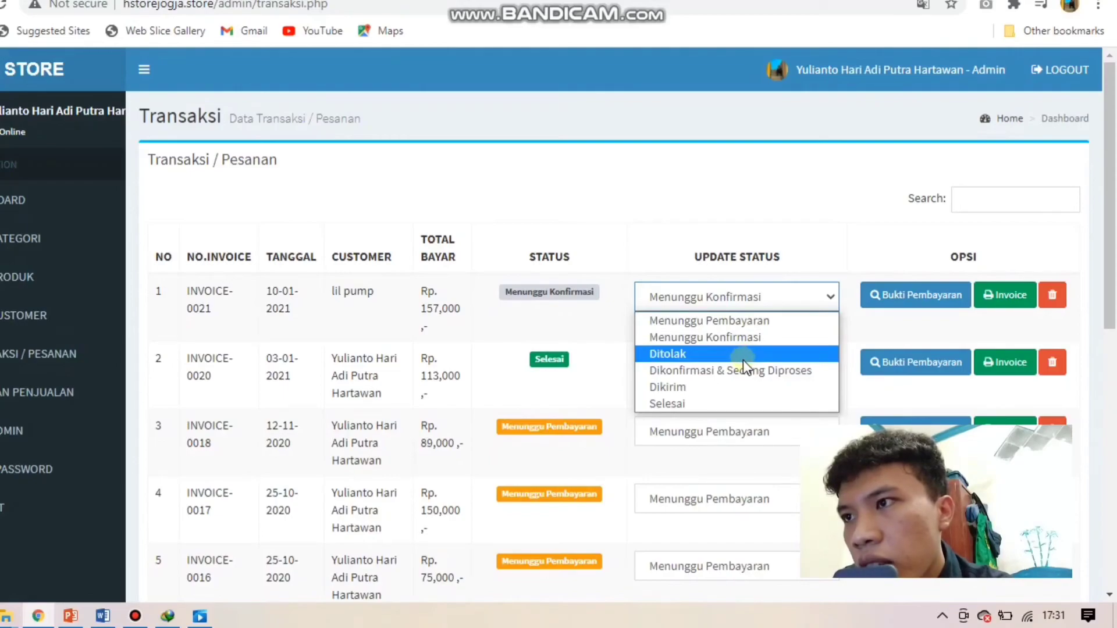
pyautogui.click(741, 371)
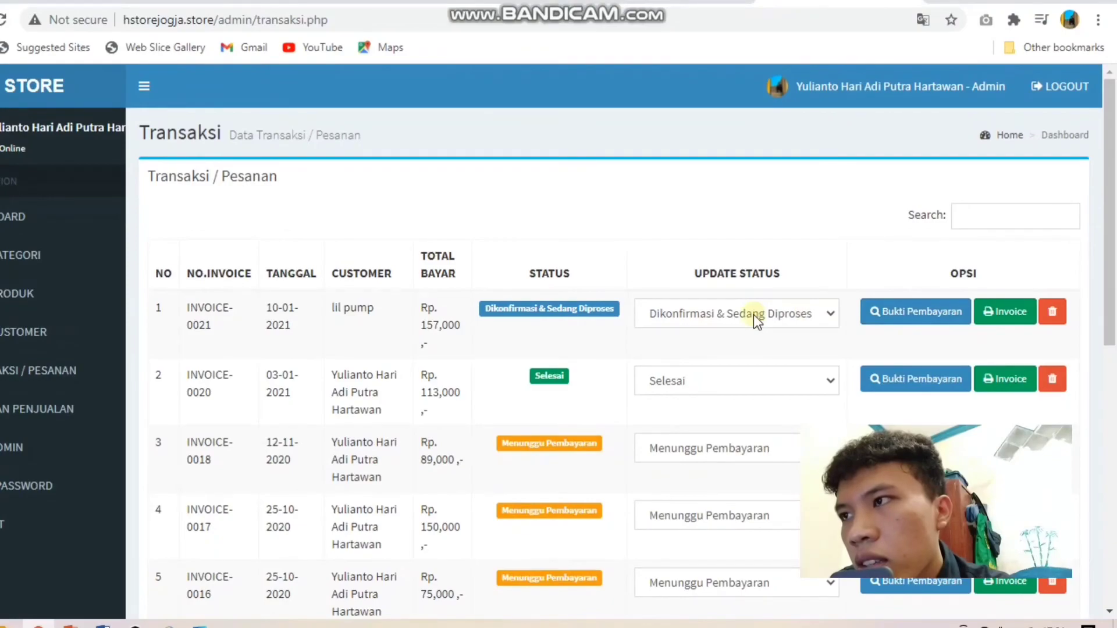
pyautogui.click(753, 337)
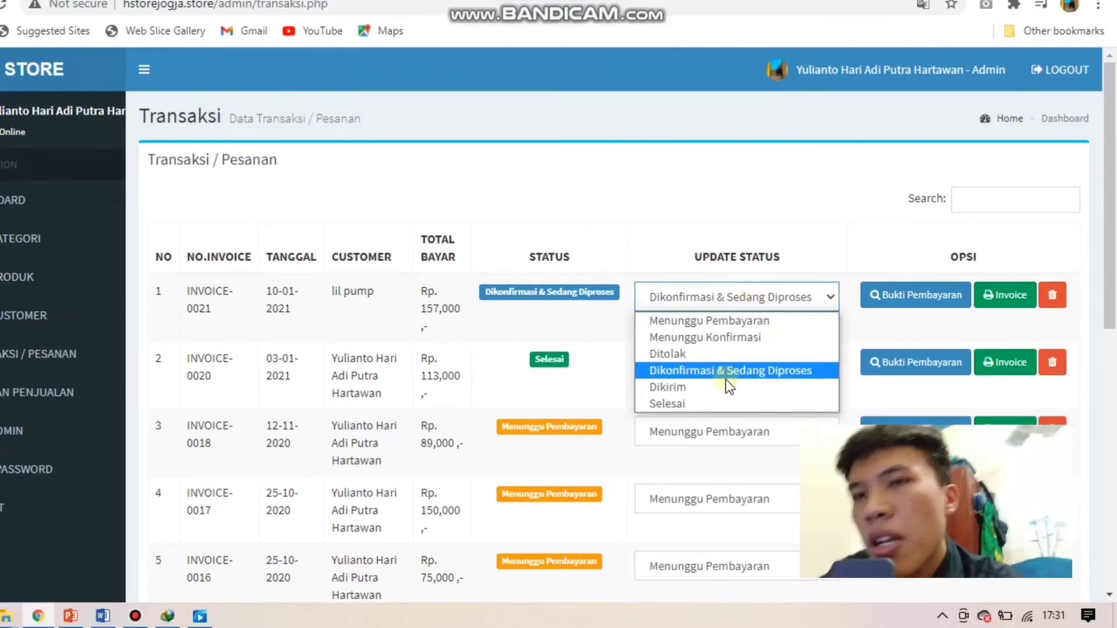
pyautogui.click(725, 403)
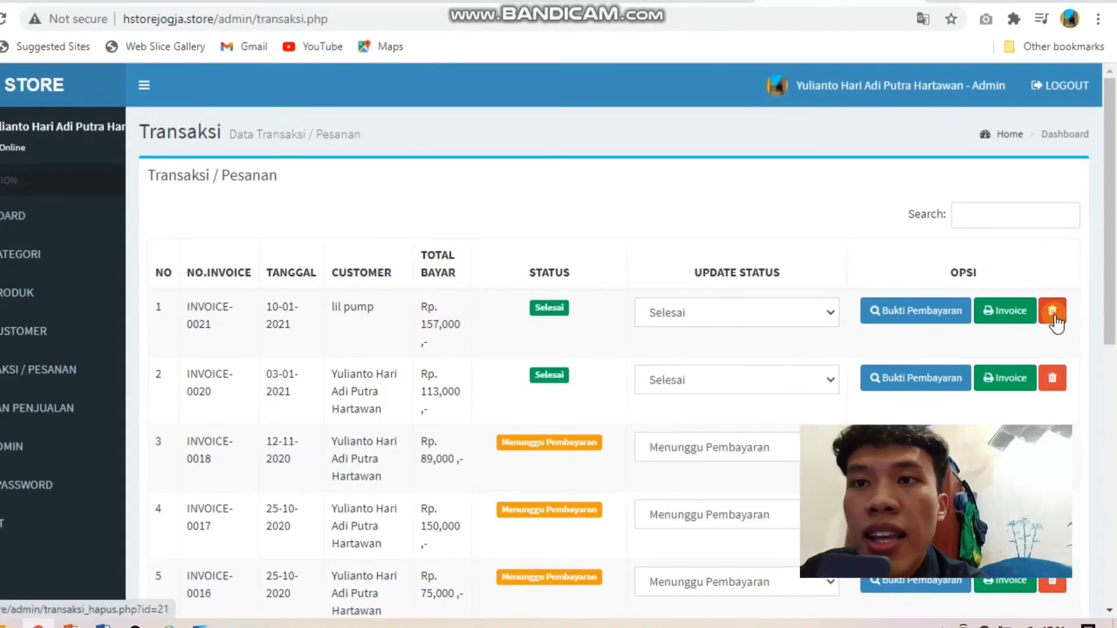
pyautogui.click(1052, 314)
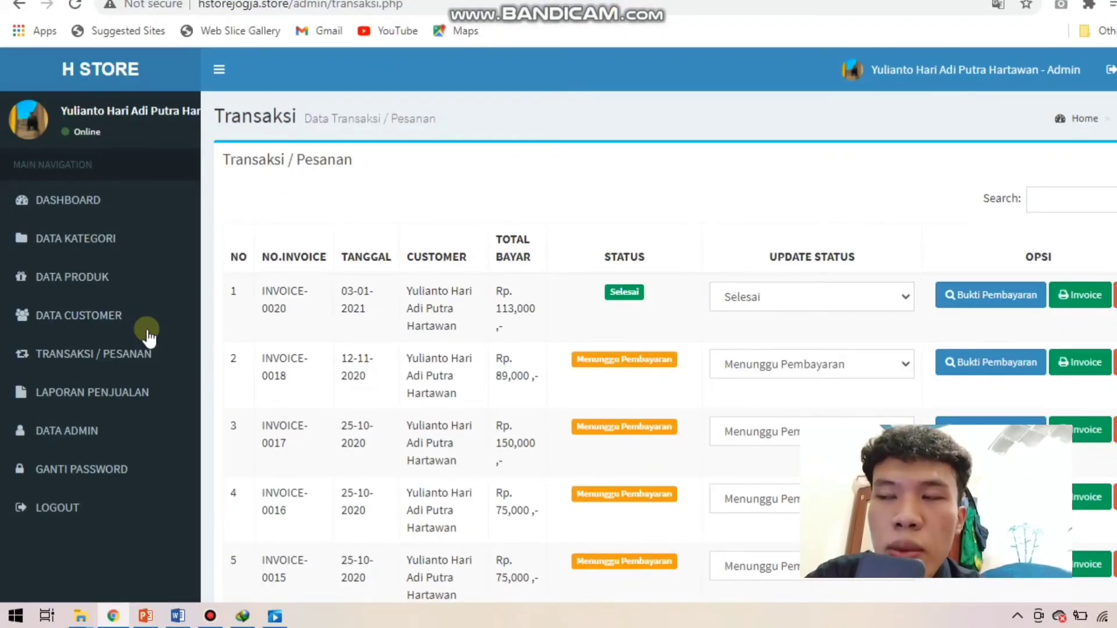
pyautogui.click(131, 382)
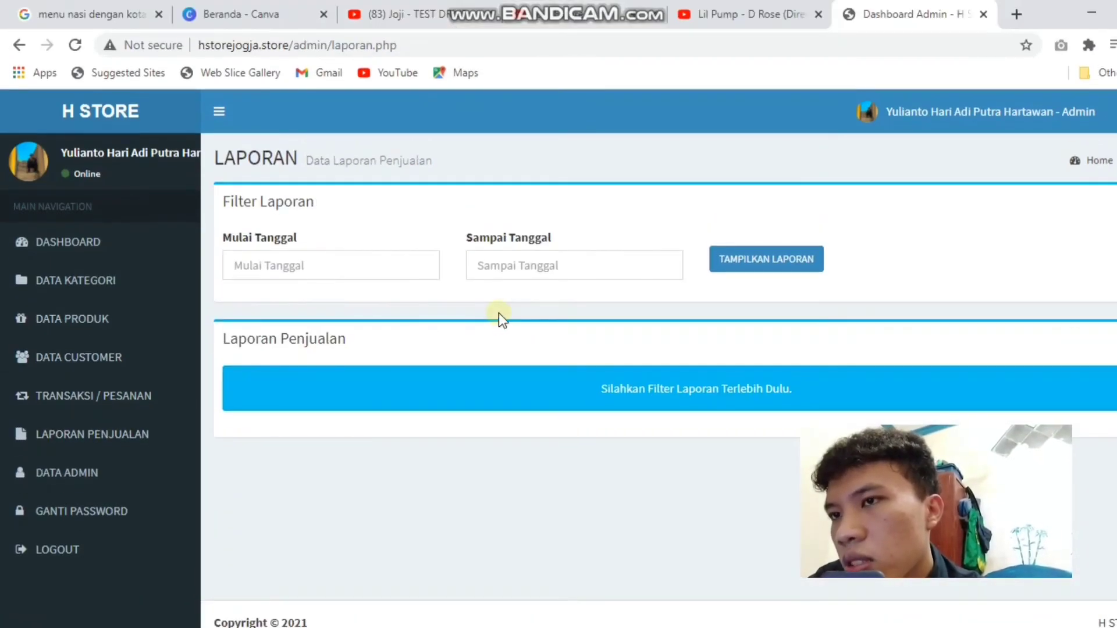
# Step: Show the sales report for 1 December 2020 to 30 January 2021
pyautogui.click(327, 233)
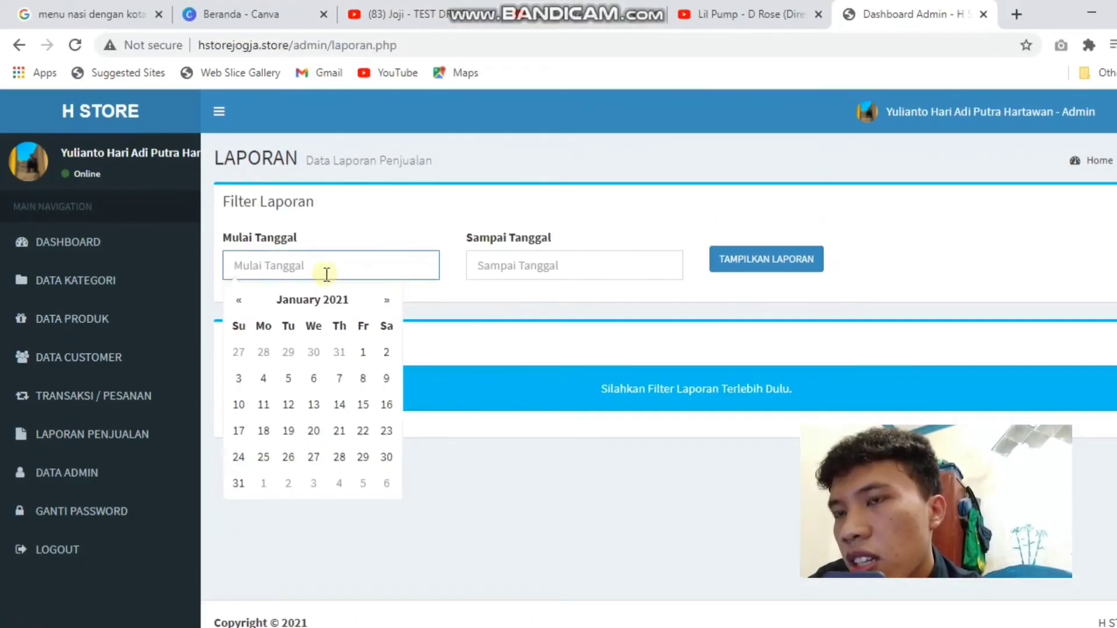
pyautogui.click(239, 301)
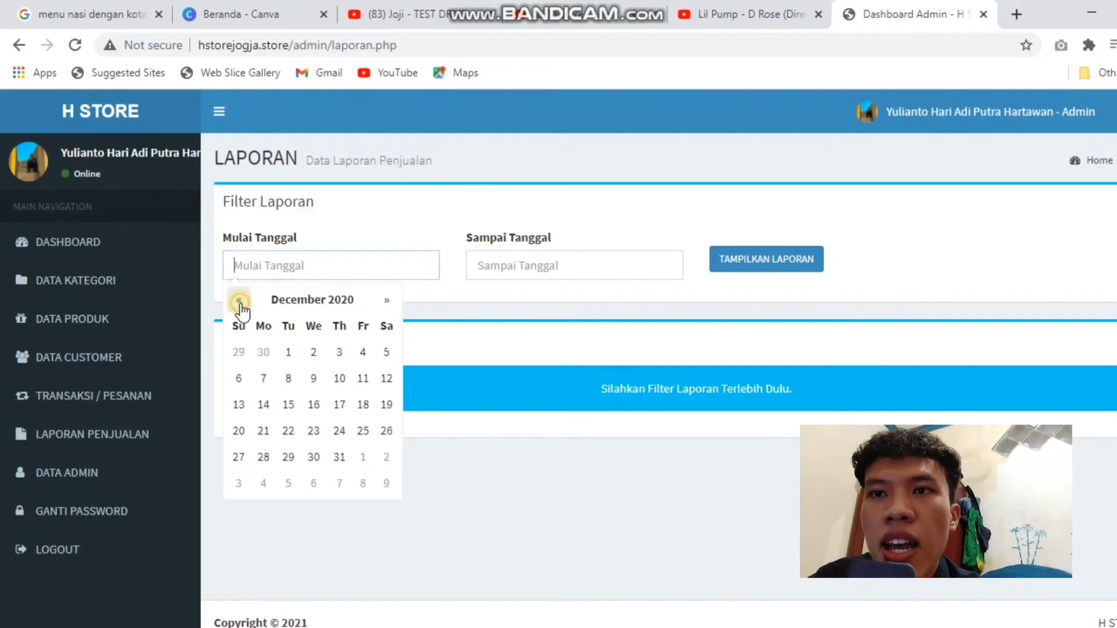
pyautogui.click(288, 351)
pyautogui.click(535, 266)
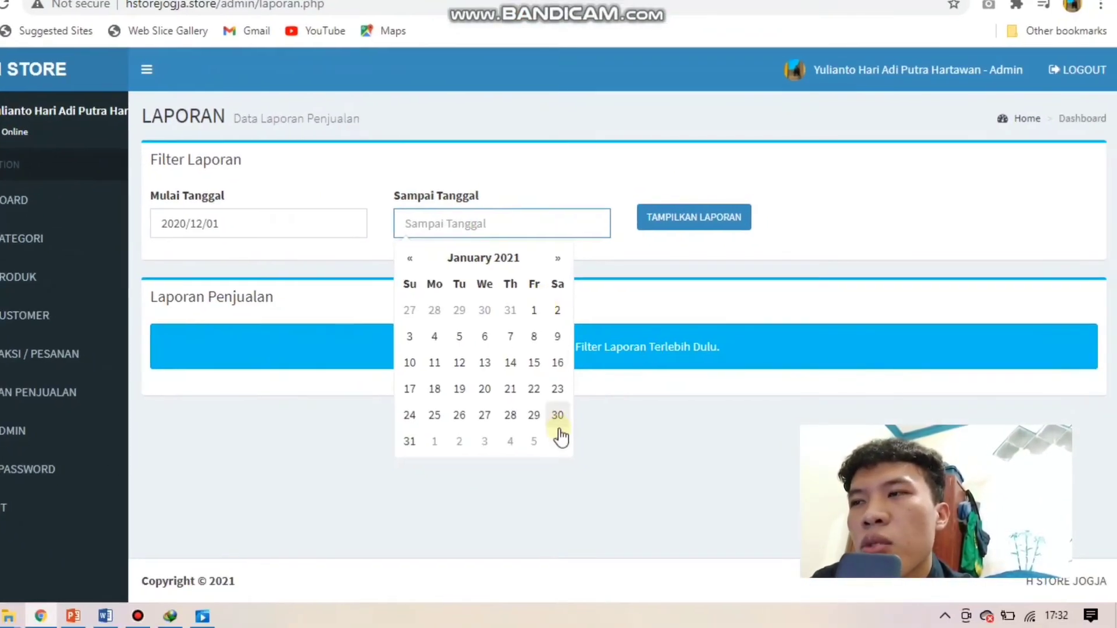
pyautogui.click(573, 421)
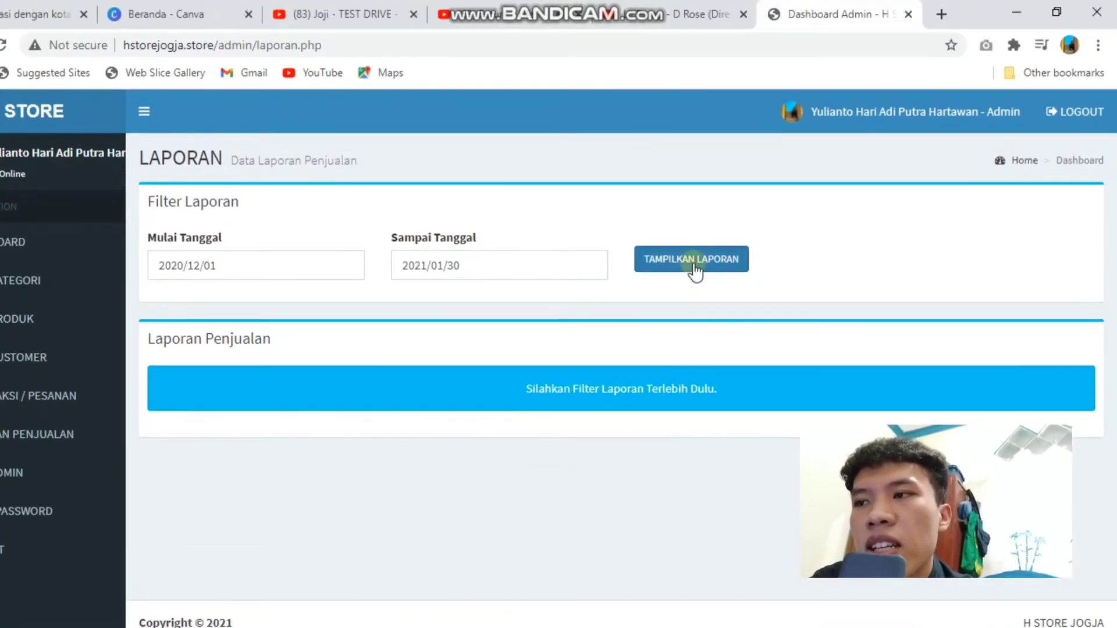
pyautogui.click(694, 264)
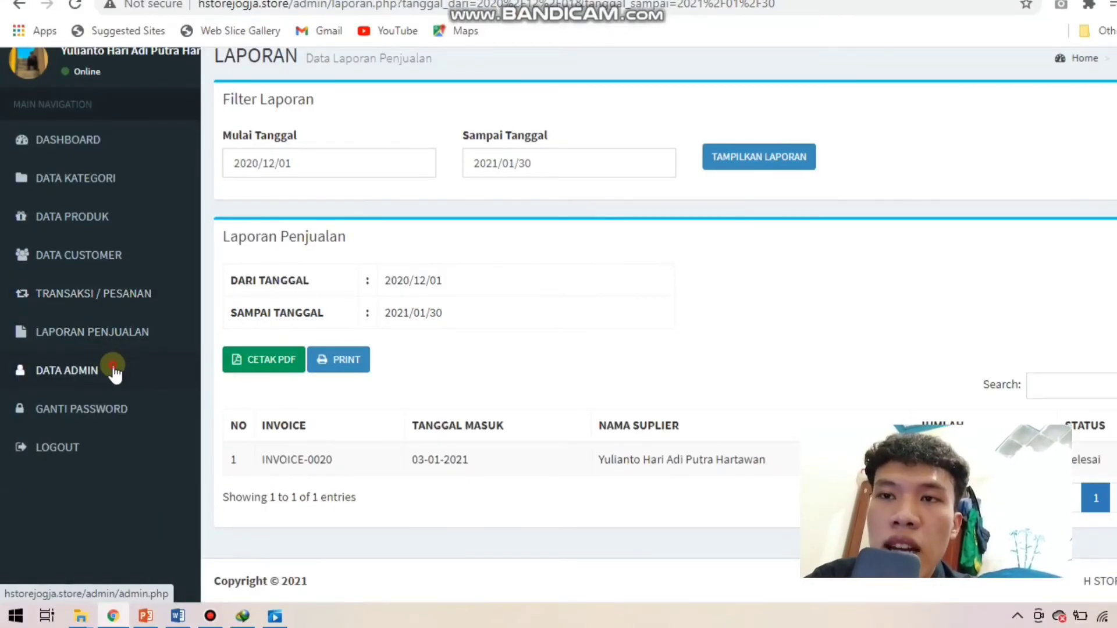
pyautogui.click(113, 370)
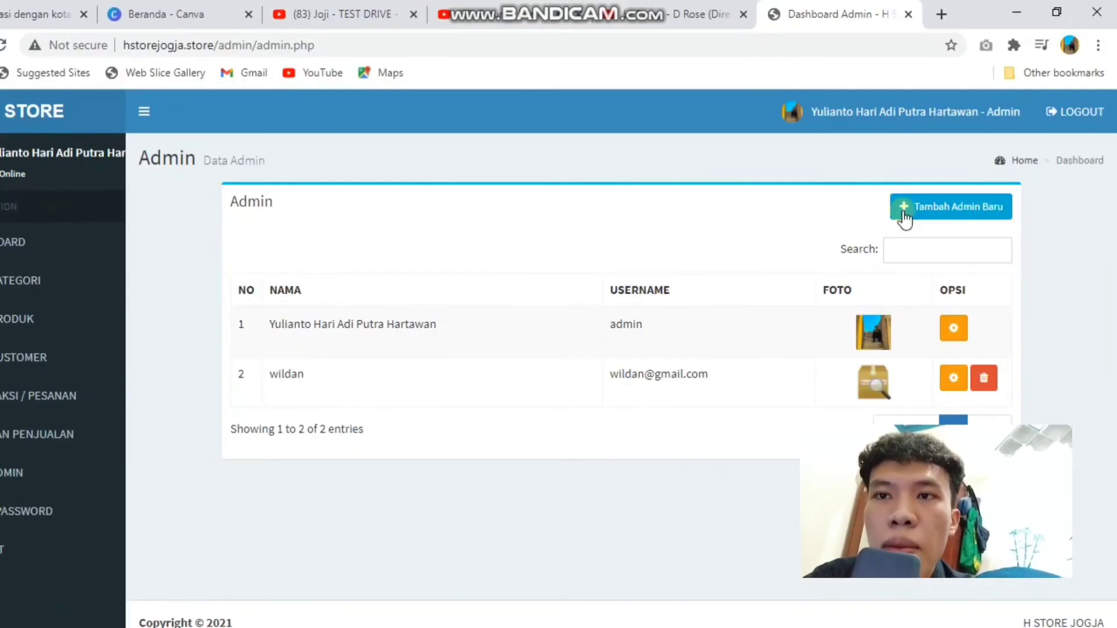
# Step: Fill in the new admin's name, username and password
pyautogui.click(905, 212)
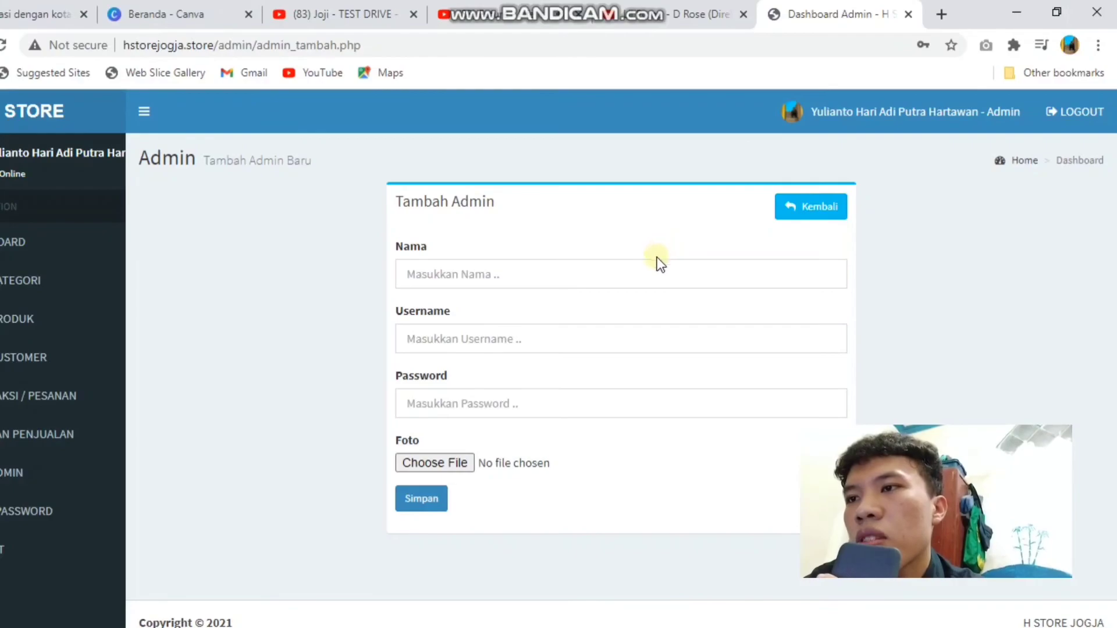
pyautogui.click(657, 265)
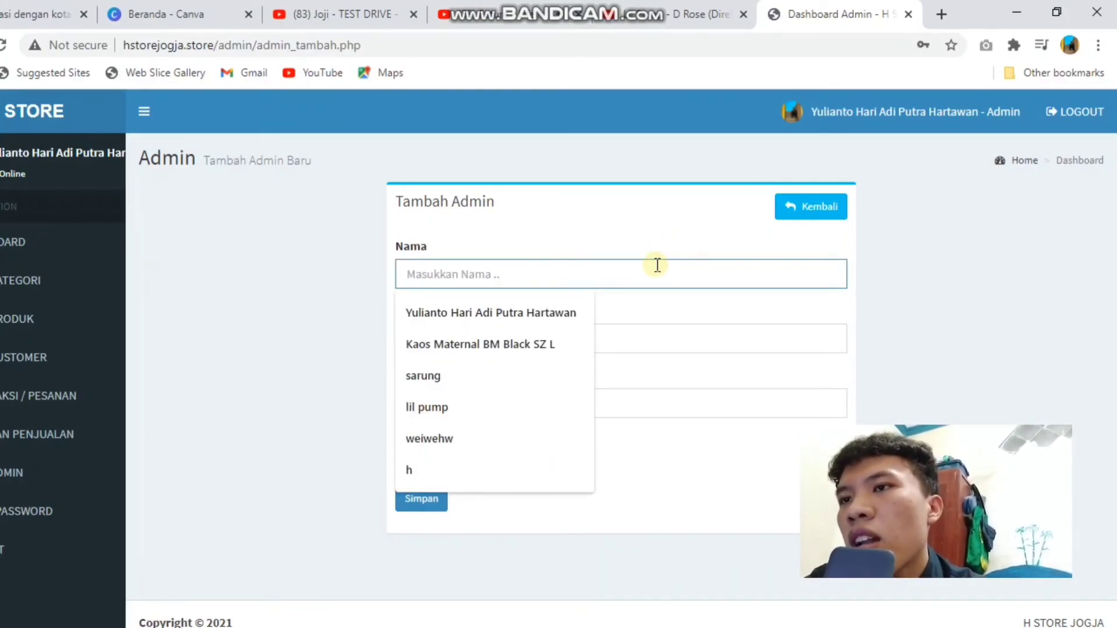
pyautogui.click(657, 266)
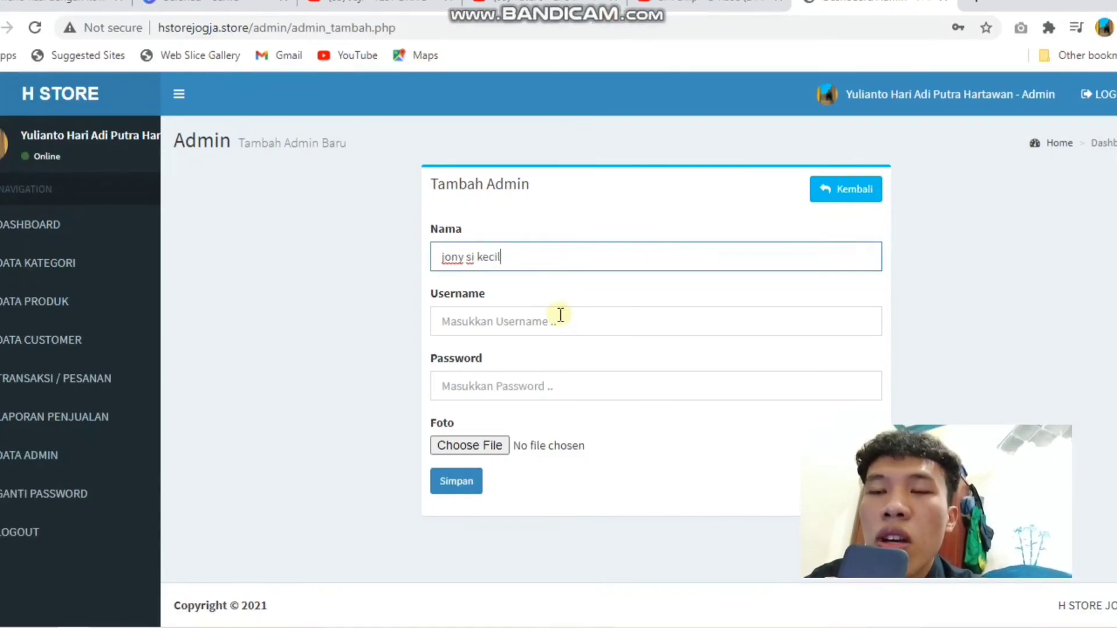
pyautogui.click(560, 314)
pyautogui.write('jony')
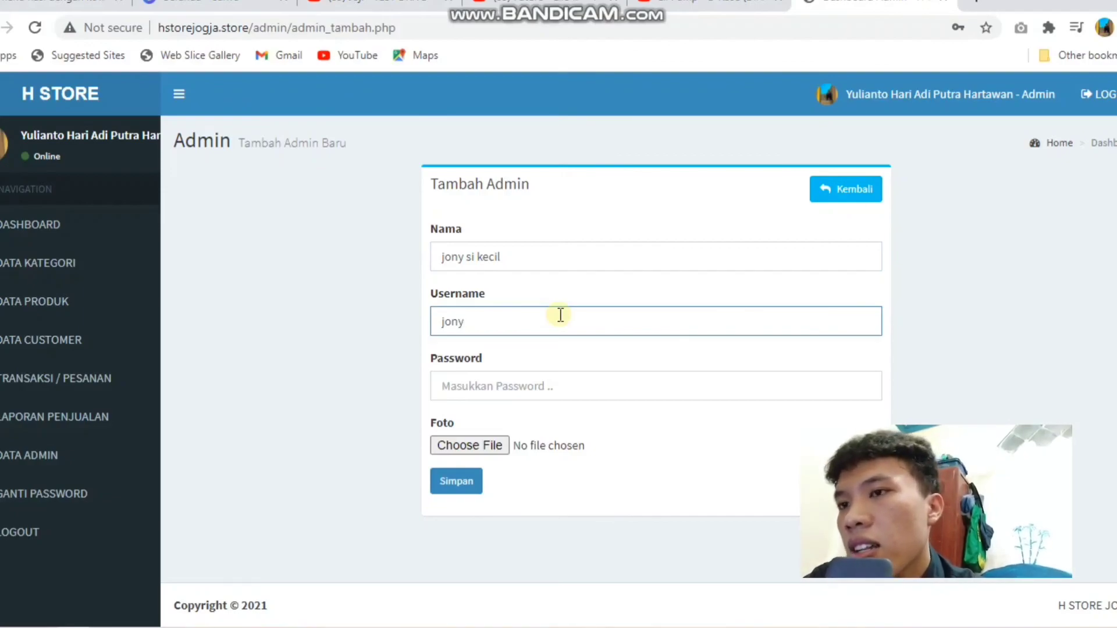
pyautogui.click(461, 390)
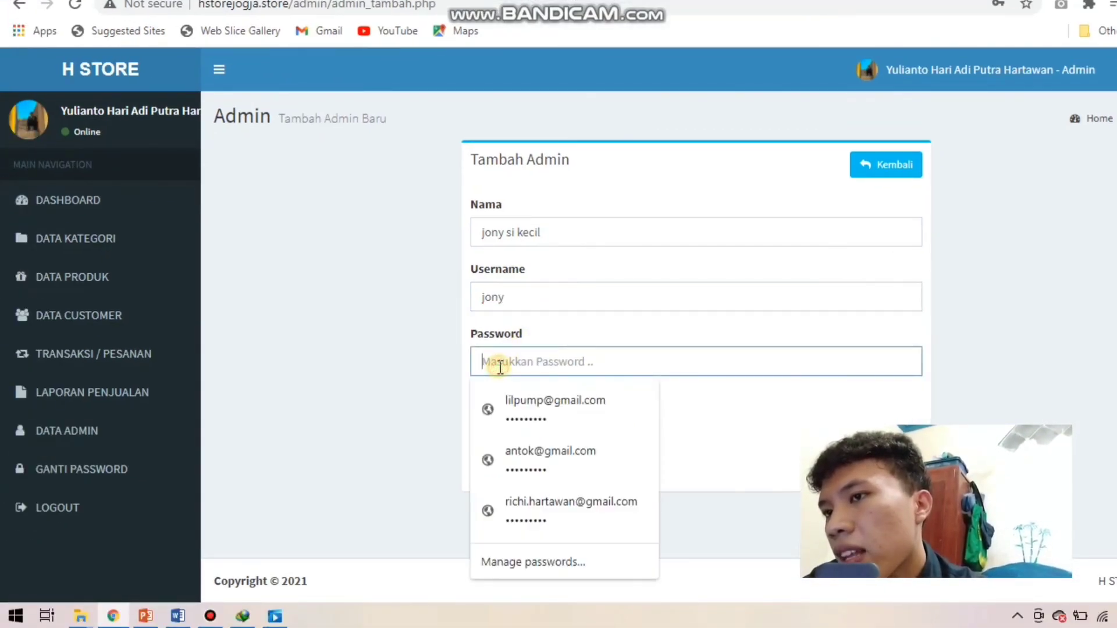
pyautogui.write('1234567')
# Step: Attach download.jpg as the admin photo, save the account, and dismiss Chrome's password warning
pyautogui.click(491, 416)
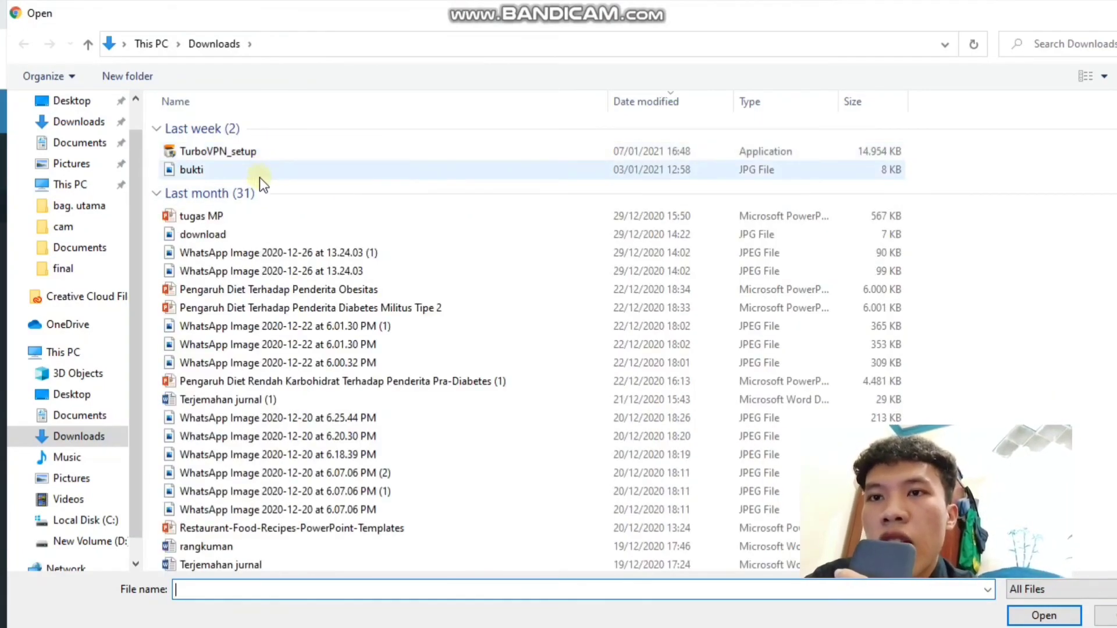
pyautogui.click(246, 231)
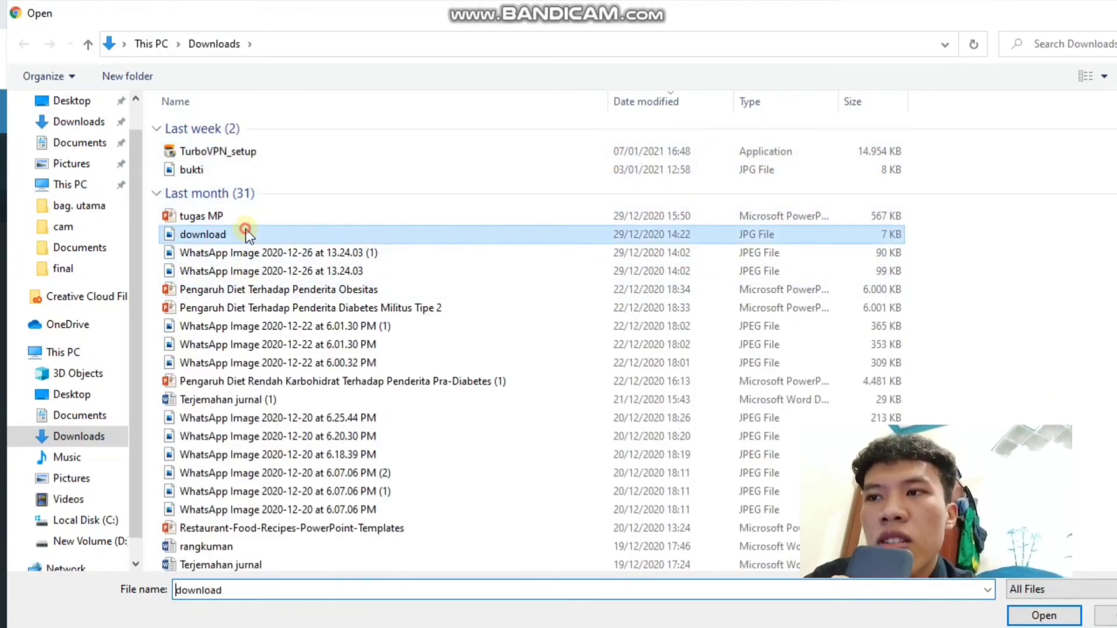
pyautogui.click(1027, 619)
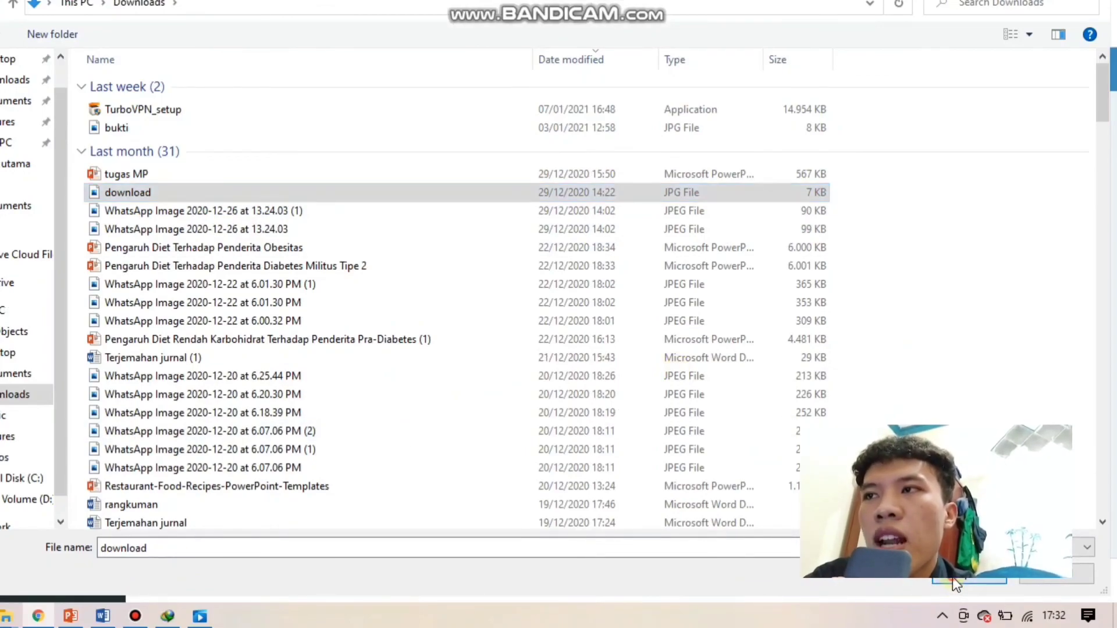
pyautogui.click(951, 577)
pyautogui.click(495, 458)
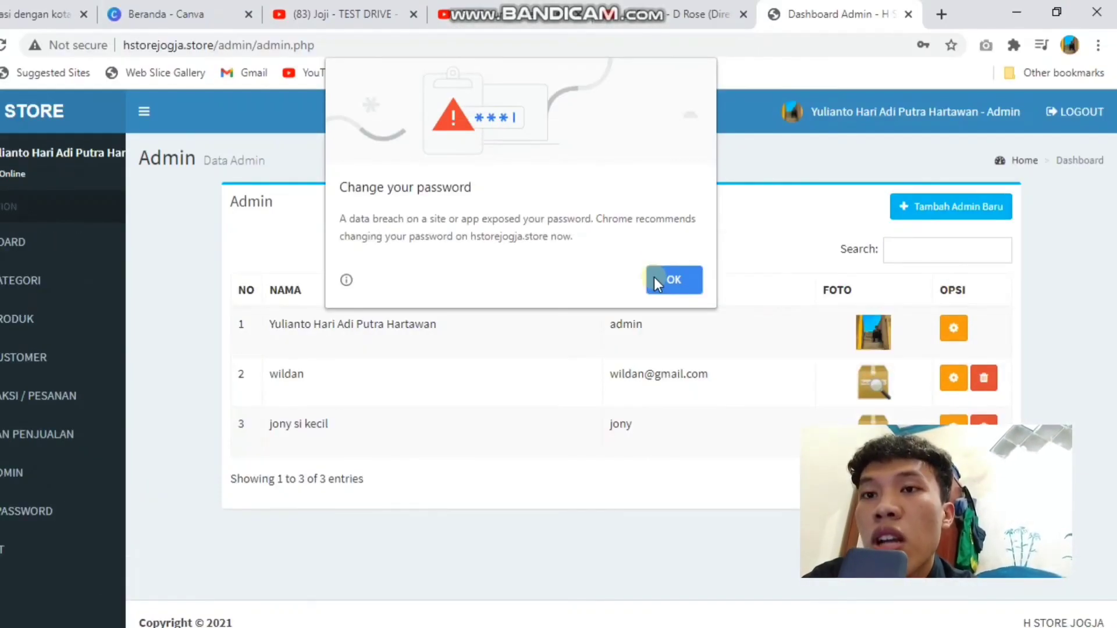
pyautogui.click(658, 278)
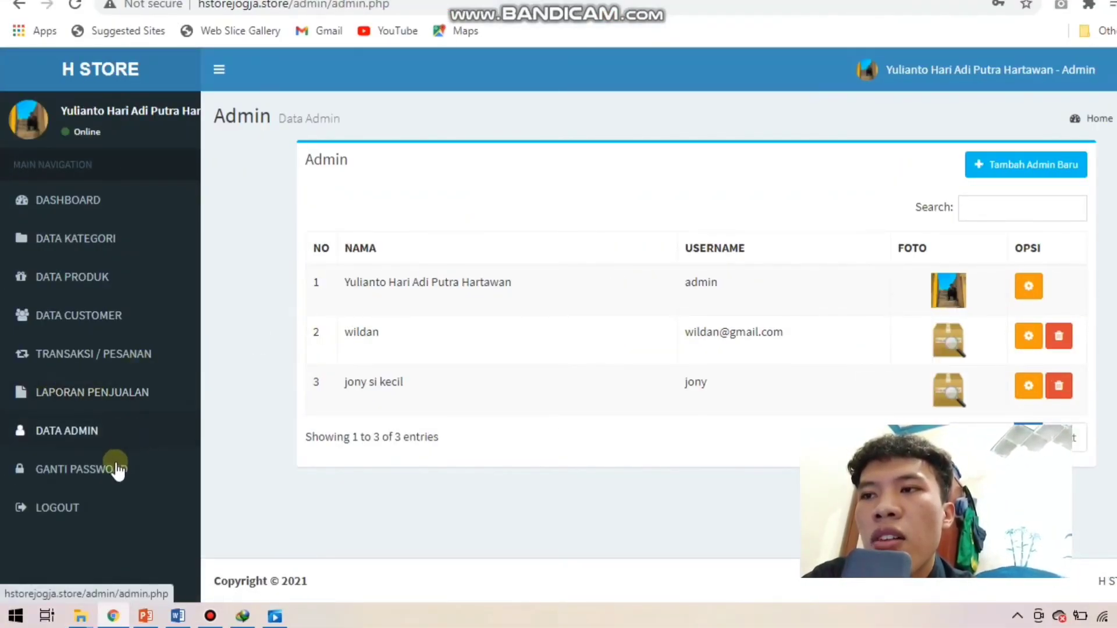
# Step: Save a new admin password on GANTI PASSWORD, then return to DATA ADMIN
pyautogui.click(118, 468)
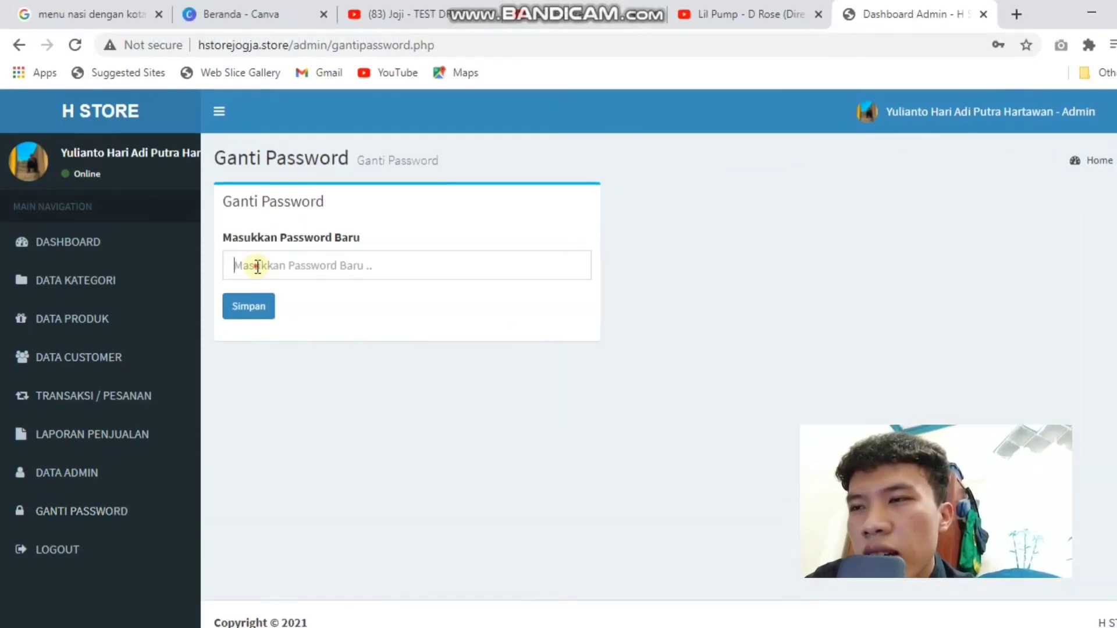
pyautogui.click(258, 267)
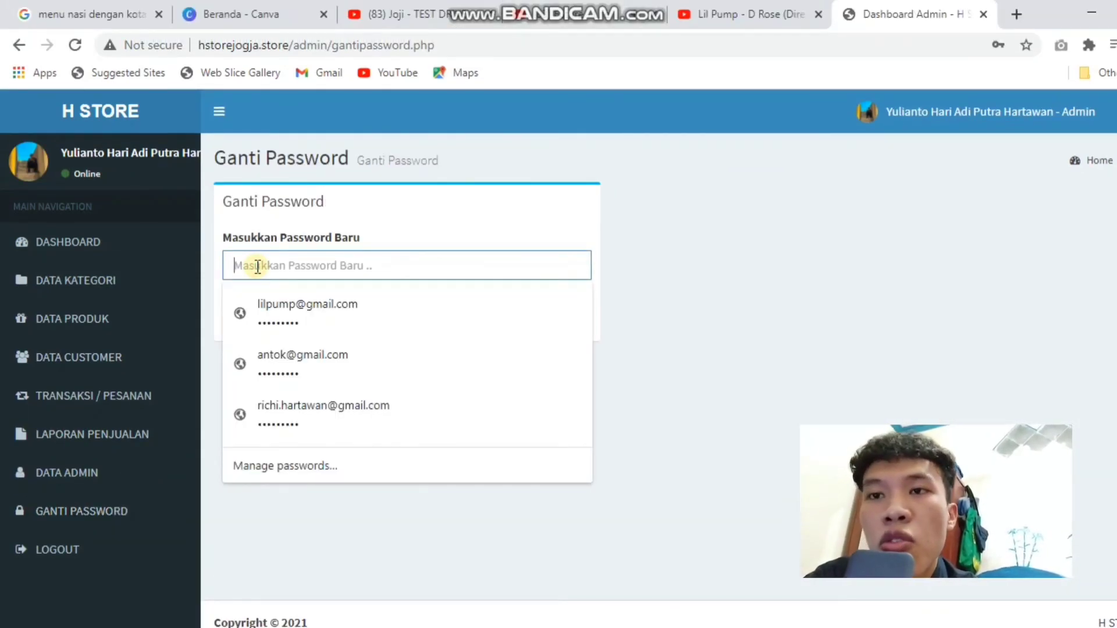
pyautogui.write('admin123')
pyautogui.click(236, 308)
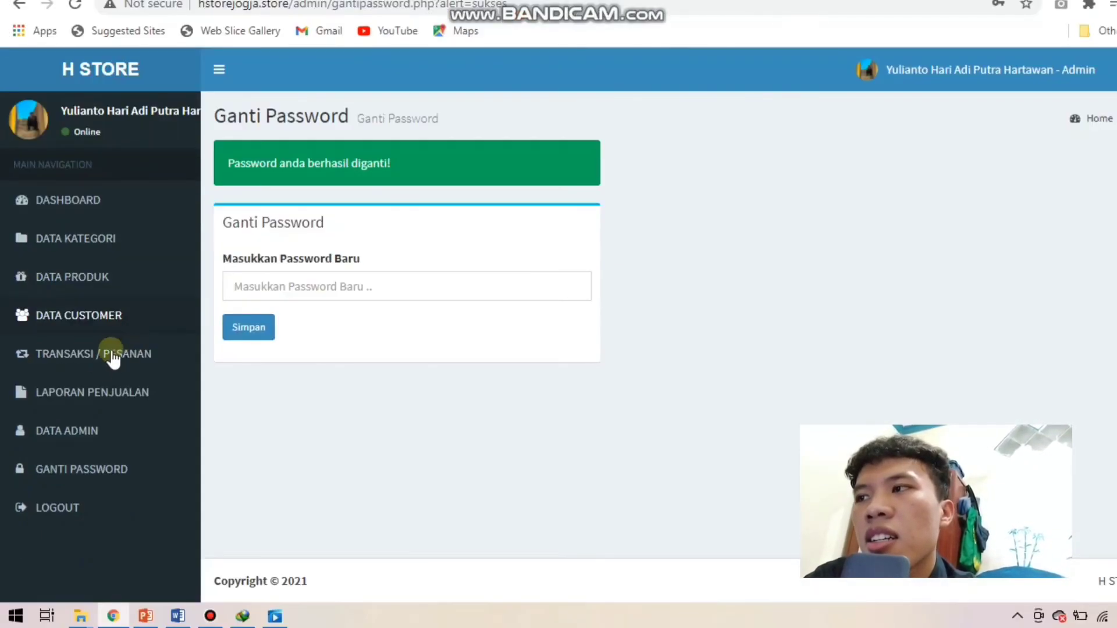
pyautogui.click(86, 424)
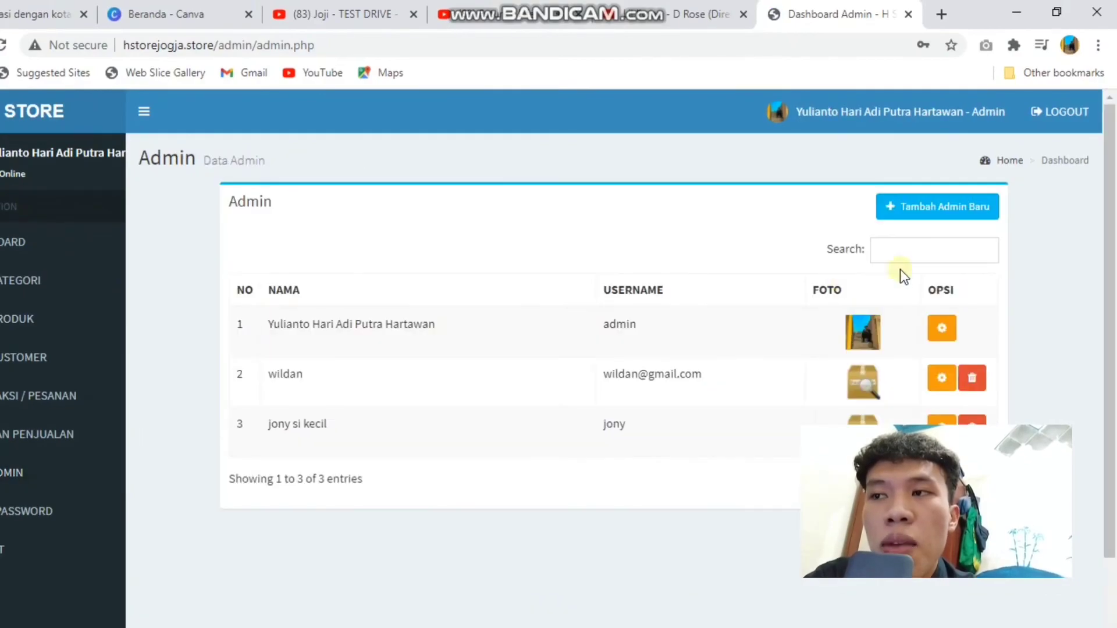